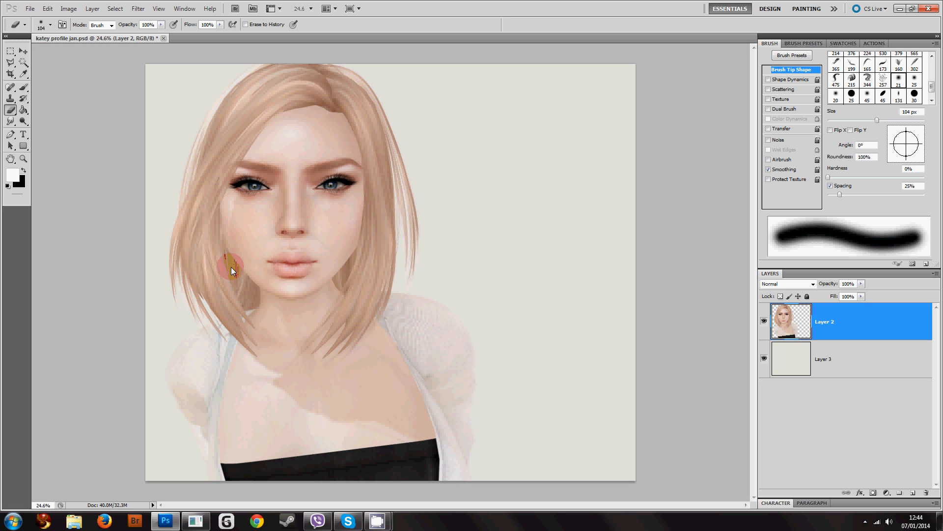
- Add a new empty layer above the portrait layer
{"action": "scroll", "coordinate": [215, 199], "scroll_direction": "up", "scroll_amount": 3}
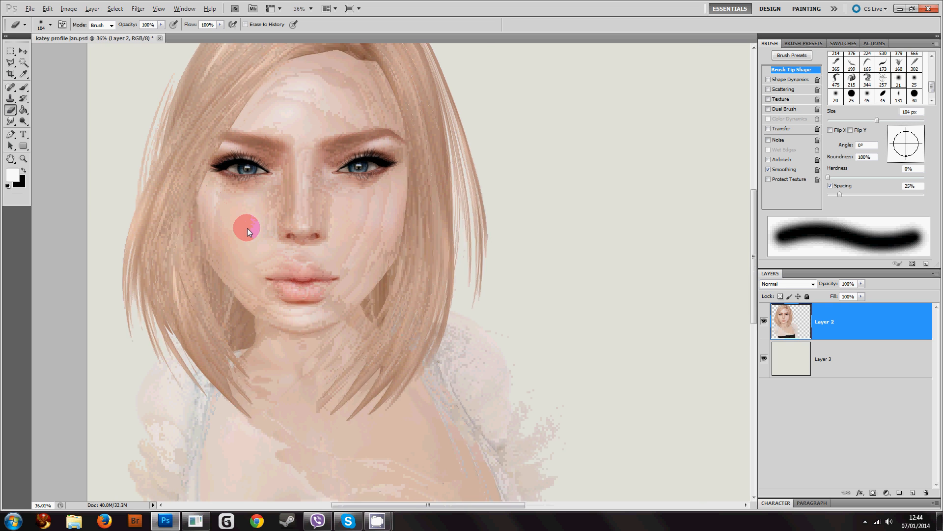
{"action": "scroll", "coordinate": [261, 271], "scroll_direction": "up", "scroll_amount": 2}
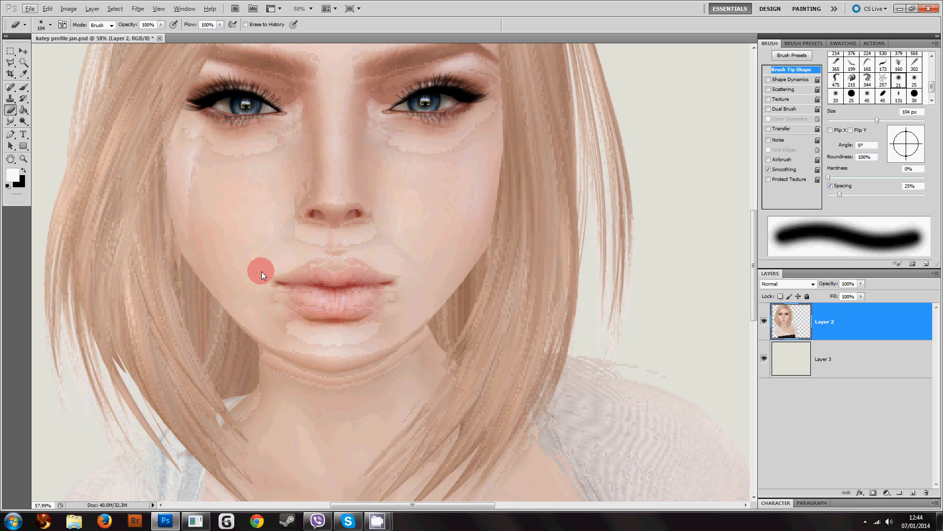
{"action": "scroll", "coordinate": [261, 272], "scroll_direction": "up", "scroll_amount": 2}
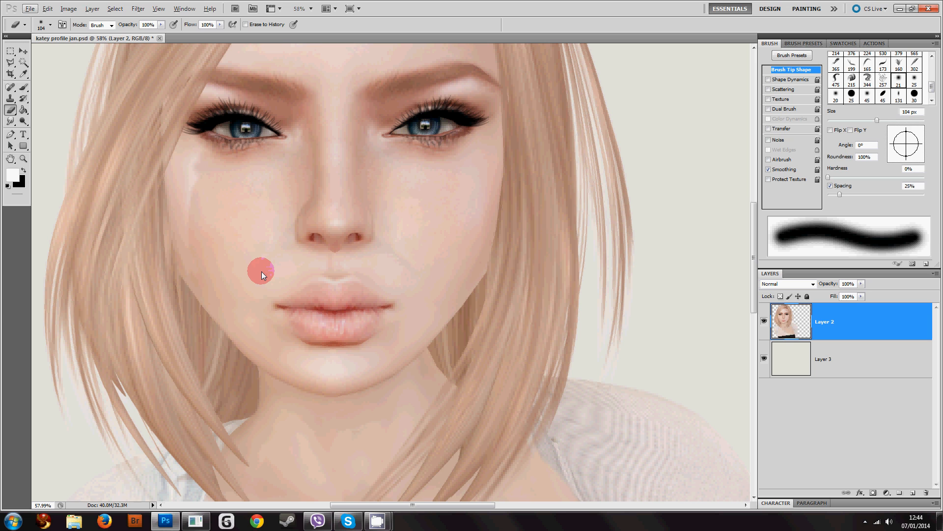
{"action": "left_click", "coordinate": [916, 493]}
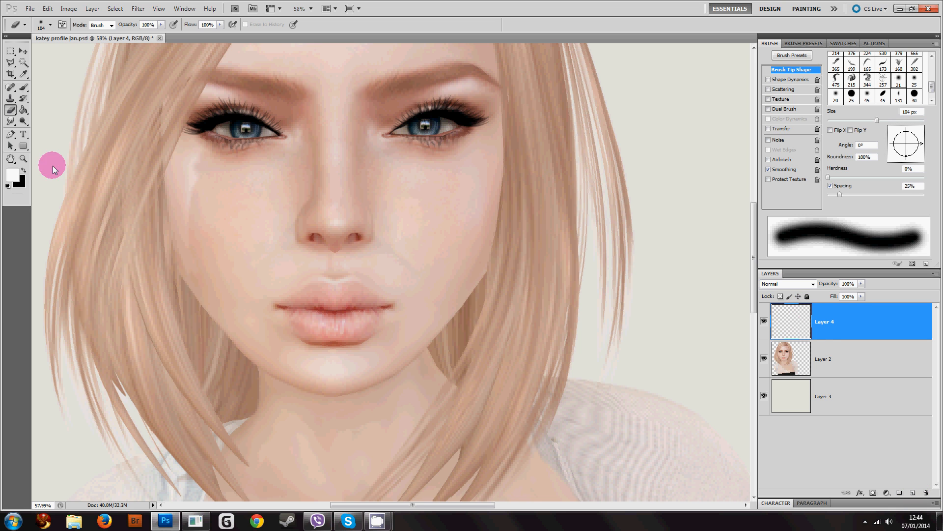
- Choose the standard Pen Tool from the pen tool group for outlining the shadow area below the face
{"action": "left_click", "coordinate": [11, 133]}
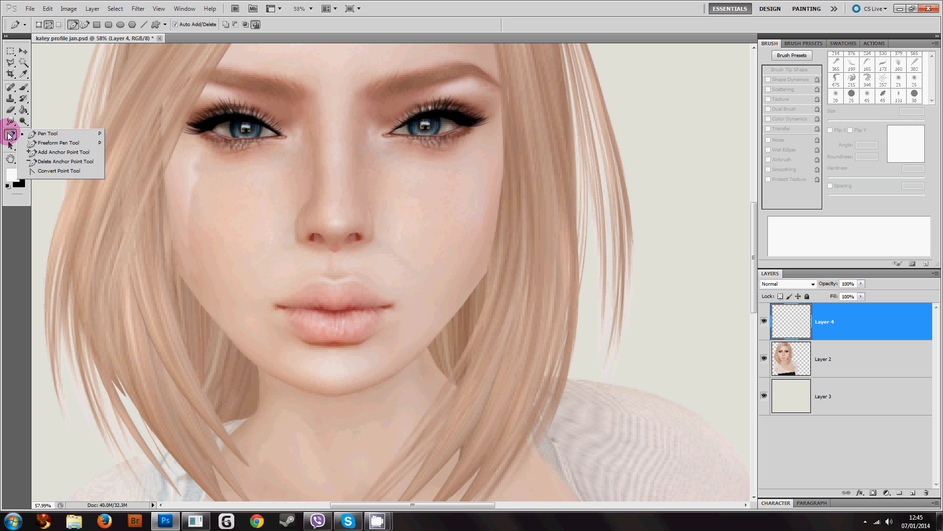
{"action": "scroll", "coordinate": [185, 356], "scroll_direction": "up", "scroll_amount": 3}
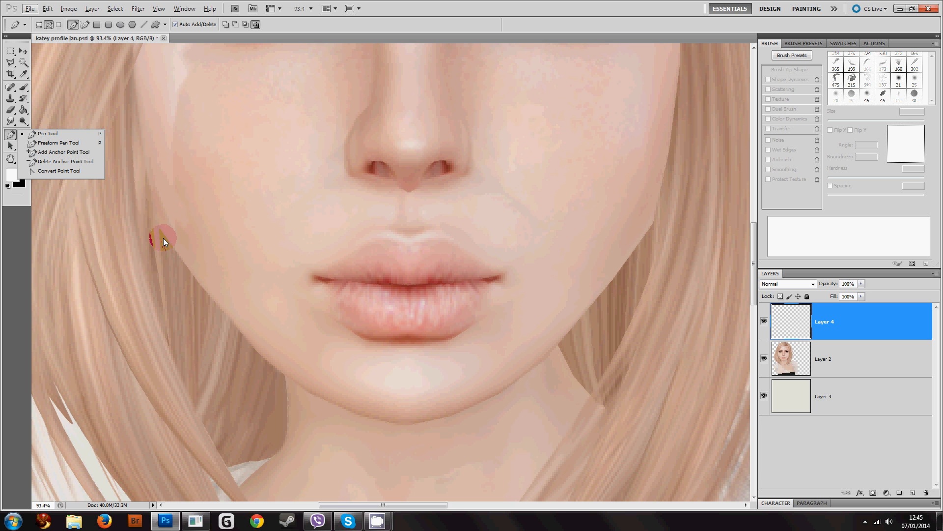
{"action": "scroll", "coordinate": [163, 238], "scroll_direction": "up", "scroll_amount": 2}
{"action": "scroll", "coordinate": [187, 229], "scroll_direction": "down", "scroll_amount": 3}
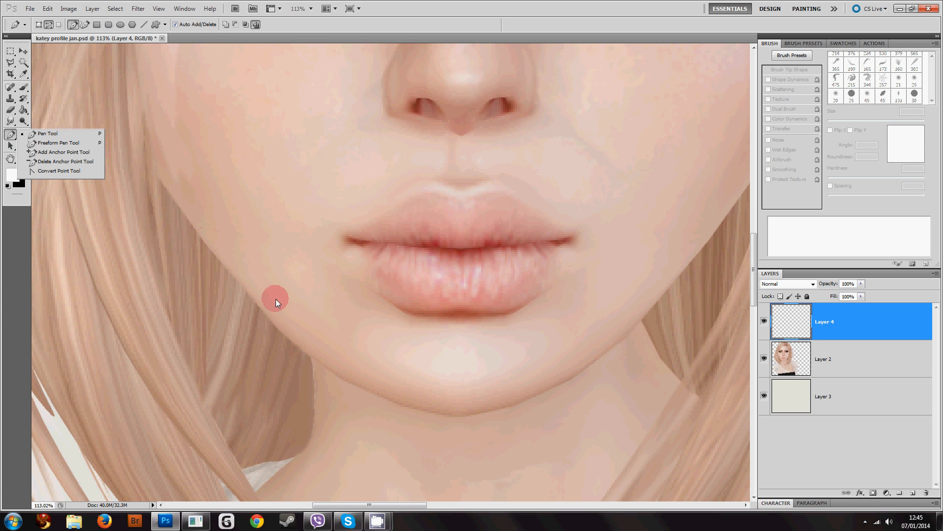
{"action": "left_click", "coordinate": [39, 134]}
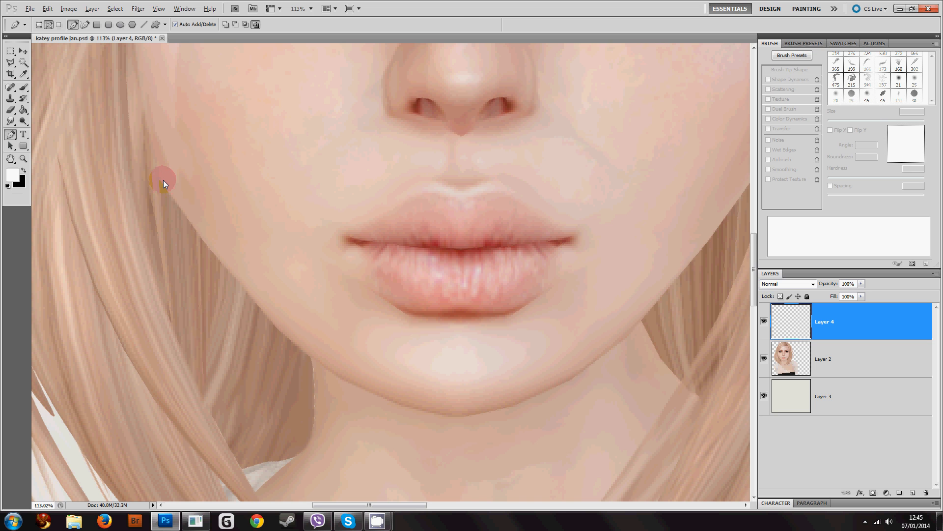
- Start a pen path where the left-hand hair meets the cheek and place anchor points down the jawline
{"action": "scroll", "coordinate": [163, 180], "scroll_direction": "up", "scroll_amount": 2}
{"action": "scroll", "coordinate": [169, 211], "scroll_direction": "up", "scroll_amount": 2}
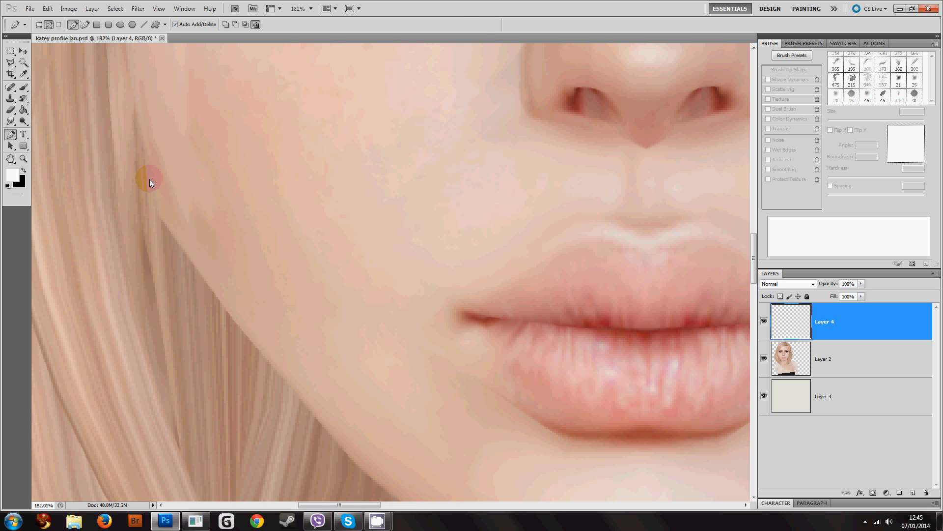
{"action": "scroll", "coordinate": [142, 126], "scroll_direction": "up", "scroll_amount": 2}
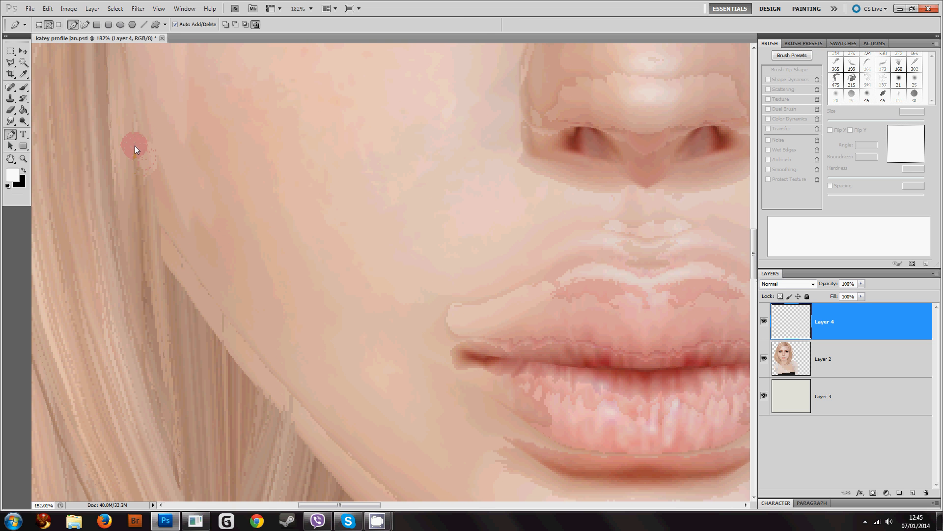
{"action": "left_click", "coordinate": [159, 255]}
{"action": "scroll", "coordinate": [198, 298], "scroll_direction": "down", "scroll_amount": 5}
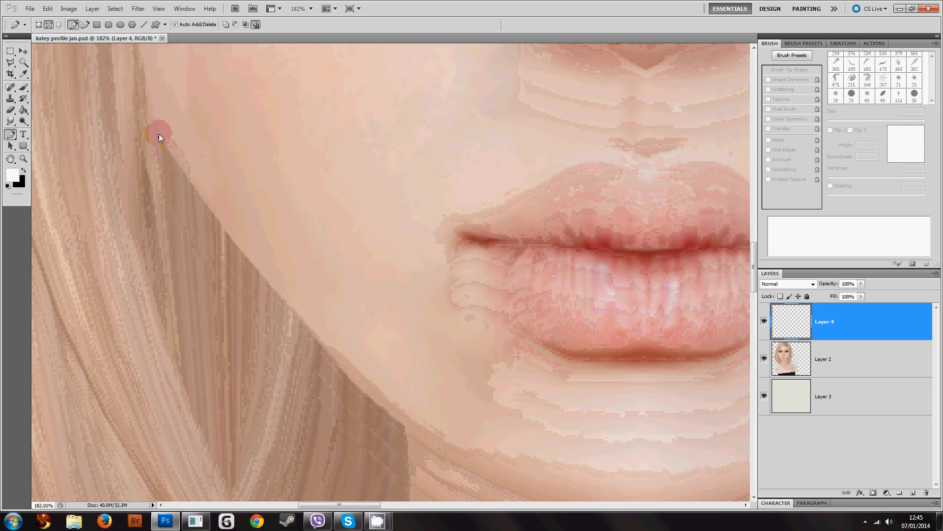
{"action": "left_click", "coordinate": [209, 240]}
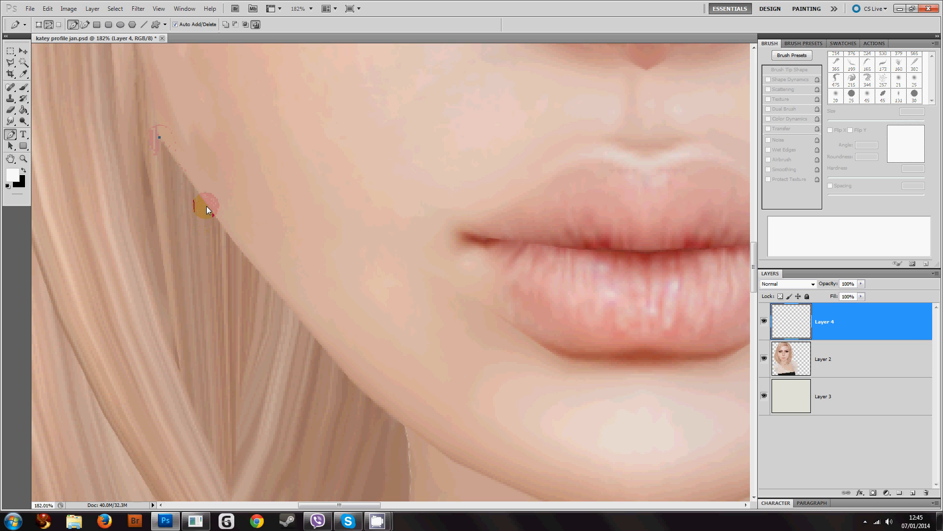
{"action": "left_click", "coordinate": [255, 261]}
{"action": "left_click", "coordinate": [314, 337]}
{"action": "left_click", "coordinate": [357, 396]}
{"action": "scroll", "coordinate": [440, 388], "scroll_direction": "down", "scroll_amount": 2}
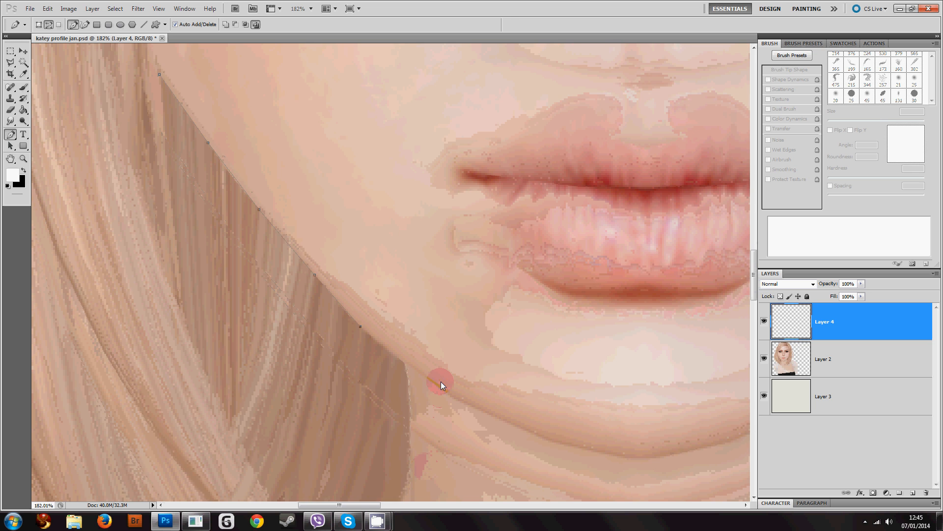
- Continue the path with closely spaced anchor points along the left half of the chin to its lowest point
{"action": "scroll", "coordinate": [441, 381], "scroll_direction": "down", "scroll_amount": 1}
{"action": "left_click_drag", "start_coordinate": [348, 505], "coordinate": [370, 504]}
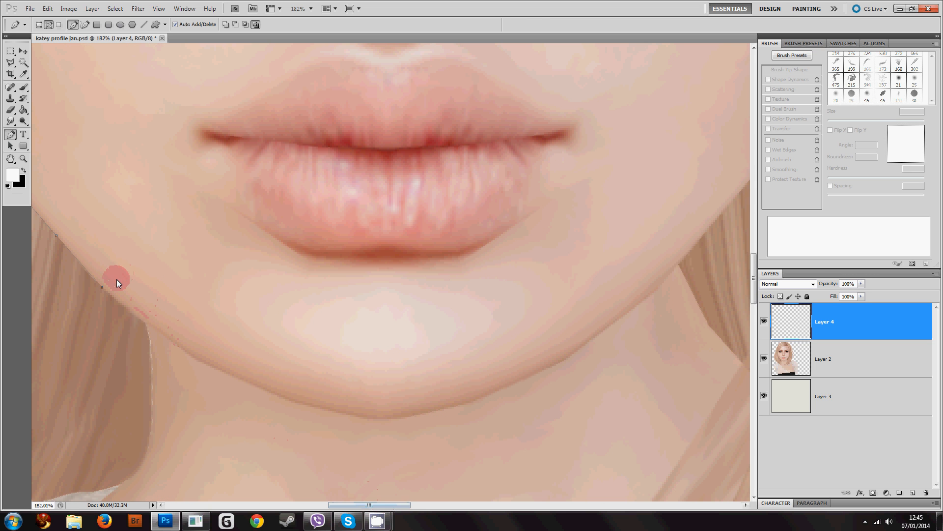
{"action": "left_click_drag", "start_coordinate": [139, 317], "coordinate": [146, 327]}
{"action": "left_click", "coordinate": [210, 365]}
{"action": "left_click", "coordinate": [235, 377]}
{"action": "left_click", "coordinate": [283, 398]}
{"action": "left_click", "coordinate": [325, 411]}
{"action": "left_click", "coordinate": [329, 412]}
{"action": "left_click", "coordinate": [370, 417]}
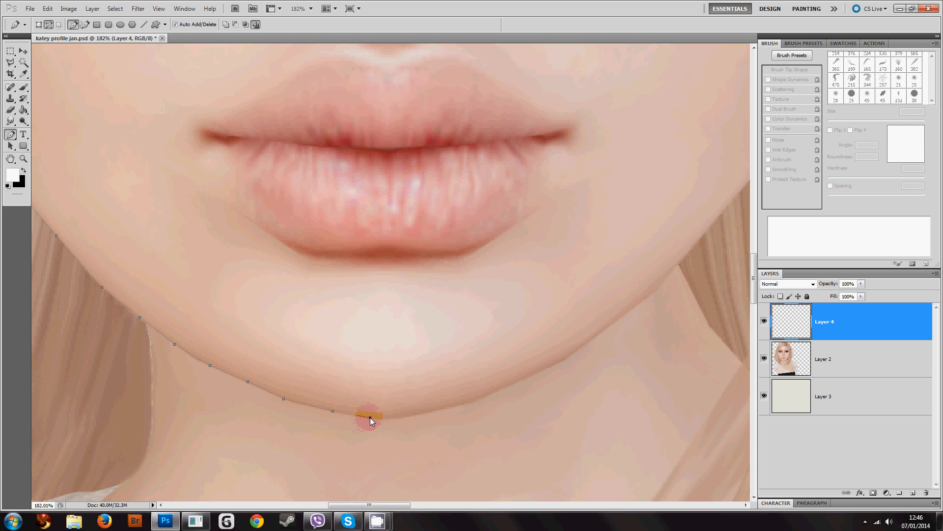
- Extend the path from the bottom of the chin up the right-hand jawline to where the hair meets the jaw
{"action": "left_click", "coordinate": [417, 415]}
{"action": "left_click", "coordinate": [467, 403]}
{"action": "left_click", "coordinate": [520, 379]}
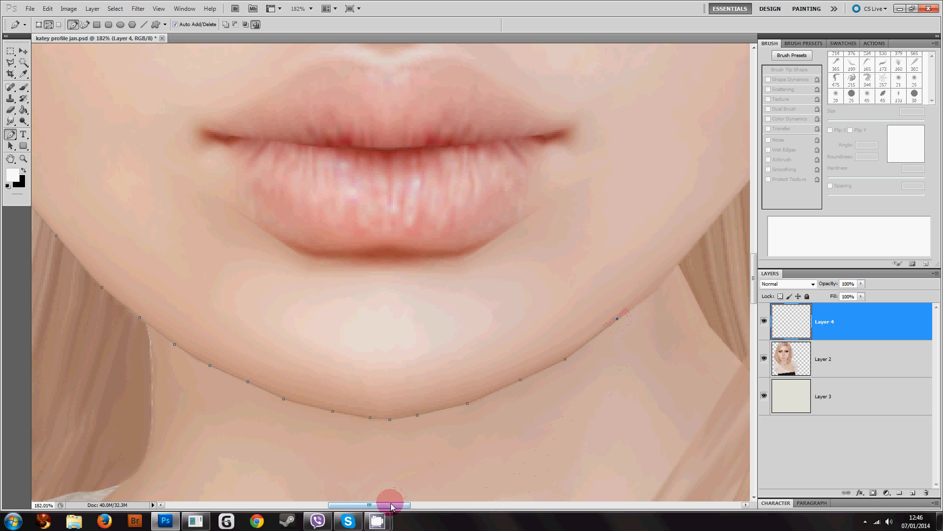
{"action": "left_click_drag", "start_coordinate": [390, 504], "coordinate": [435, 504]}
{"action": "scroll", "coordinate": [341, 263], "scroll_direction": "up", "scroll_amount": 2}
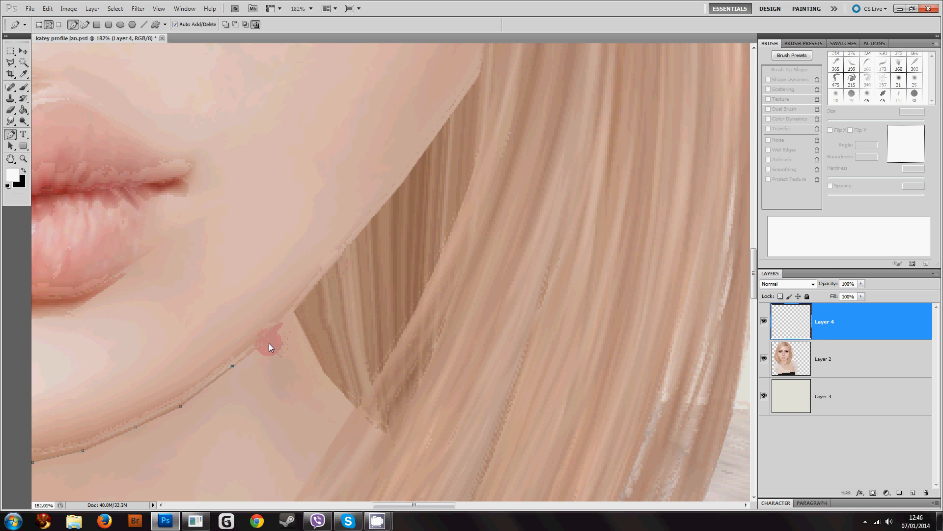
{"action": "left_click", "coordinate": [266, 342]}
{"action": "left_click", "coordinate": [298, 308]}
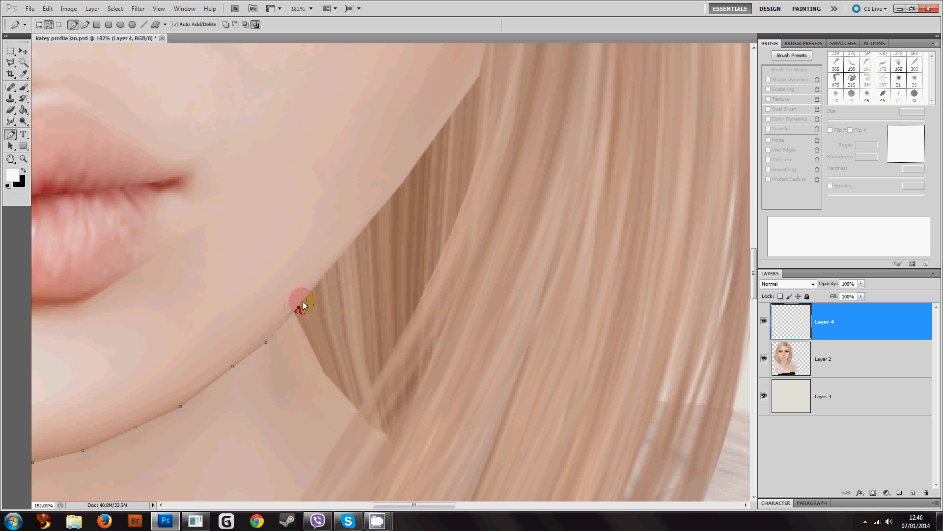
{"action": "left_click", "coordinate": [348, 246]}
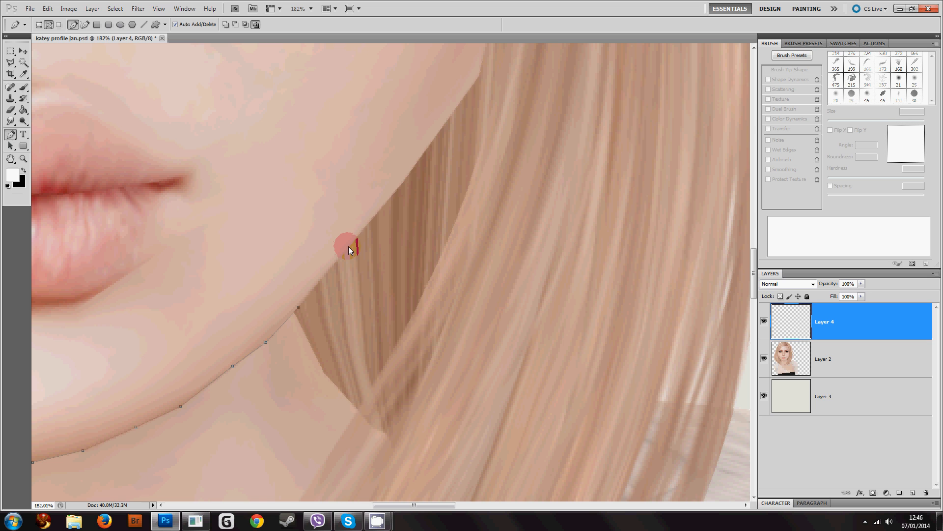
{"action": "left_click", "coordinate": [409, 173]}
{"action": "scroll", "coordinate": [416, 177], "scroll_direction": "up", "scroll_amount": 3}
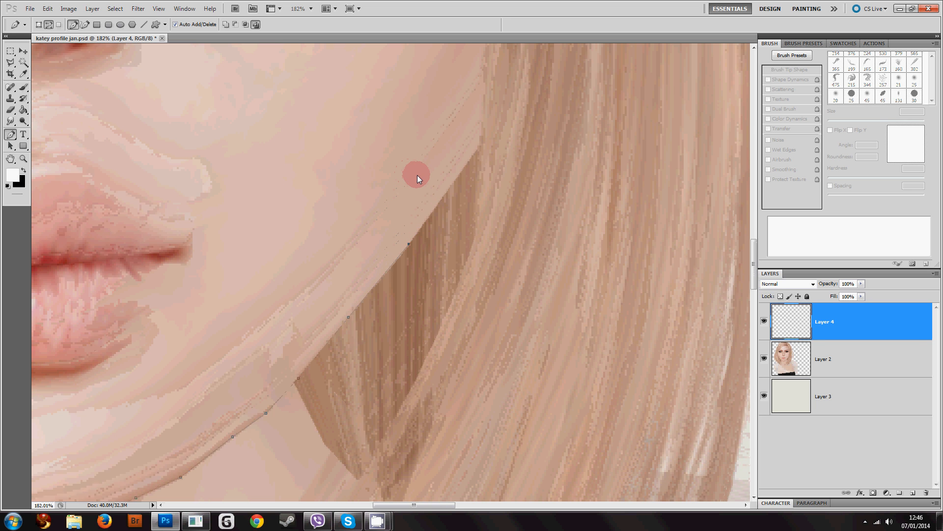
{"action": "scroll", "coordinate": [417, 175], "scroll_direction": "up", "scroll_amount": 2}
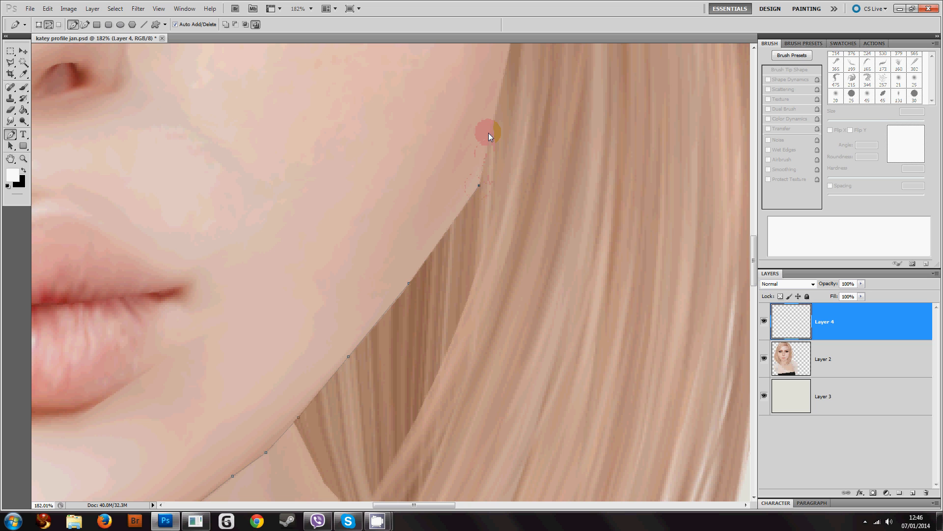
- Carry the path up the edge of the right cheek alongside the hair
{"action": "left_click", "coordinate": [504, 73]}
{"action": "scroll", "coordinate": [504, 73], "scroll_direction": "up", "scroll_amount": 5}
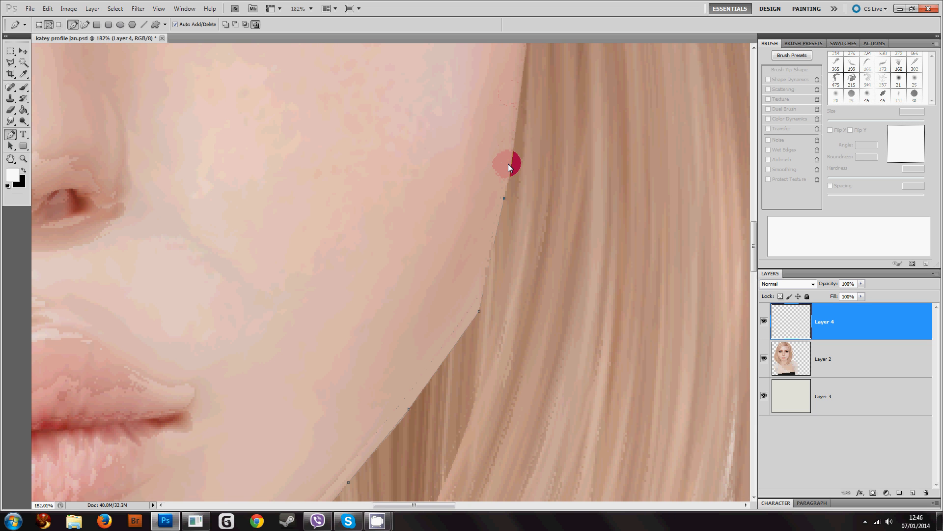
{"action": "scroll", "coordinate": [508, 167], "scroll_direction": "up", "scroll_amount": 3}
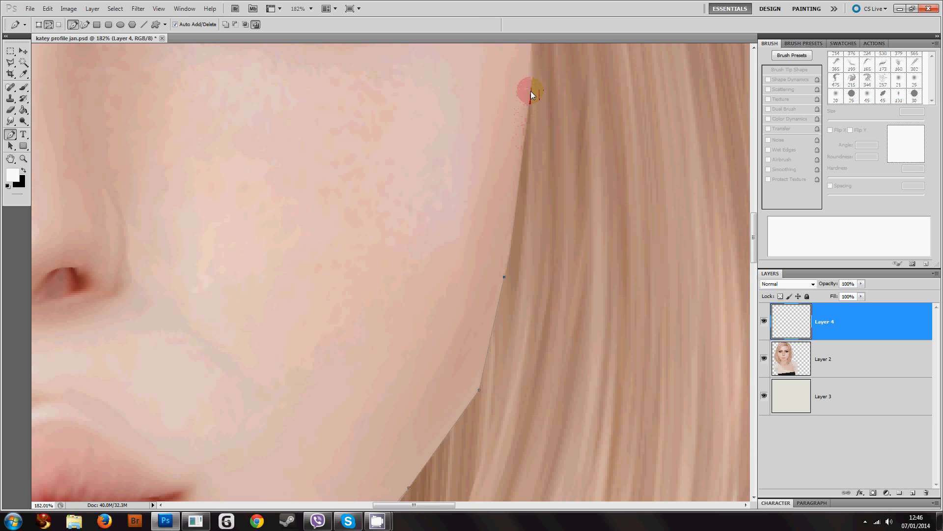
{"action": "left_click", "coordinate": [530, 90]}
- Turn the path back down along the inner edge of the right-hand hair to the side of the neck
{"action": "left_click_drag", "start_coordinate": [526, 206], "coordinate": [515, 298]}
{"action": "scroll", "coordinate": [535, 319], "scroll_direction": "down", "scroll_amount": 5}
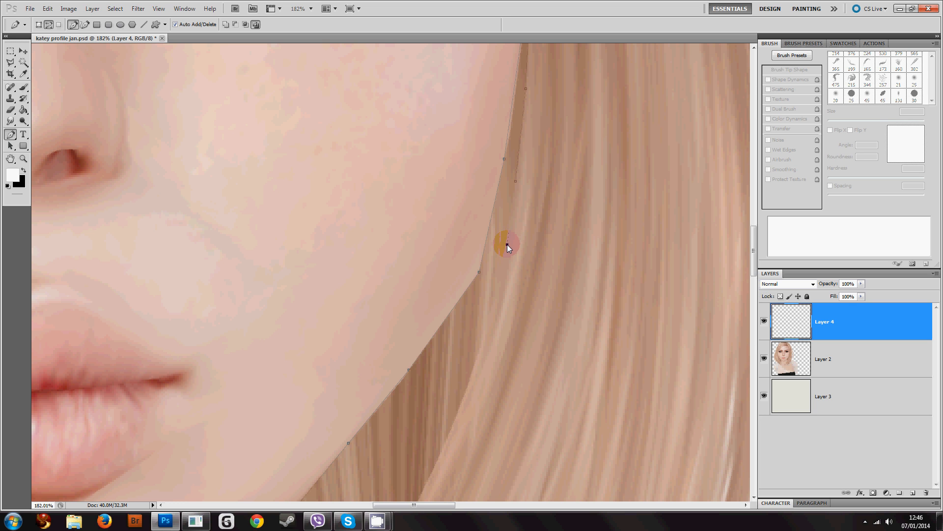
{"action": "left_click", "coordinate": [488, 324]}
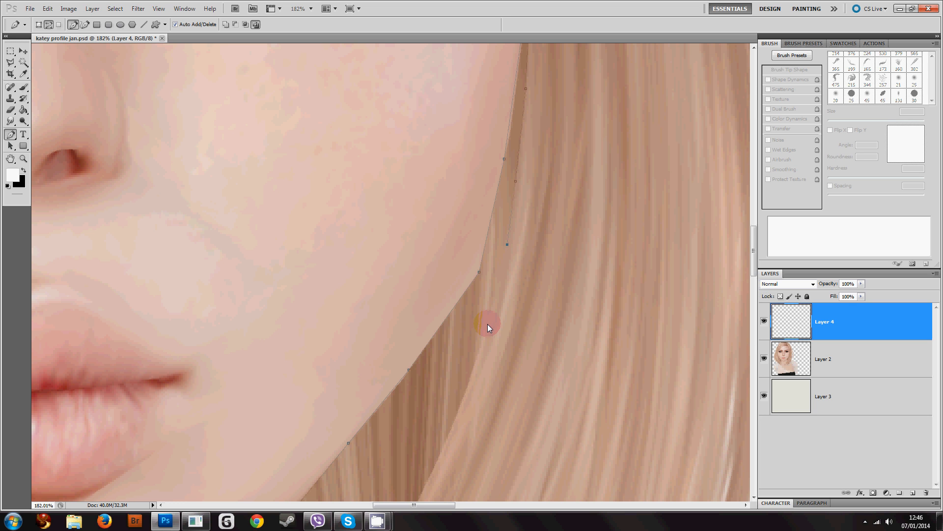
{"action": "left_click", "coordinate": [463, 399]}
{"action": "scroll", "coordinate": [455, 388], "scroll_direction": "down", "scroll_amount": 8}
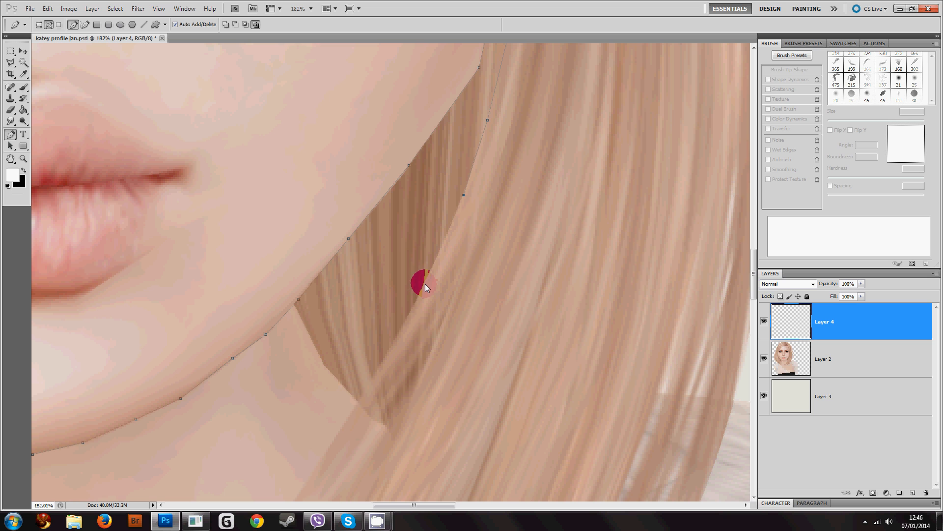
{"action": "left_click", "coordinate": [373, 378]}
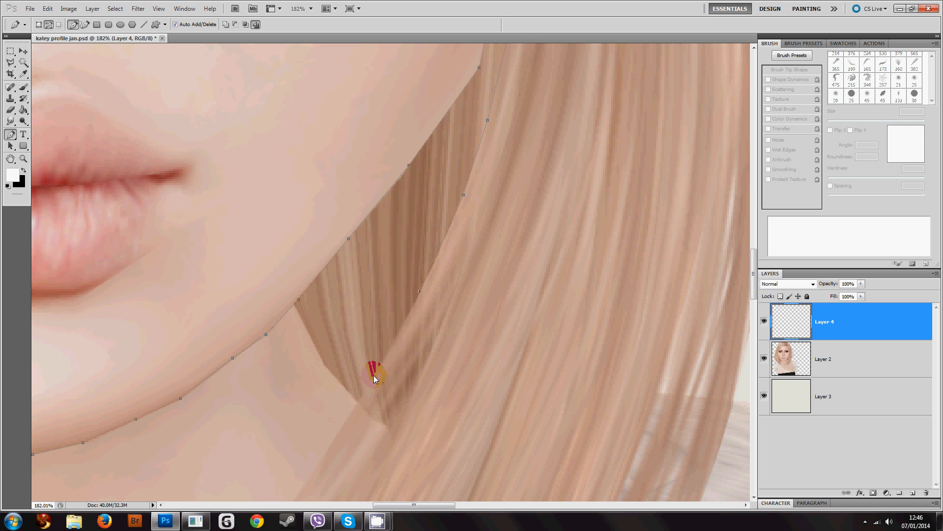
{"action": "left_click", "coordinate": [342, 426]}
{"action": "scroll", "coordinate": [328, 399], "scroll_direction": "down", "scroll_amount": 5}
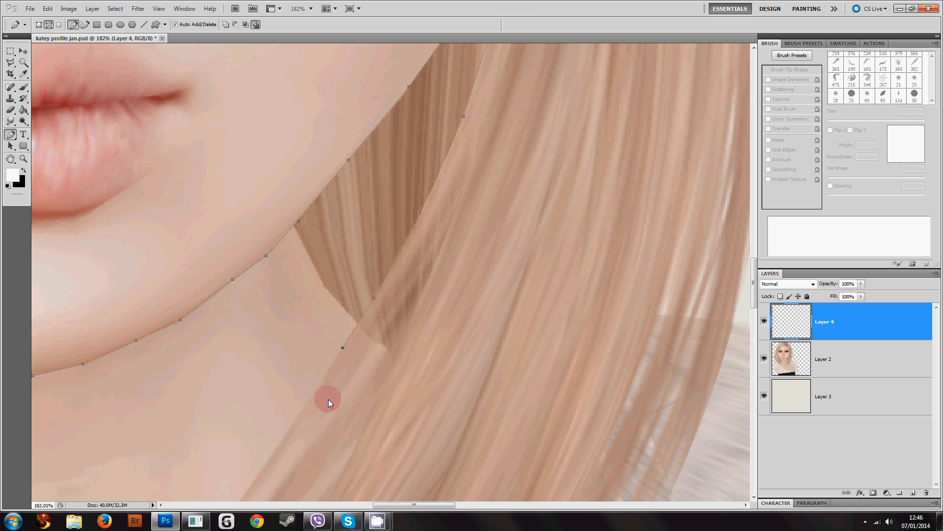
- Follow the right-hand hair strands down, then run the path across the lower neck toward the left-hand hair
{"action": "scroll", "coordinate": [290, 373], "scroll_direction": "down", "scroll_amount": 5}
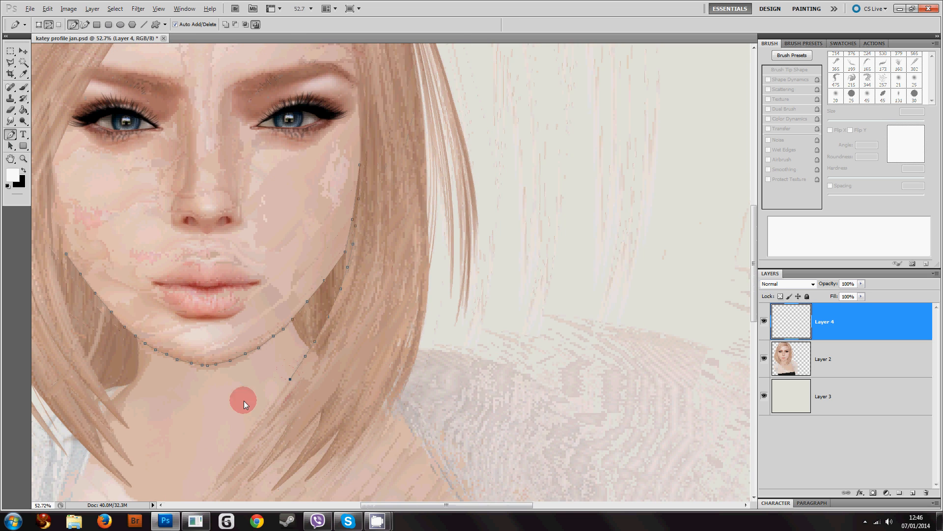
{"action": "scroll", "coordinate": [244, 400], "scroll_direction": "up", "scroll_amount": 4}
{"action": "left_click", "coordinate": [397, 386]}
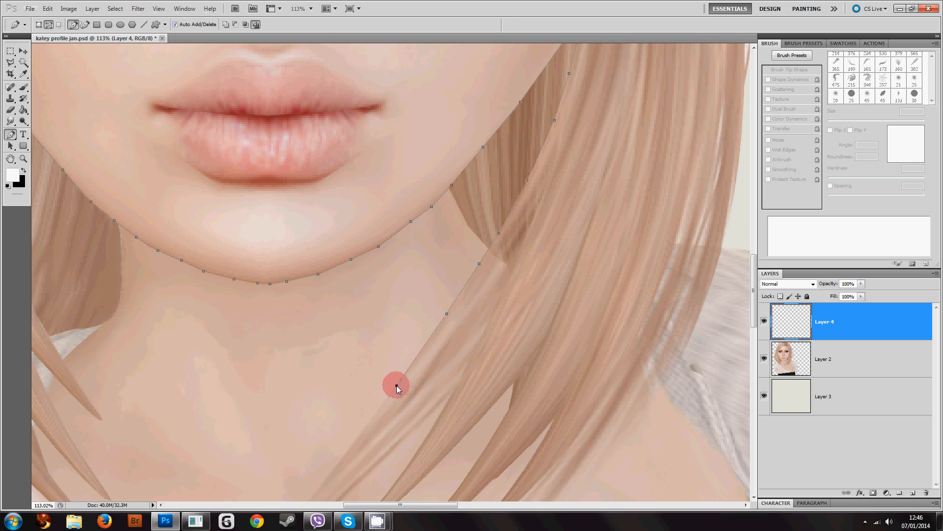
{"action": "left_click", "coordinate": [346, 450]}
{"action": "left_click_drag", "start_coordinate": [235, 423], "coordinate": [229, 423]}
{"action": "left_click_drag", "start_coordinate": [157, 411], "coordinate": [152, 411]}
- Bring the path up the inner edge of the left-hand hair, back to its starting area beside the jaw
{"action": "left_click_drag", "start_coordinate": [380, 504], "coordinate": [346, 505]}
{"action": "scroll", "coordinate": [41, 244], "scroll_direction": "up", "scroll_amount": 1}
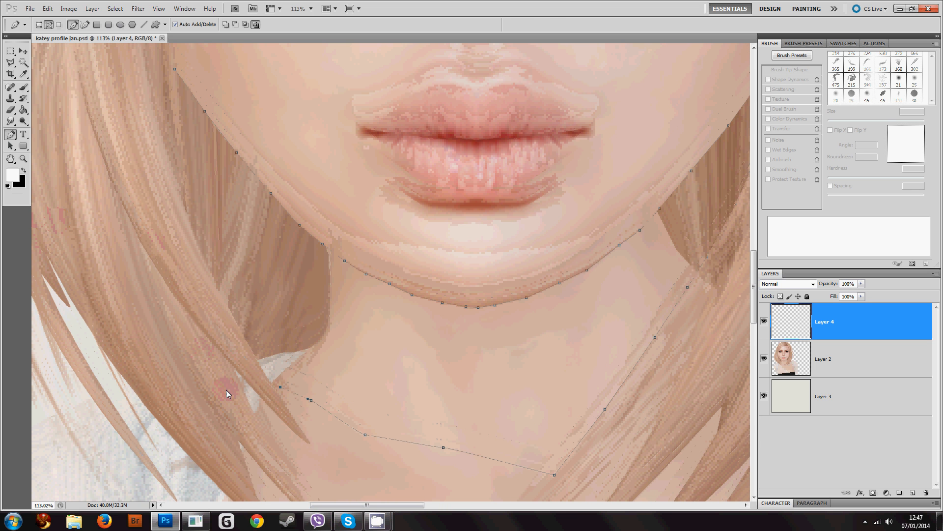
{"action": "left_click", "coordinate": [256, 361]}
{"action": "left_click", "coordinate": [239, 326]}
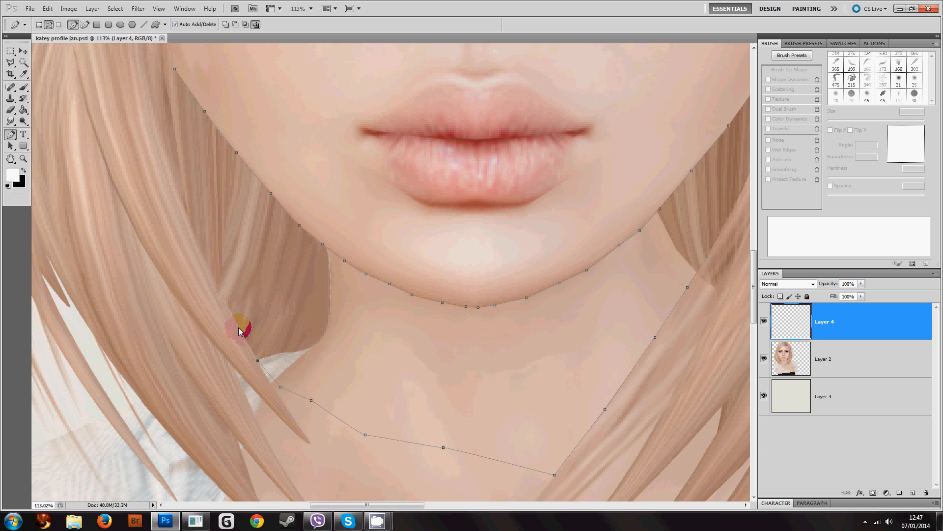
{"action": "left_click", "coordinate": [199, 246]}
{"action": "scroll", "coordinate": [161, 173], "scroll_direction": "up", "scroll_amount": 4}
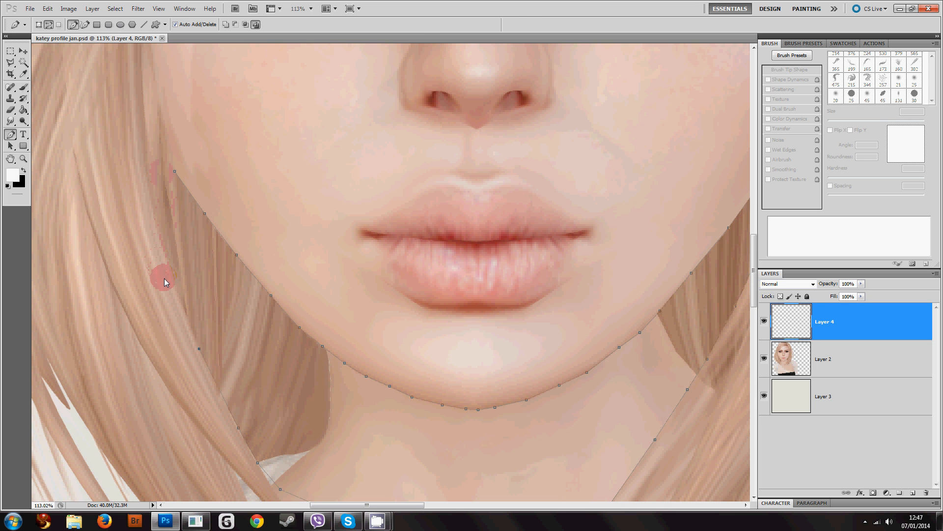
{"action": "left_click", "coordinate": [166, 258]}
{"action": "left_click", "coordinate": [158, 196]}
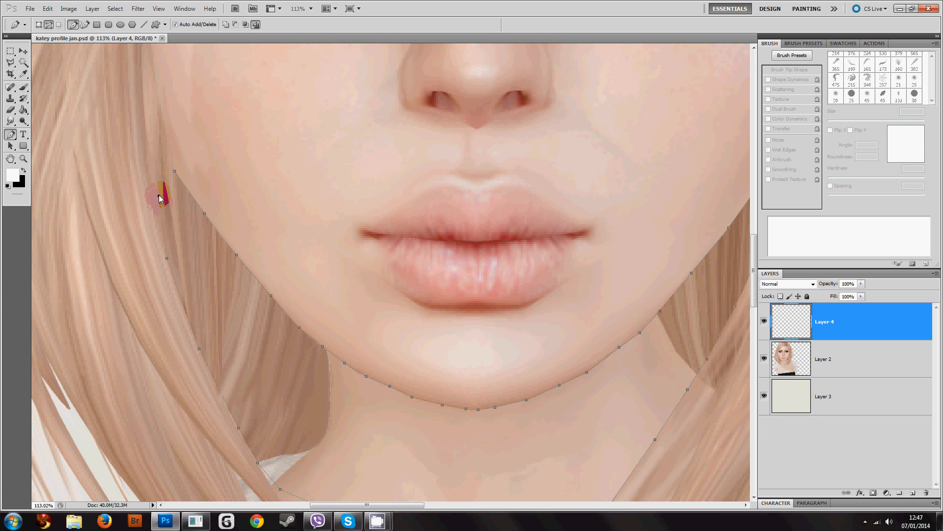
{"action": "left_click", "coordinate": [160, 147]}
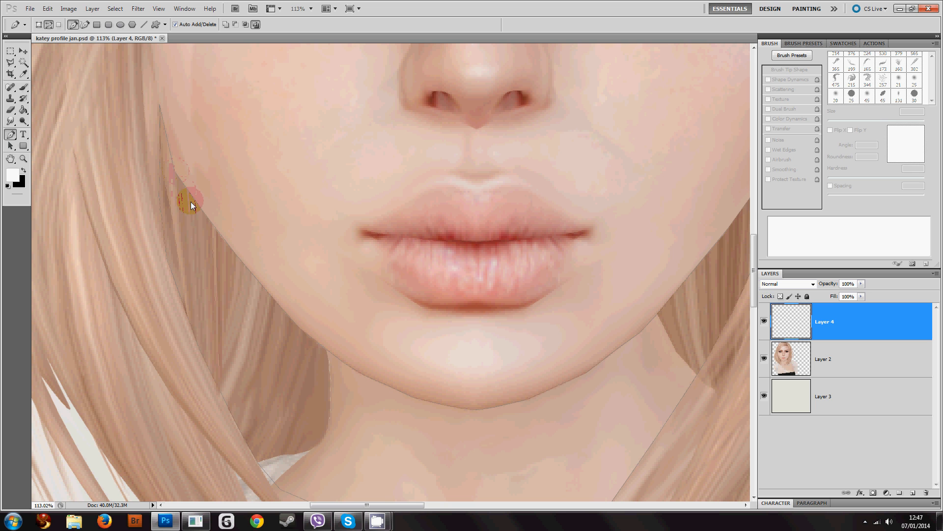
- Convert the neck and inner hair path into a new anti-aliased selection with a 0-pixel feather
{"action": "scroll", "coordinate": [268, 214], "scroll_direction": "down", "scroll_amount": 3}
{"action": "scroll", "coordinate": [426, 278], "scroll_direction": "up", "scroll_amount": 3}
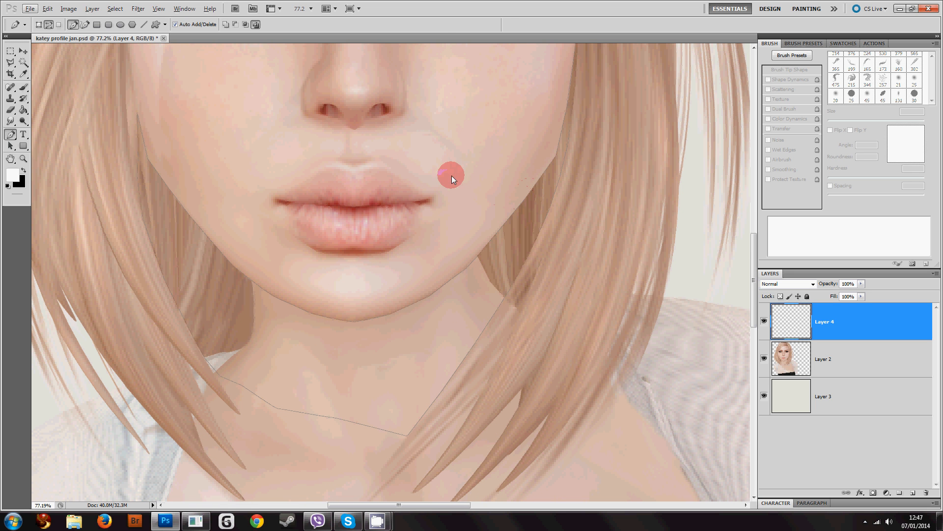
{"action": "right_click", "coordinate": [366, 335]}
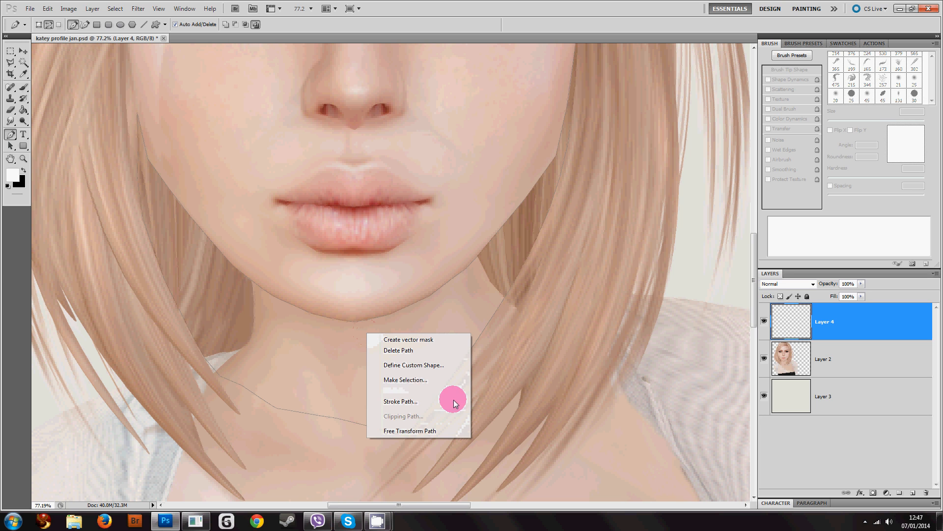
{"action": "left_click", "coordinate": [413, 383]}
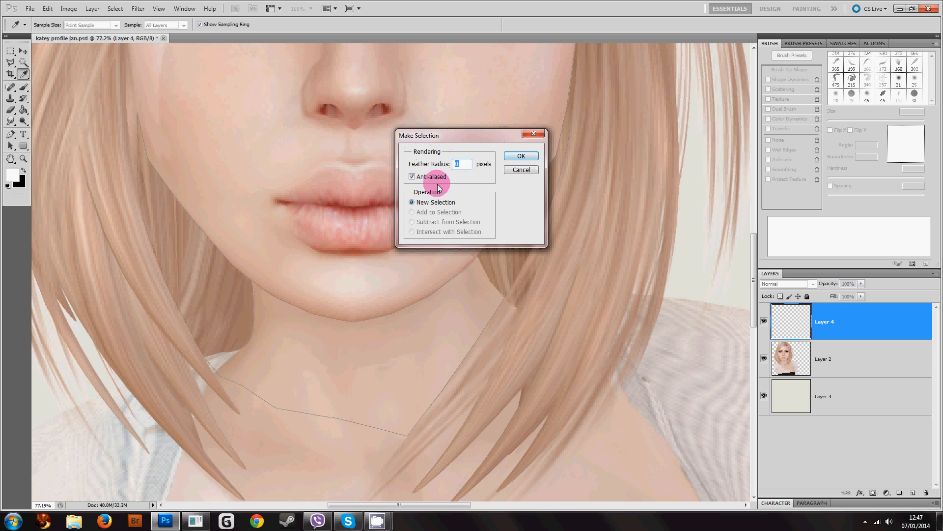
{"action": "left_click", "coordinate": [519, 158]}
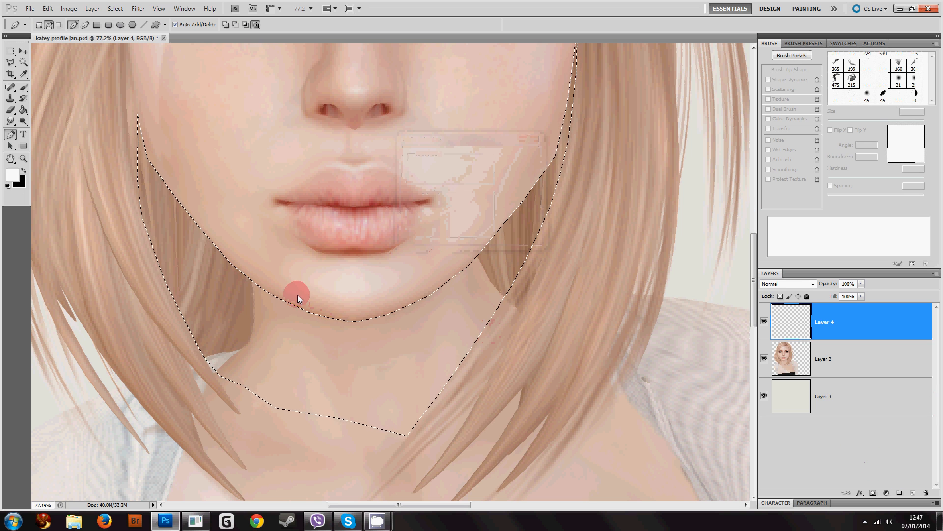
{"action": "scroll", "coordinate": [430, 158], "scroll_direction": "up", "scroll_amount": 1}
{"action": "scroll", "coordinate": [431, 158], "scroll_direction": "up", "scroll_amount": 2}
{"action": "scroll", "coordinate": [416, 223], "scroll_direction": "down", "scroll_amount": 2}
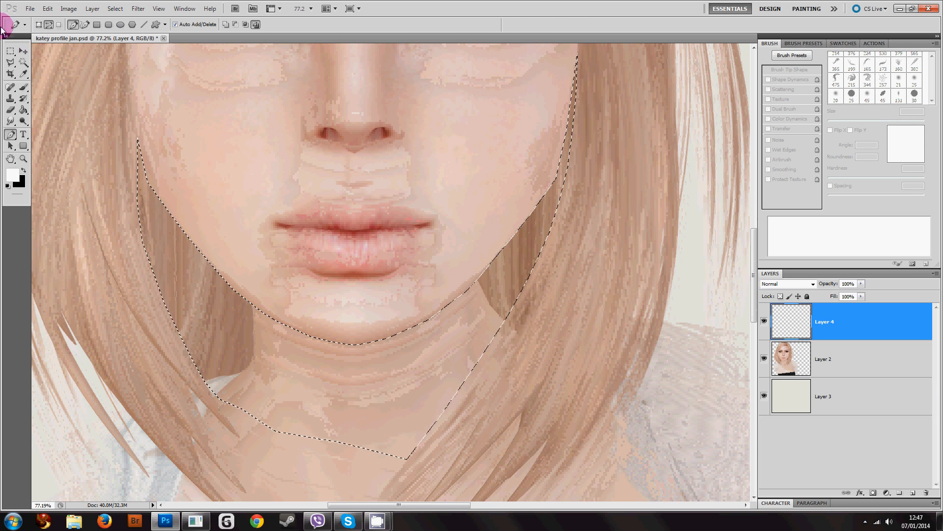
- Set up a soft black brush at 343 px and change Layer 4's blend mode to Soft Light
{"action": "left_click", "coordinate": [23, 89]}
{"action": "left_click", "coordinate": [23, 170]}
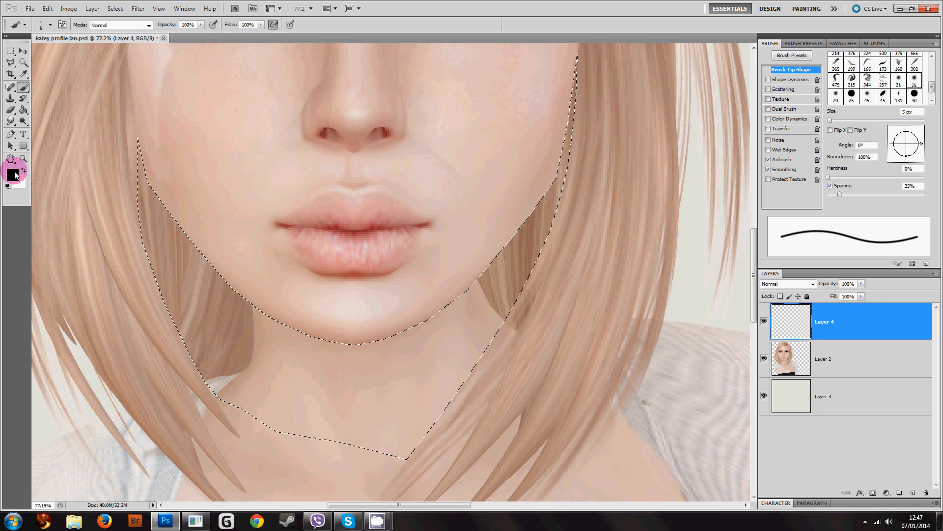
{"action": "left_click", "coordinate": [23, 87]}
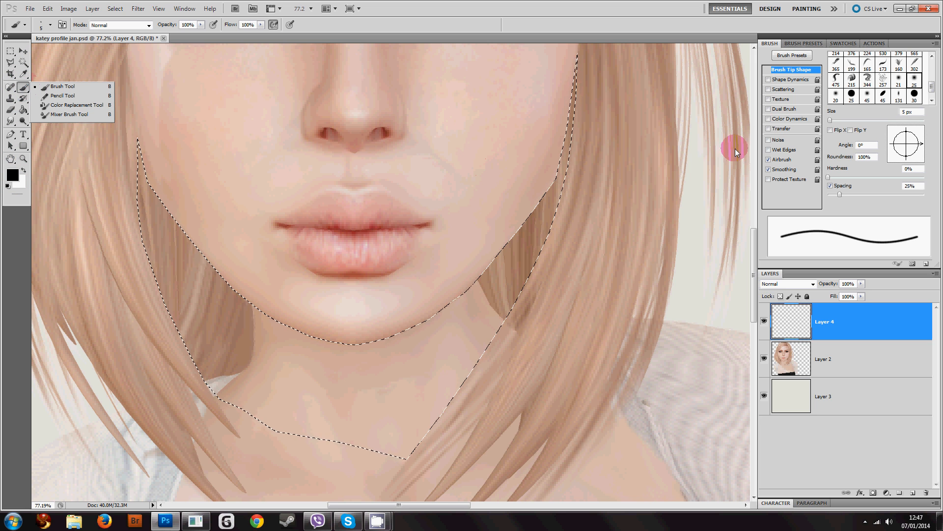
{"action": "left_click", "coordinate": [911, 81]}
{"action": "left_click_drag", "start_coordinate": [868, 121], "coordinate": [907, 121]}
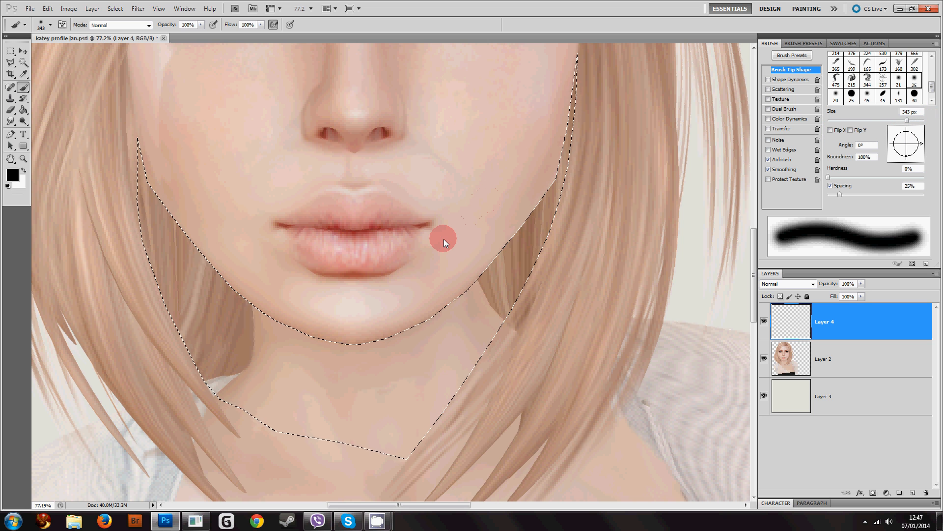
{"action": "left_click", "coordinate": [787, 283]}
{"action": "left_click", "coordinate": [781, 157]}
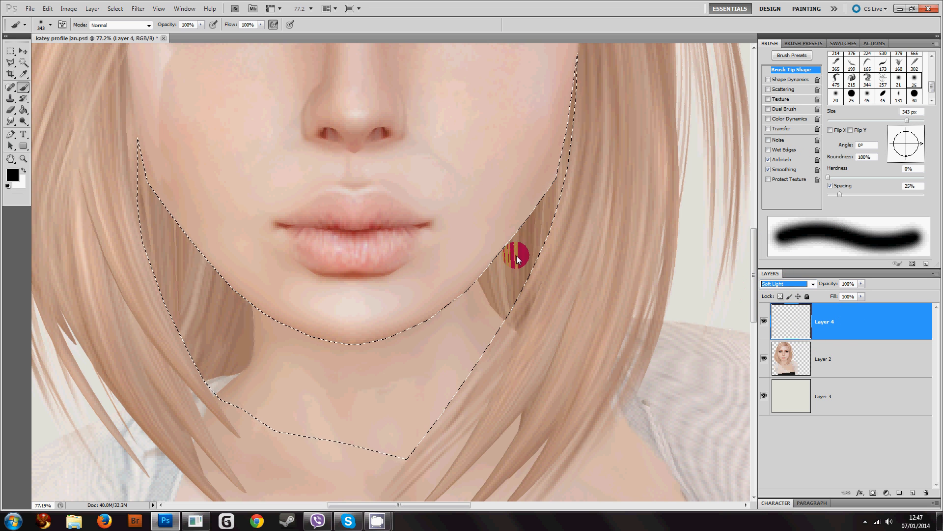
- Paint soft shading inside the selection along the underside of the jaw and inner hair, undoing unwanted strokes
{"action": "mouse_move", "coordinate": [270, 152]}
{"action": "left_mouse_down"}
{"action": "mouse_move", "coordinate": [199, 173]}
{"action": "mouse_move", "coordinate": [206, 157]}
{"action": "mouse_move", "coordinate": [191, 143]}
{"action": "mouse_move", "coordinate": [263, 236]}
{"action": "mouse_move", "coordinate": [252, 223]}
{"action": "mouse_move", "coordinate": [328, 293]}
{"action": "mouse_move", "coordinate": [271, 252]}
{"action": "mouse_move", "coordinate": [315, 278]}
{"action": "mouse_move", "coordinate": [221, 186]}
{"action": "mouse_move", "coordinate": [317, 285]}
{"action": "left_mouse_up"}
{"action": "mouse_move", "coordinate": [332, 285]}
{"action": "left_mouse_down"}
{"action": "mouse_move", "coordinate": [388, 265]}
{"action": "mouse_move", "coordinate": [373, 283]}
{"action": "mouse_move", "coordinate": [395, 272]}
{"action": "mouse_move", "coordinate": [426, 235]}
{"action": "left_mouse_up"}
{"action": "key", "text": "ctrl+alt+z"}
{"action": "key", "text": "ctrl+alt+z"}
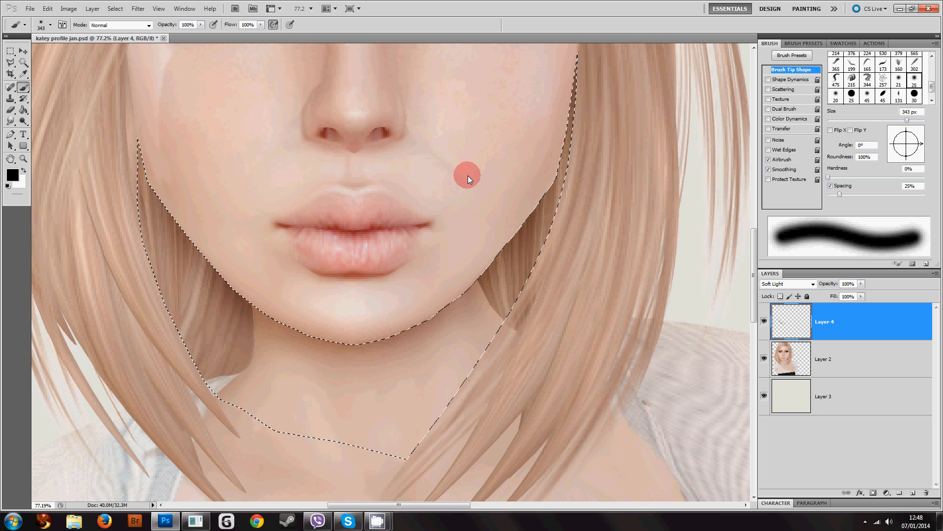
{"action": "left_click_drag", "start_coordinate": [395, 268], "coordinate": [406, 263]}
{"action": "key", "text": "ctrl+alt+z"}
- Enlarge the brush to 626 px, deepen the shadow on the neck beneath the chin, and clear the selection
{"action": "left_click_drag", "start_coordinate": [915, 124], "coordinate": [917, 123]}
{"action": "left_click_drag", "start_coordinate": [356, 273], "coordinate": [354, 279]}
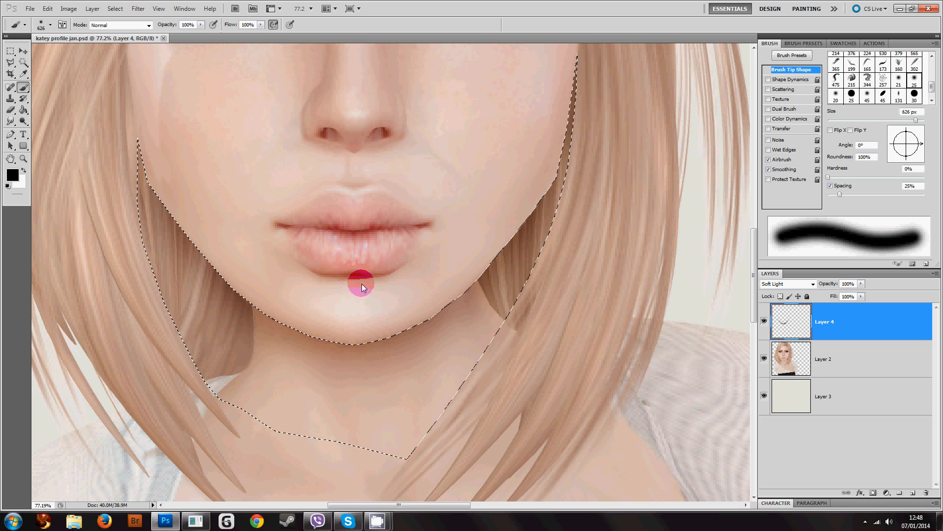
{"action": "left_click", "coordinate": [379, 243]}
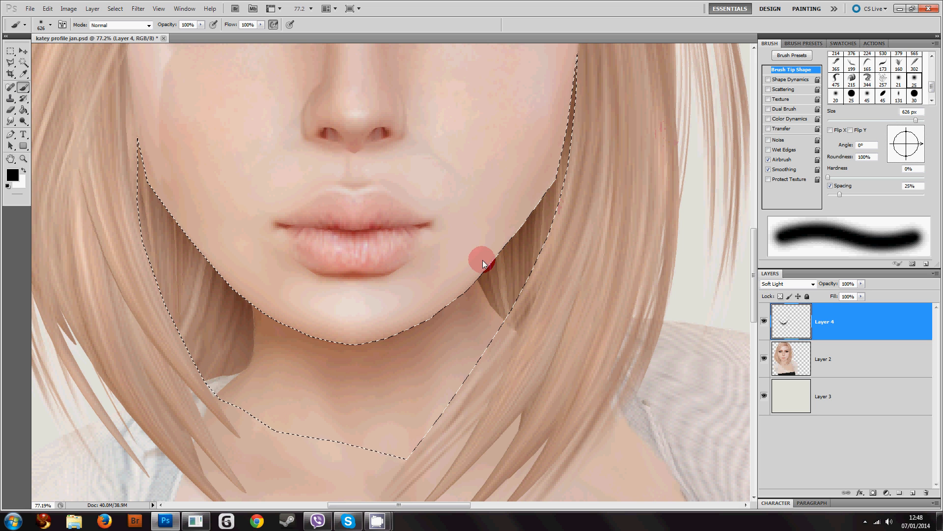
{"action": "key", "text": "ctrl+d"}
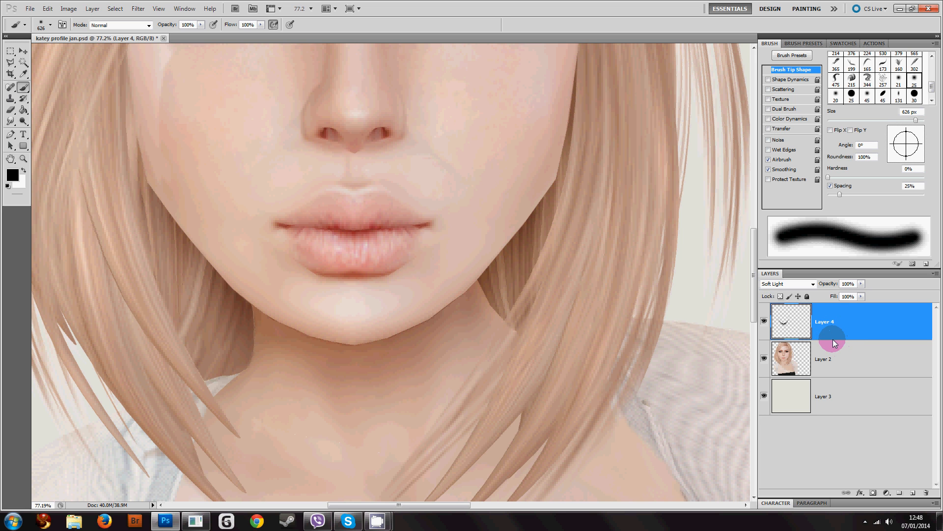
- Compare the whole portrait with and without the shading on Layer 4
{"action": "key", "text": "ctrl+0"}
{"action": "key", "text": "alt"}
{"action": "left_click", "coordinate": [824, 322]}
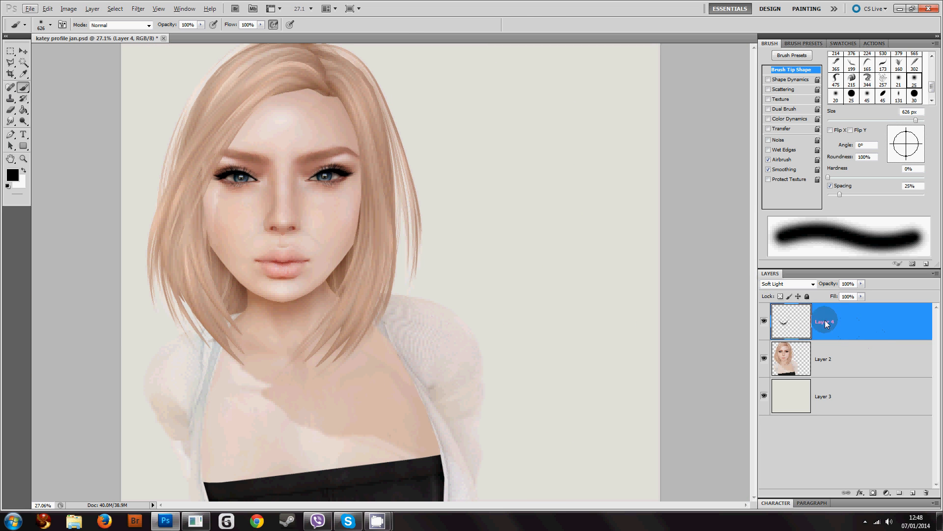
{"action": "left_click", "coordinate": [764, 321]}
{"action": "left_click", "coordinate": [764, 322]}
{"action": "left_click", "coordinate": [764, 321]}
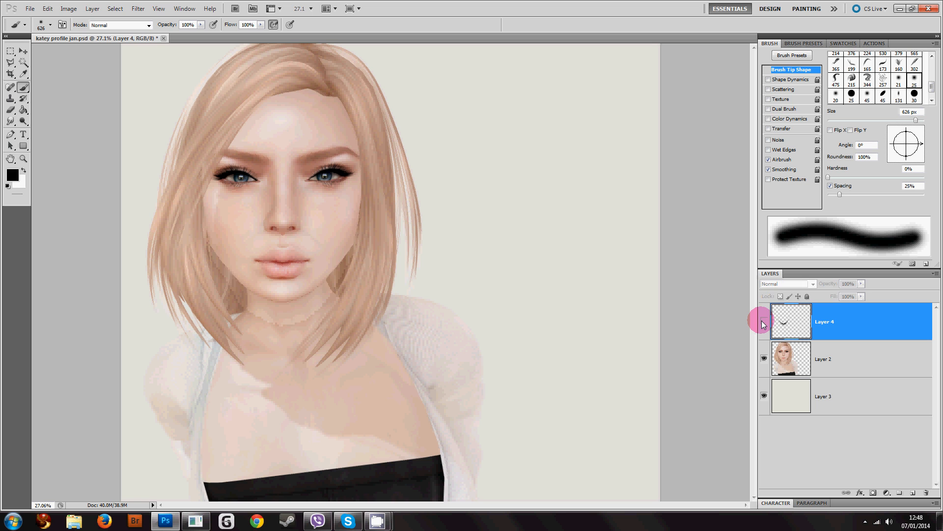
{"action": "left_click", "coordinate": [764, 322]}
- Smudge the shading at 64% strength along the hairline beside the left-hand cheek, and check the blend under the chin
{"action": "scroll", "coordinate": [228, 166], "scroll_direction": "up", "scroll_amount": 7}
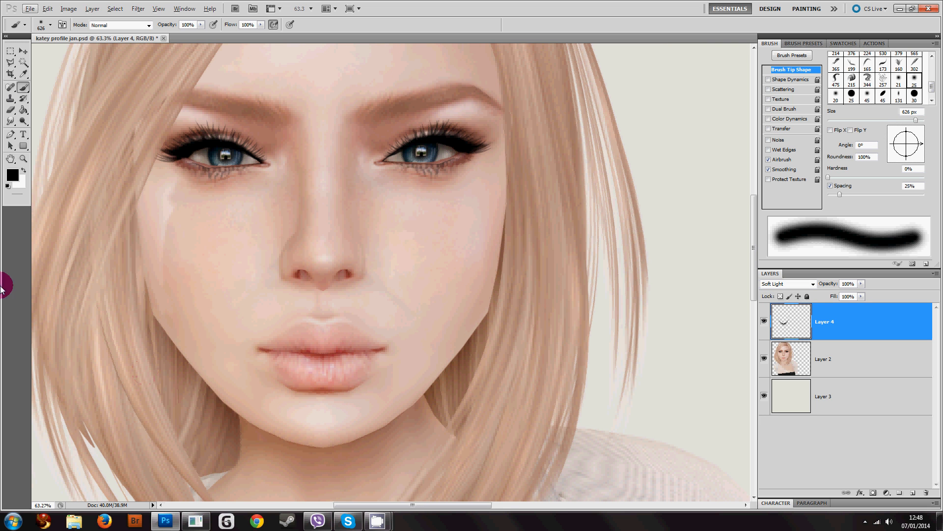
{"action": "left_click", "coordinate": [10, 121]}
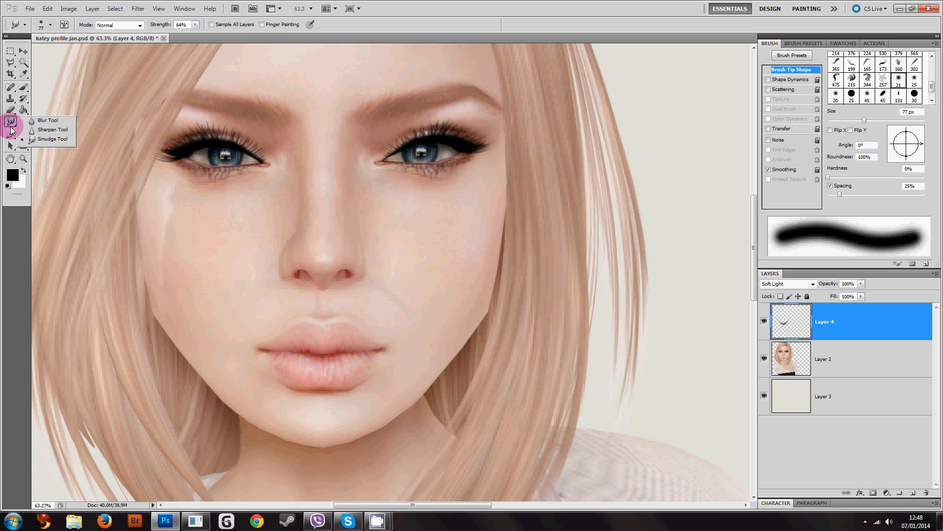
{"action": "scroll", "coordinate": [85, 271], "scroll_direction": "up", "scroll_amount": 4}
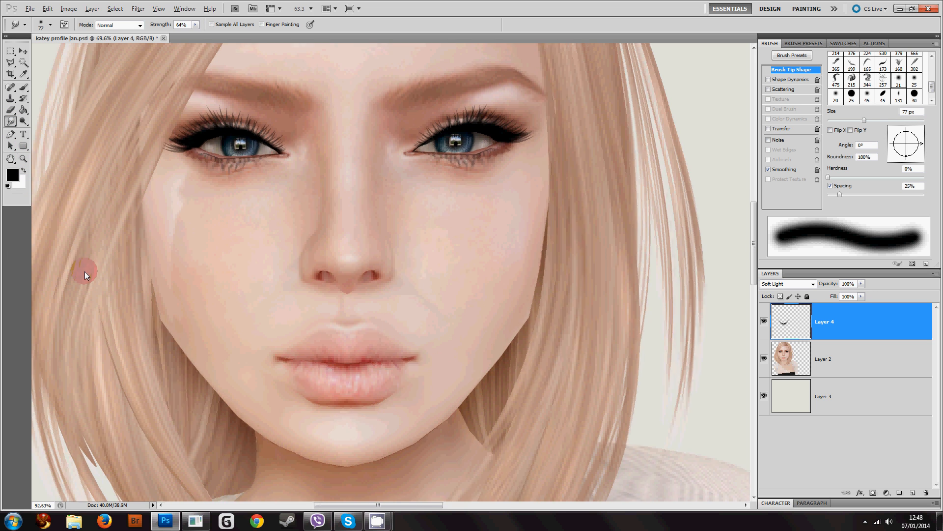
{"action": "mouse_move", "coordinate": [213, 293]}
{"action": "left_mouse_down"}
{"action": "mouse_move", "coordinate": [220, 334]}
{"action": "mouse_move", "coordinate": [210, 312]}
{"action": "left_mouse_up"}
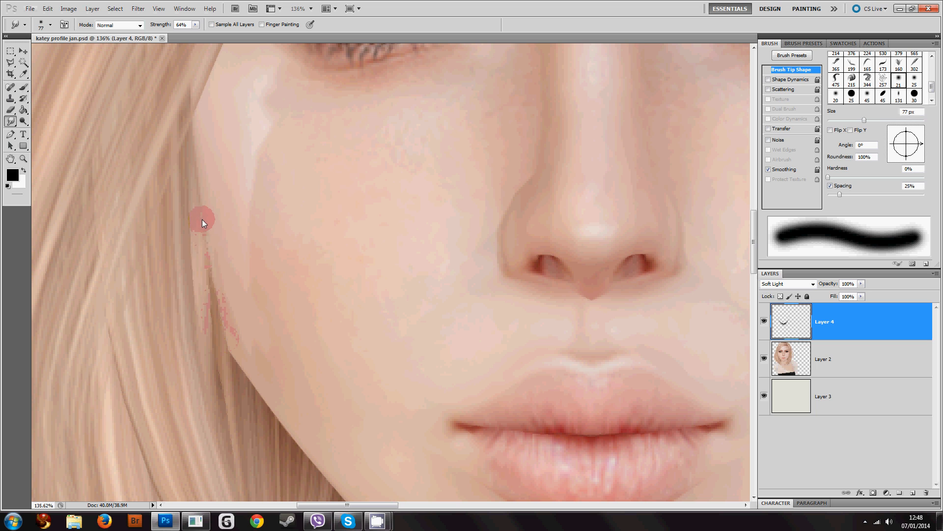
{"action": "mouse_move", "coordinate": [191, 187]}
{"action": "left_mouse_down"}
{"action": "mouse_move", "coordinate": [198, 237]}
{"action": "mouse_move", "coordinate": [192, 128]}
{"action": "mouse_move", "coordinate": [193, 136]}
{"action": "left_mouse_up"}
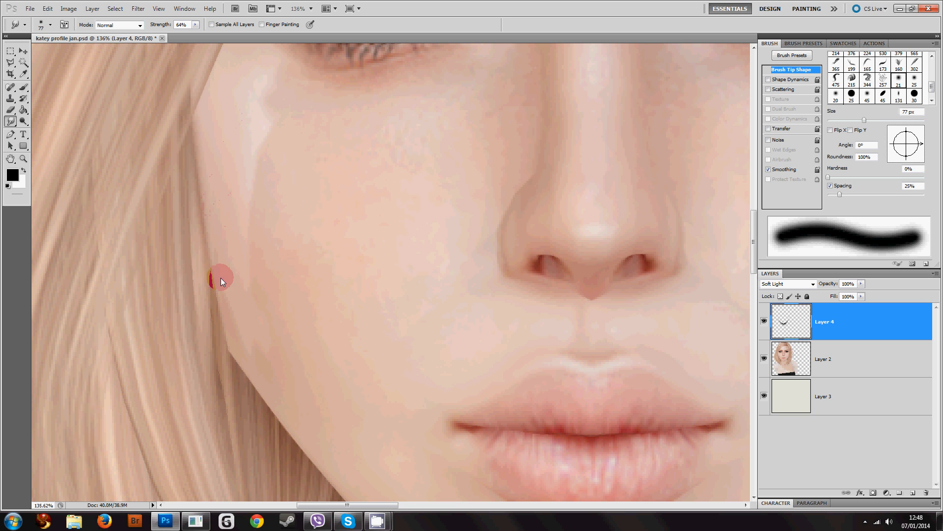
{"action": "scroll", "coordinate": [247, 304], "scroll_direction": "down", "scroll_amount": 5}
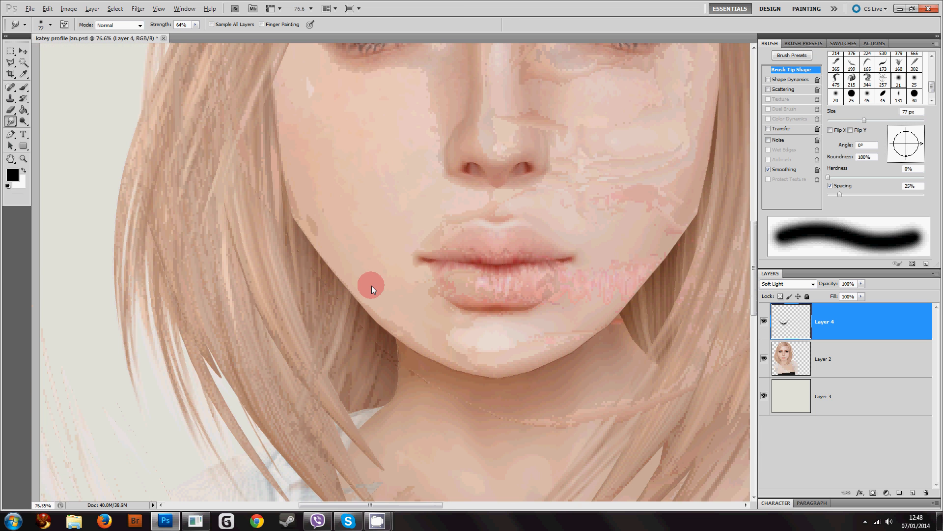
{"action": "scroll", "coordinate": [605, 382], "scroll_direction": "up", "scroll_amount": 5}
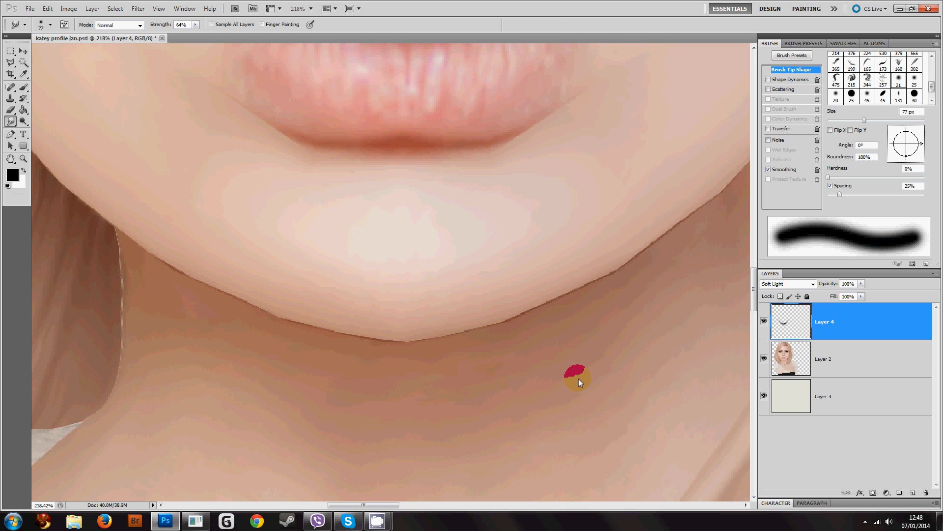
{"action": "scroll", "coordinate": [579, 378], "scroll_direction": "down", "scroll_amount": 8}
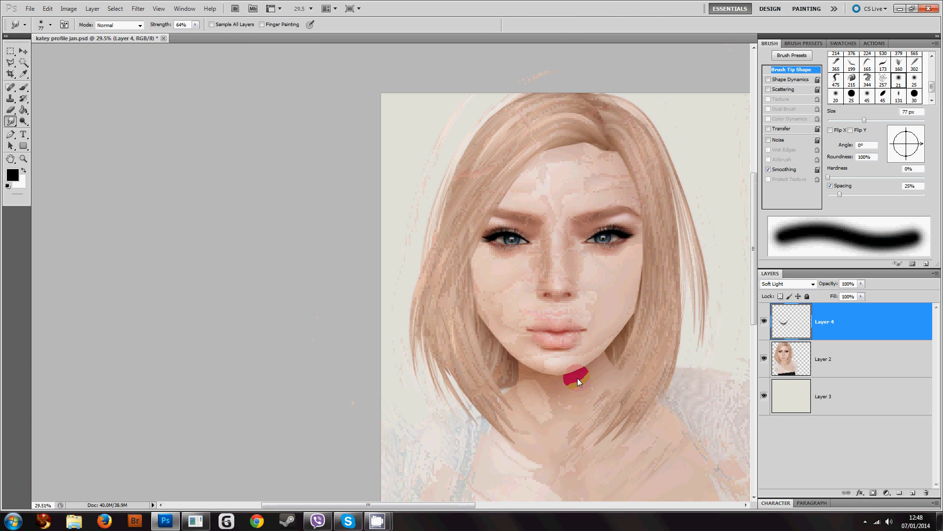
- Start a pen path at the right-hand sleeve's armpit crease and follow the cardigan's fold edge down to the lower sleeve
{"action": "scroll", "coordinate": [474, 370], "scroll_direction": "up", "scroll_amount": 3}
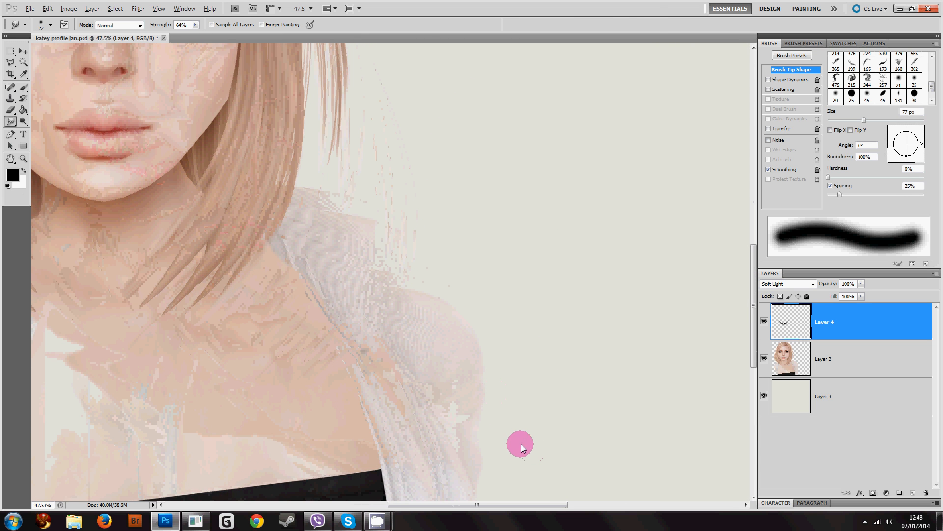
{"action": "scroll", "coordinate": [470, 411], "scroll_direction": "up", "scroll_amount": 3}
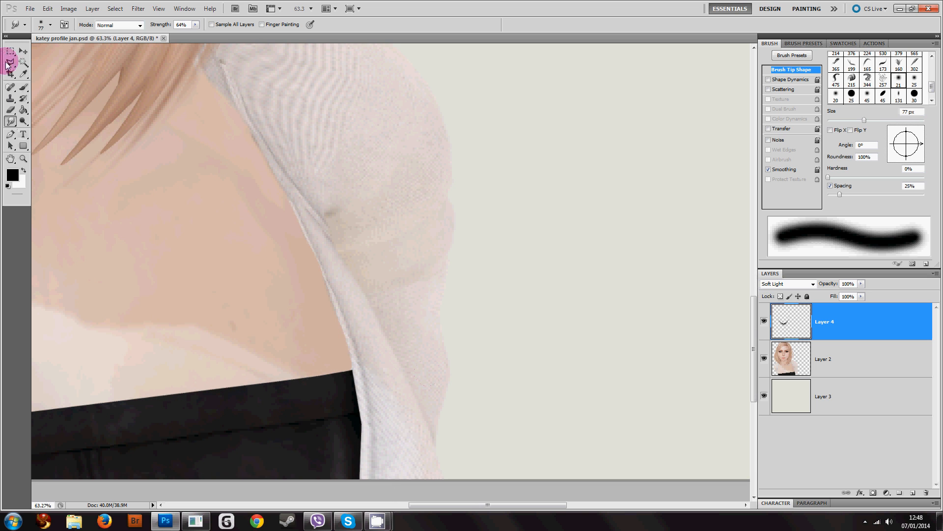
{"action": "left_click", "coordinate": [10, 134]}
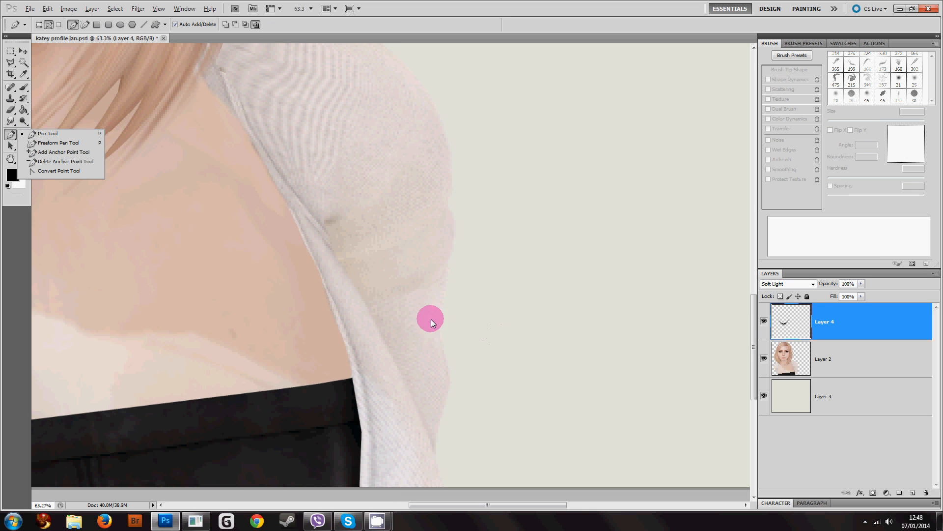
{"action": "scroll", "coordinate": [428, 339], "scroll_direction": "up", "scroll_amount": 2}
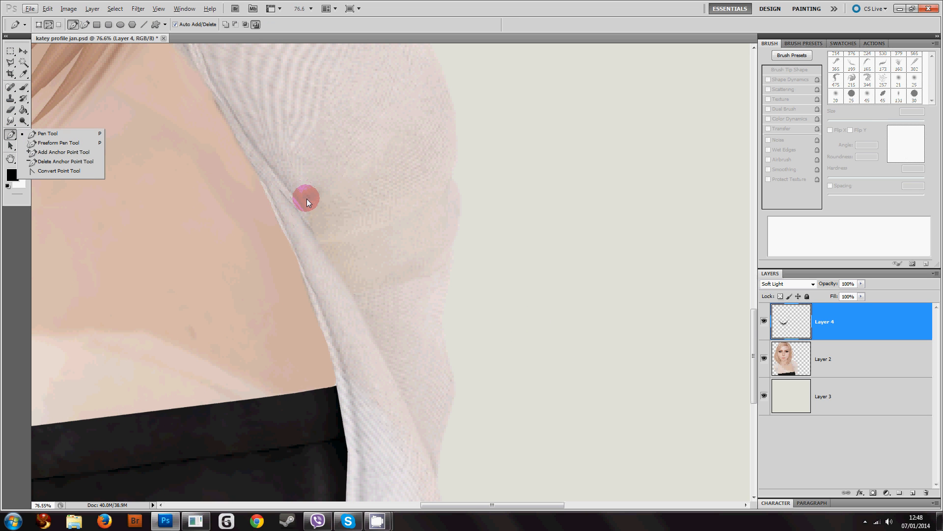
{"action": "left_click", "coordinate": [302, 164]}
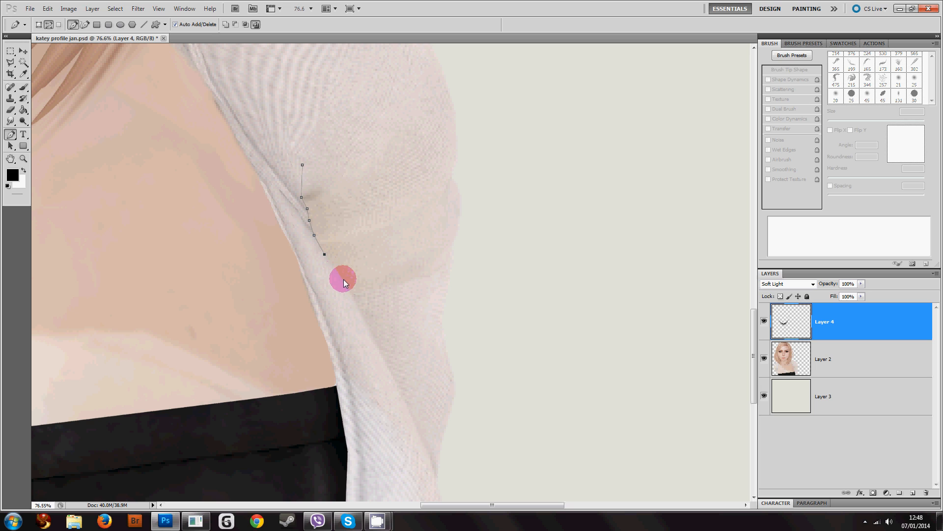
{"action": "left_click", "coordinate": [378, 347]}
{"action": "left_click", "coordinate": [407, 408]}
{"action": "left_click", "coordinate": [437, 482]}
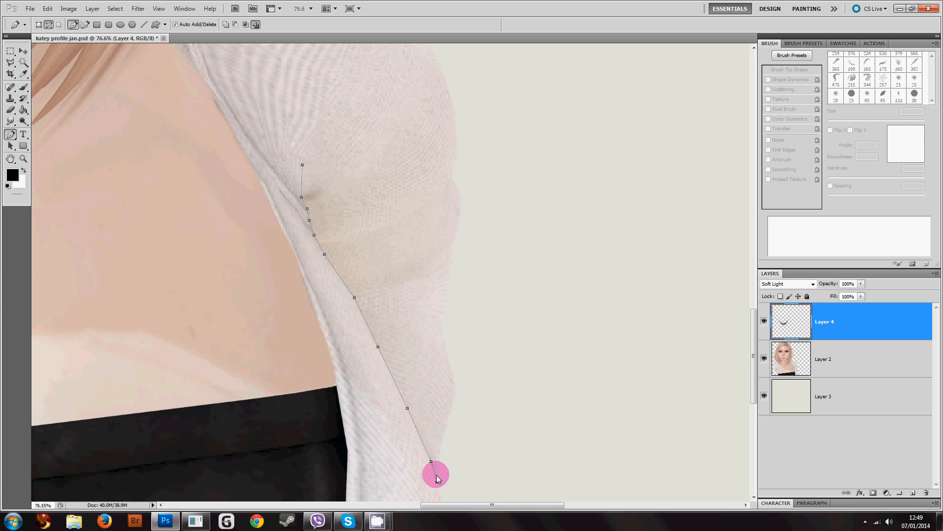
- Carry the path up the sleeve's outer edge and across its upper part, closing it at the starting point
{"action": "left_click", "coordinate": [440, 449]}
{"action": "left_click", "coordinate": [450, 410]}
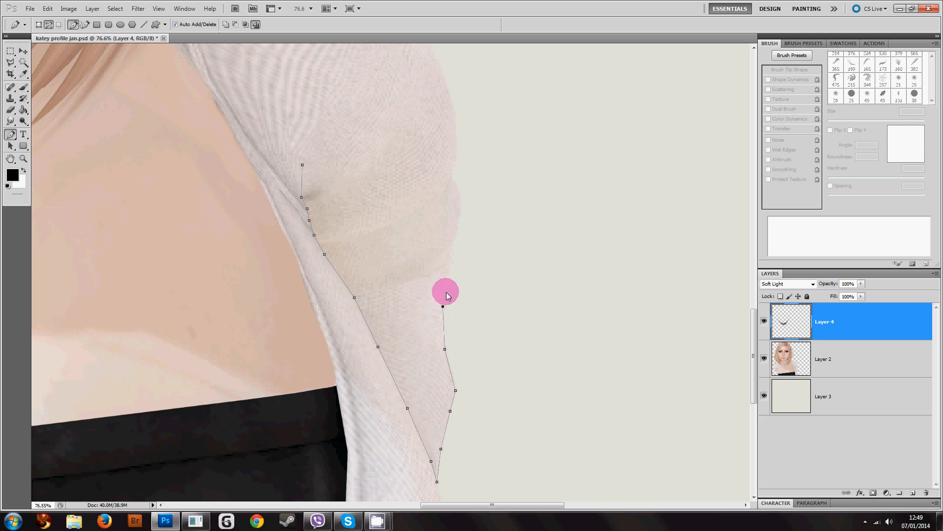
{"action": "left_click", "coordinate": [458, 242]}
{"action": "left_click", "coordinate": [448, 190]}
{"action": "left_click", "coordinate": [356, 100]}
{"action": "left_click", "coordinate": [302, 164]}
- Convert the closed sleeve path into a selection
{"action": "right_click", "coordinate": [370, 217]}
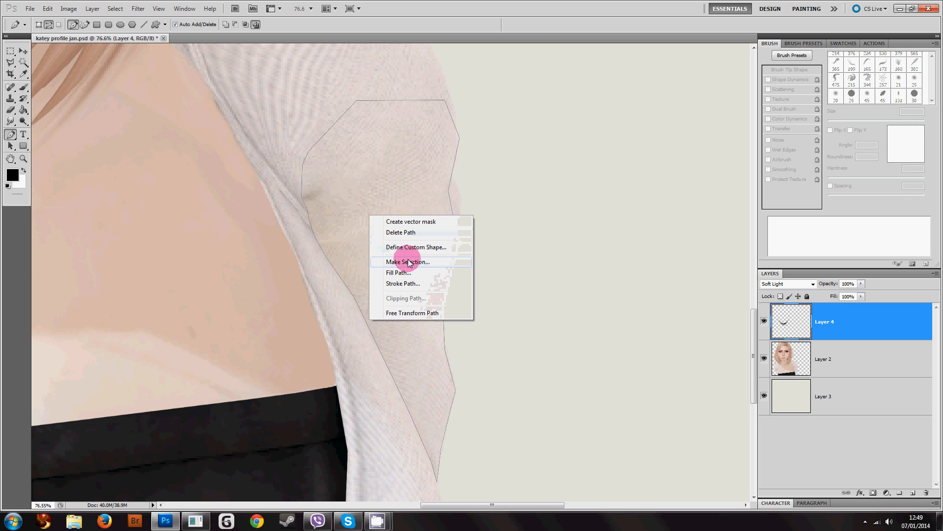
{"action": "left_click", "coordinate": [409, 262]}
{"action": "left_click", "coordinate": [517, 153]}
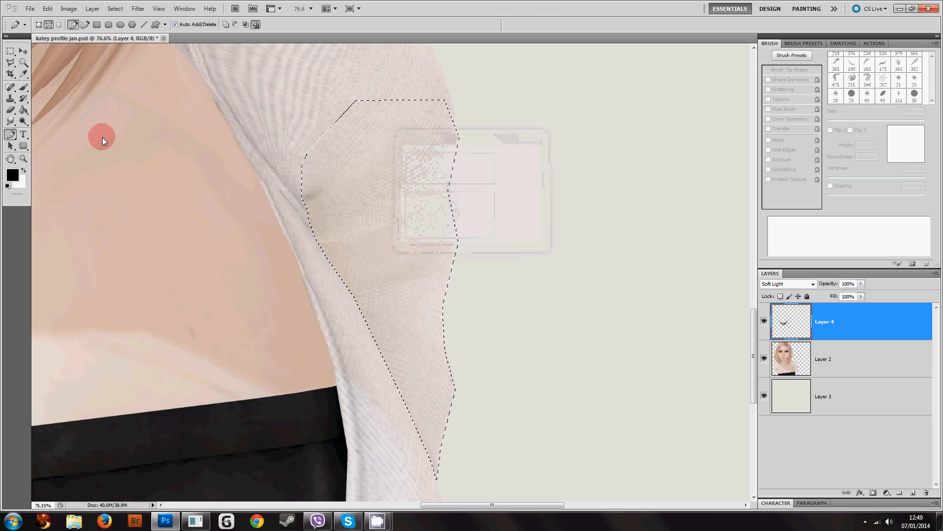
- Paint soft black shading along the sleeve's inner fold edge with a 363 px brush, and clear the selection
{"action": "left_click", "coordinate": [24, 90]}
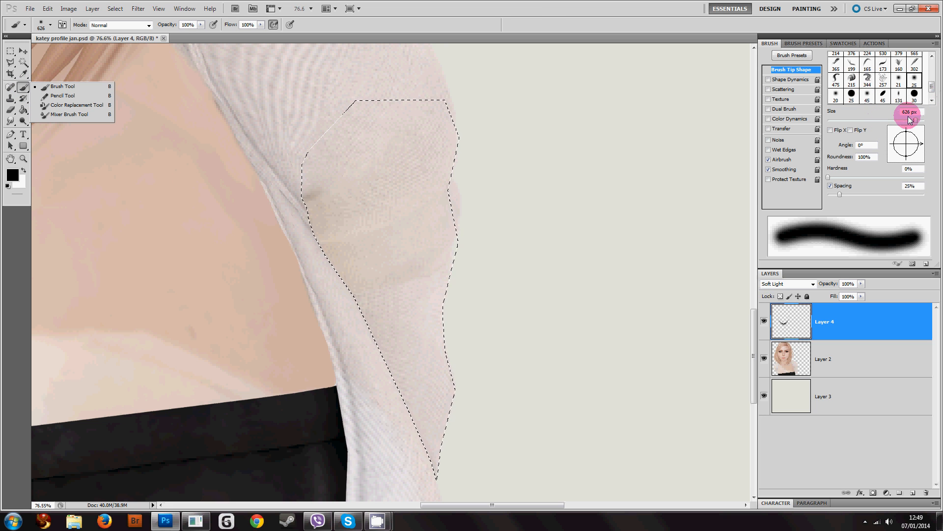
{"action": "left_click_drag", "start_coordinate": [910, 119], "coordinate": [908, 120]}
{"action": "mouse_move", "coordinate": [215, 264]}
{"action": "left_mouse_down"}
{"action": "mouse_move", "coordinate": [252, 251]}
{"action": "mouse_move", "coordinate": [254, 232]}
{"action": "mouse_move", "coordinate": [336, 367]}
{"action": "mouse_move", "coordinate": [361, 433]}
{"action": "mouse_move", "coordinate": [281, 269]}
{"action": "mouse_move", "coordinate": [289, 345]}
{"action": "mouse_move", "coordinate": [329, 349]}
{"action": "left_mouse_up"}
{"action": "key", "text": "ctrl+d"}
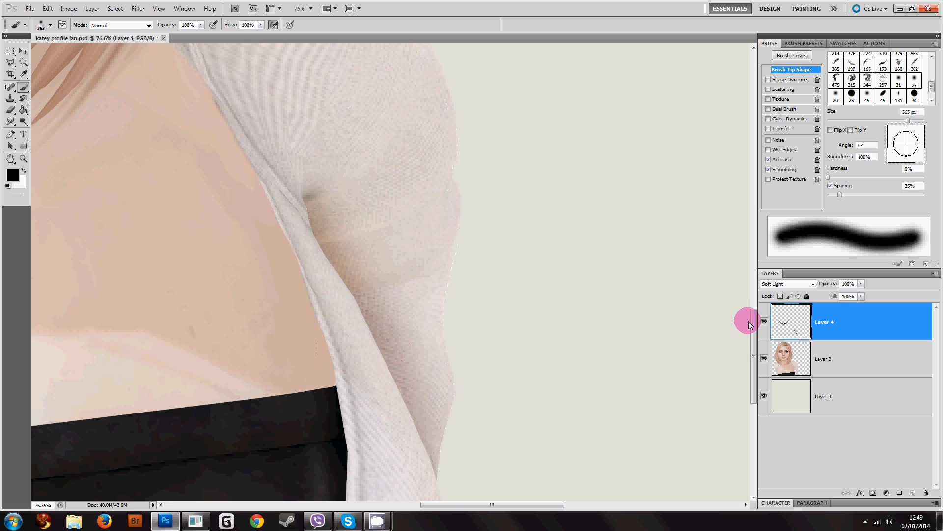
- Smudge the shading outward along the right-hand sleeve's creases with a 77 px Smudge tool at 64% strength
{"action": "left_click", "coordinate": [11, 123]}
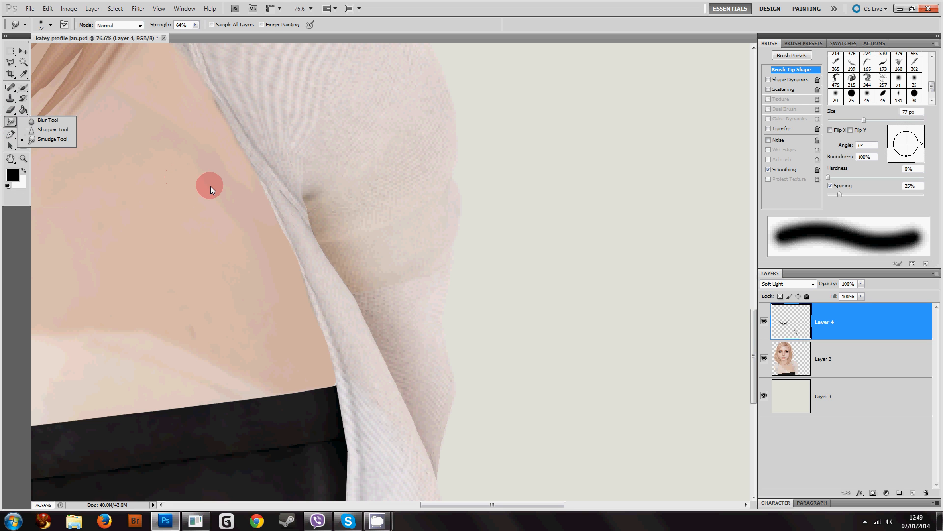
{"action": "scroll", "coordinate": [313, 194], "scroll_direction": "up", "scroll_amount": 5}
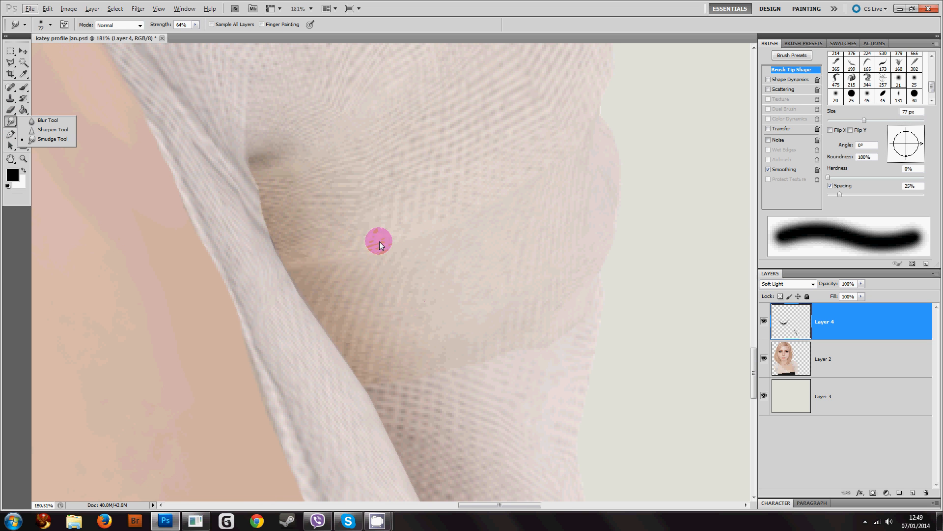
{"action": "mouse_move", "coordinate": [402, 235]}
{"action": "left_mouse_down"}
{"action": "mouse_move", "coordinate": [469, 216]}
{"action": "mouse_move", "coordinate": [517, 183]}
{"action": "mouse_move", "coordinate": [454, 221]}
{"action": "mouse_move", "coordinate": [539, 171]}
{"action": "left_mouse_up"}
{"action": "left_click_drag", "start_coordinate": [388, 410], "coordinate": [409, 397]}
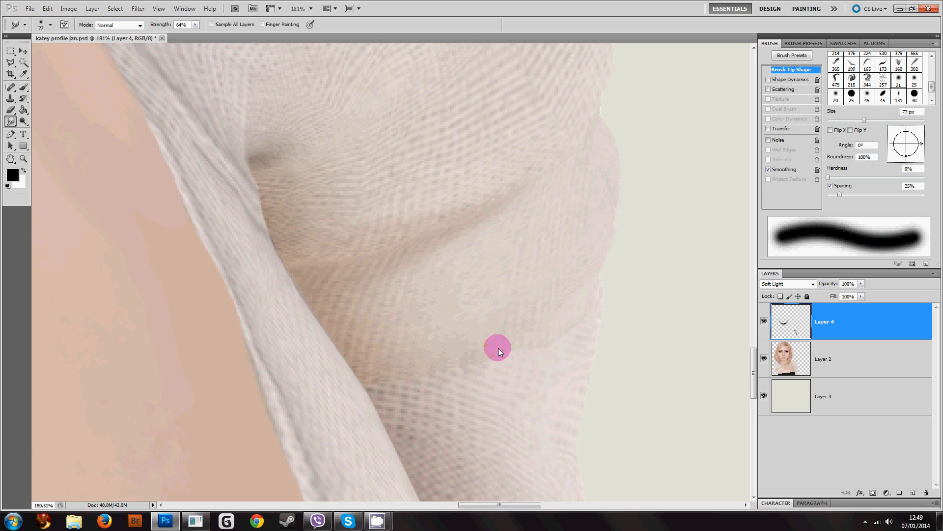
{"action": "mouse_move", "coordinate": [511, 358]}
{"action": "left_mouse_down"}
{"action": "mouse_move", "coordinate": [547, 328]}
{"action": "mouse_move", "coordinate": [515, 342]}
{"action": "mouse_move", "coordinate": [571, 312]}
{"action": "mouse_move", "coordinate": [489, 321]}
{"action": "left_mouse_up"}
{"action": "scroll", "coordinate": [329, 234], "scroll_direction": "up", "scroll_amount": 1}
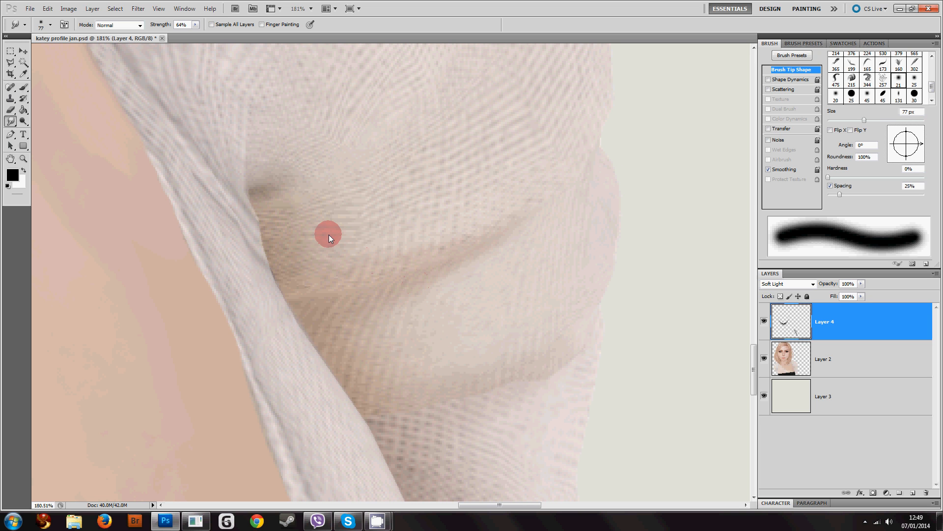
{"action": "left_click_drag", "start_coordinate": [309, 210], "coordinate": [390, 142]}
{"action": "scroll", "coordinate": [415, 88], "scroll_direction": "down", "scroll_amount": 8}
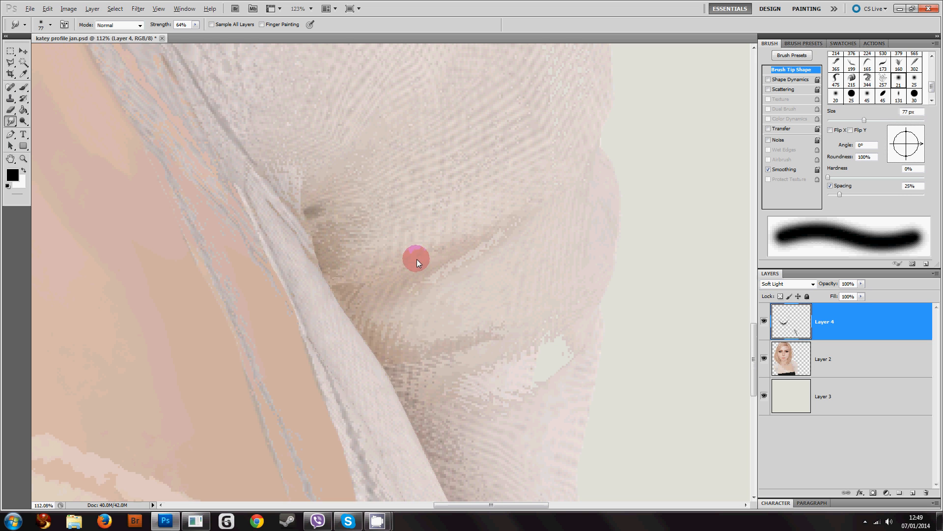
{"action": "scroll", "coordinate": [359, 399], "scroll_direction": "down", "scroll_amount": 1}
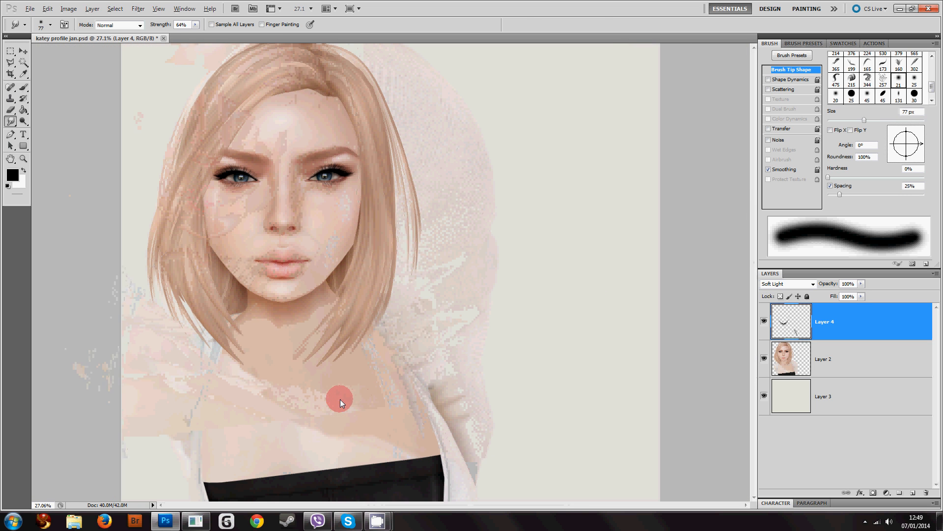
- Compare the portrait with and without the shadow layer, and inspect the shaded sleeve, neck and hair up close
{"action": "left_click", "coordinate": [763, 322]}
{"action": "left_click", "coordinate": [763, 321]}
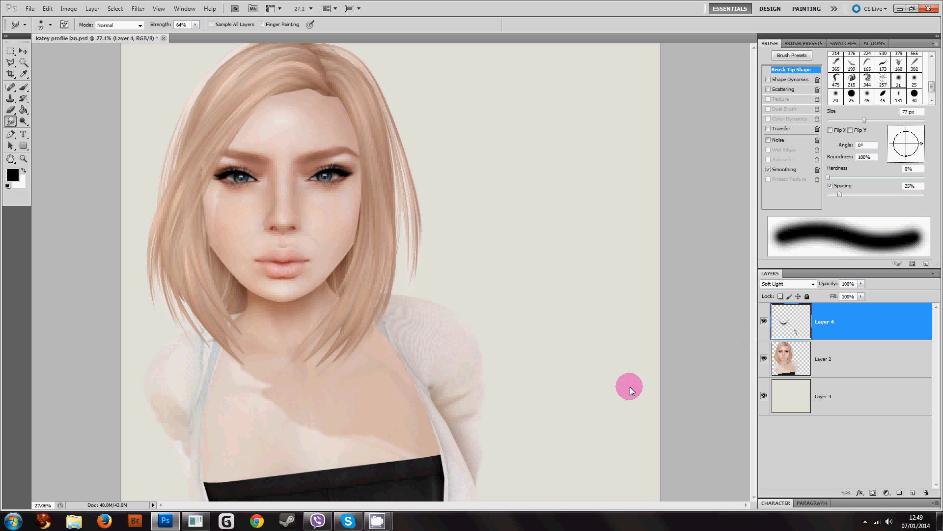
{"action": "scroll", "coordinate": [517, 419], "scroll_direction": "up", "scroll_amount": 2}
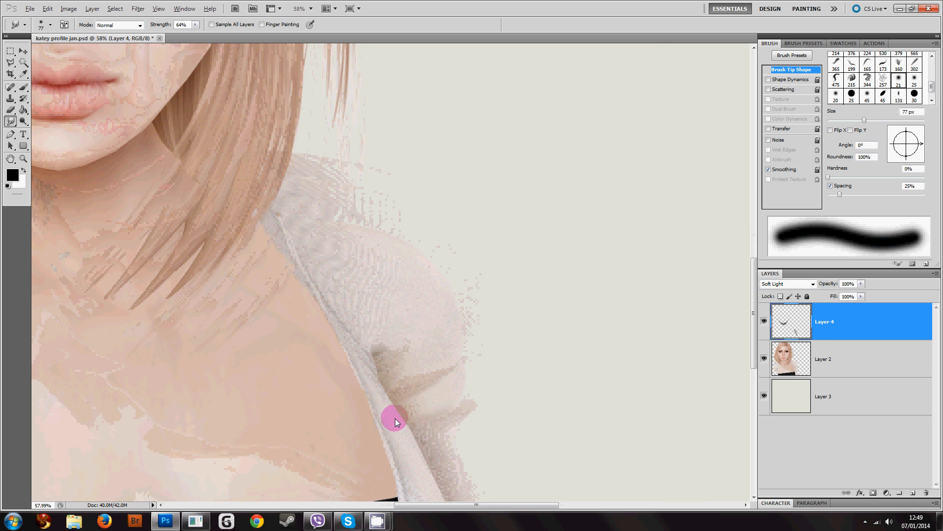
{"action": "scroll", "coordinate": [395, 418], "scroll_direction": "up", "scroll_amount": 3}
{"action": "scroll", "coordinate": [395, 418], "scroll_direction": "down", "scroll_amount": 2}
{"action": "scroll", "coordinate": [562, 387], "scroll_direction": "up", "scroll_amount": 4}
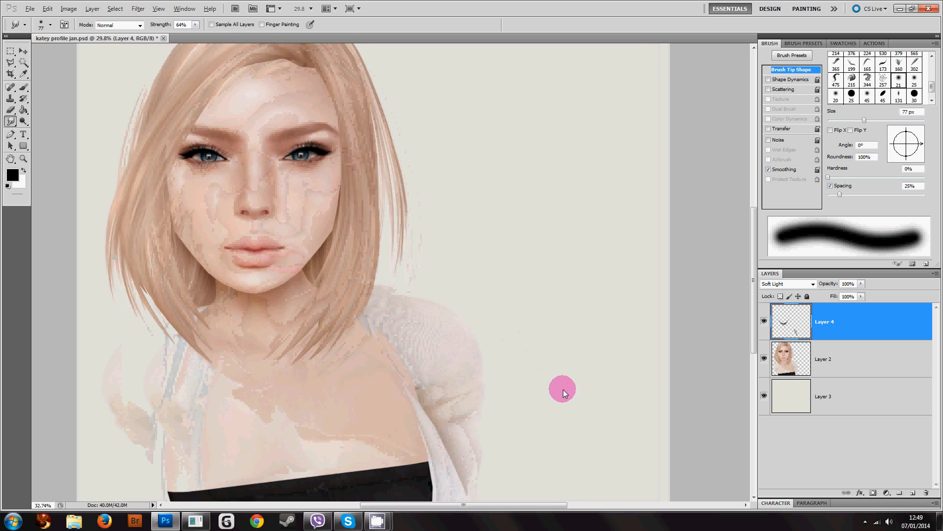
{"action": "scroll", "coordinate": [460, 430], "scroll_direction": "down", "scroll_amount": 3}
{"action": "mouse_move", "coordinate": [329, 379]}
{"action": "left_mouse_down"}
{"action": "mouse_move", "coordinate": [267, 303]}
{"action": "mouse_move", "coordinate": [275, 232]}
{"action": "left_mouse_up"}
{"action": "scroll", "coordinate": [320, 314], "scroll_direction": "up", "scroll_amount": 7}
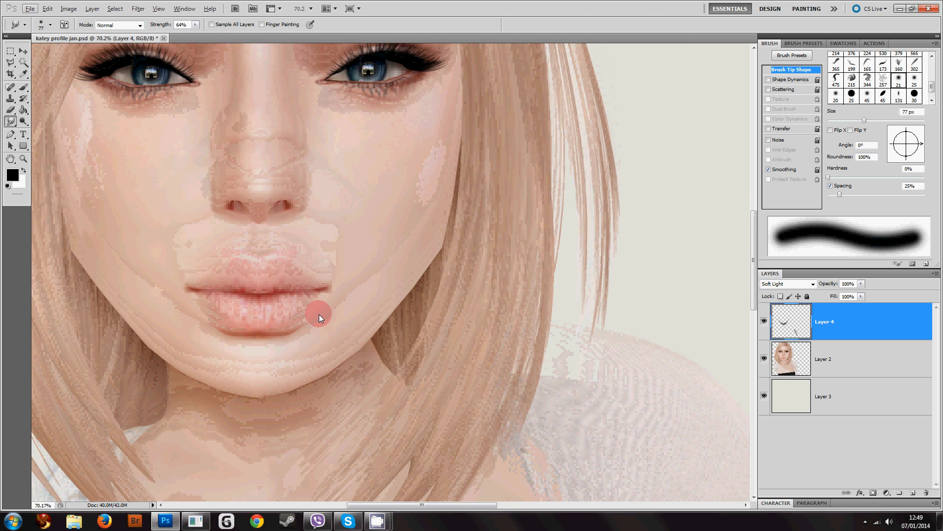
- Add a new layer above the shadow layer and set its blend mode to Soft Light
{"action": "left_click", "coordinate": [11, 133]}
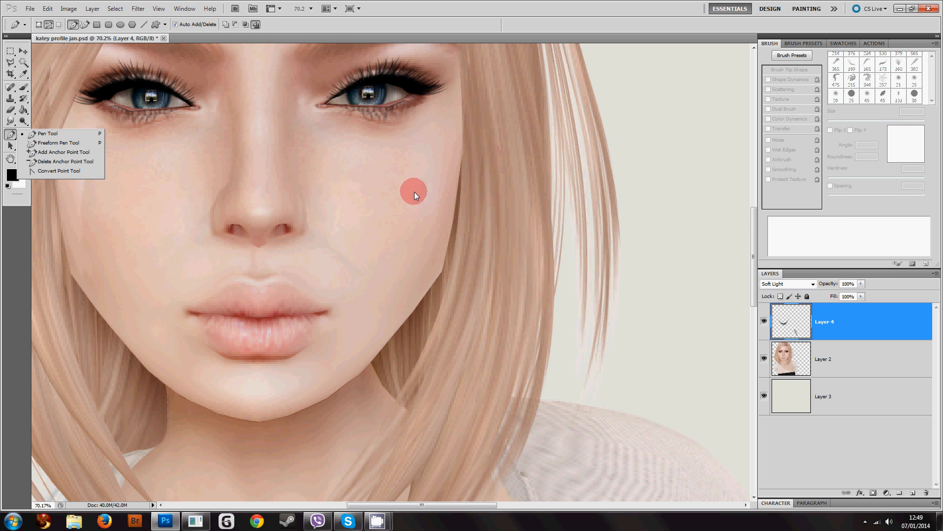
{"action": "scroll", "coordinate": [304, 332], "scroll_direction": "up", "scroll_amount": 2}
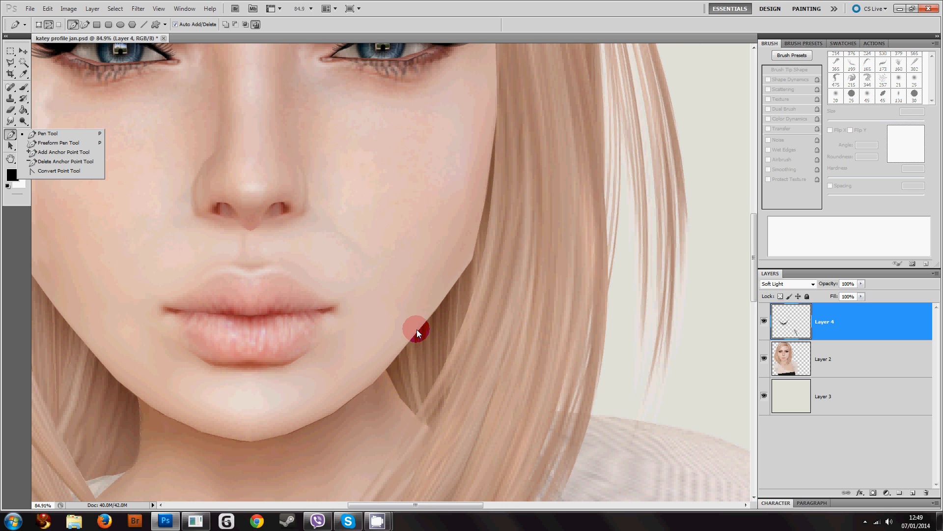
{"action": "left_click", "coordinate": [913, 493]}
{"action": "left_click", "coordinate": [809, 285]}
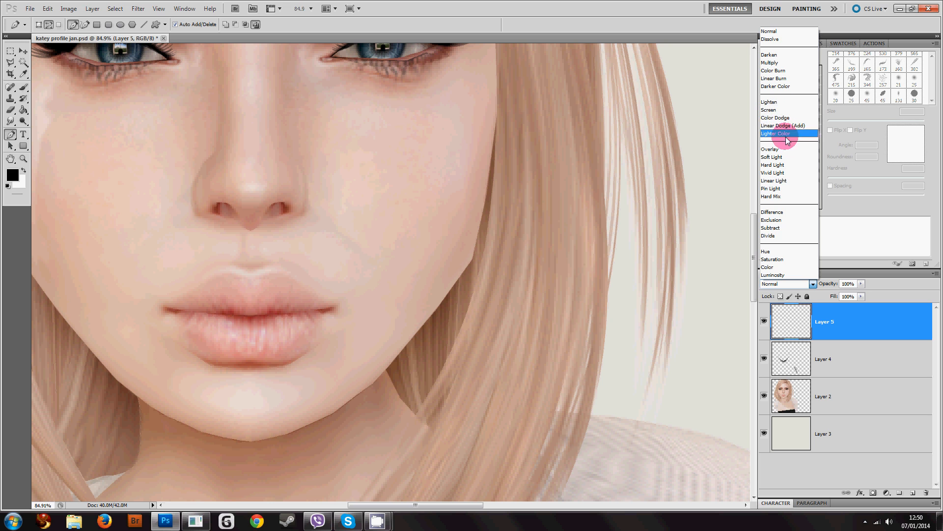
{"action": "left_click", "coordinate": [779, 157]}
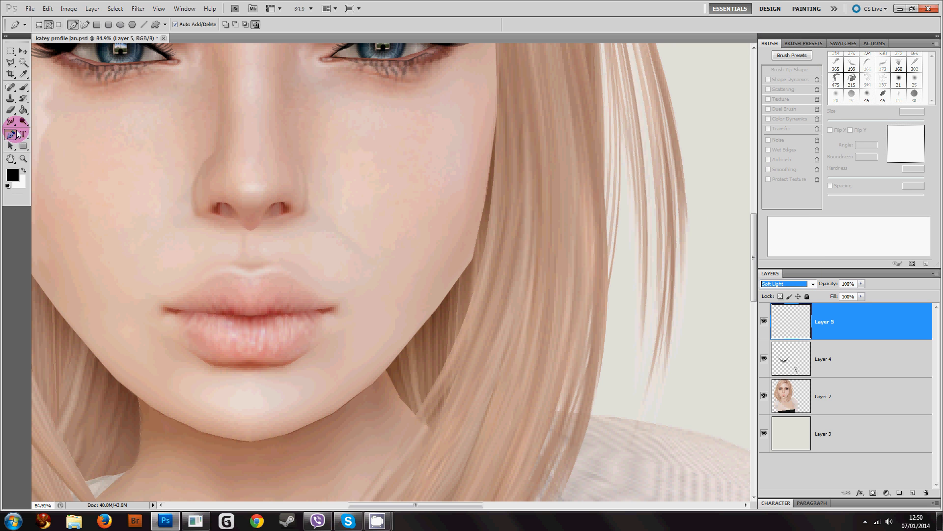
- Reduce the soft brush to 5 px, trying it on the cheek, and switch the foreground colour to white
{"action": "left_click", "coordinate": [24, 87]}
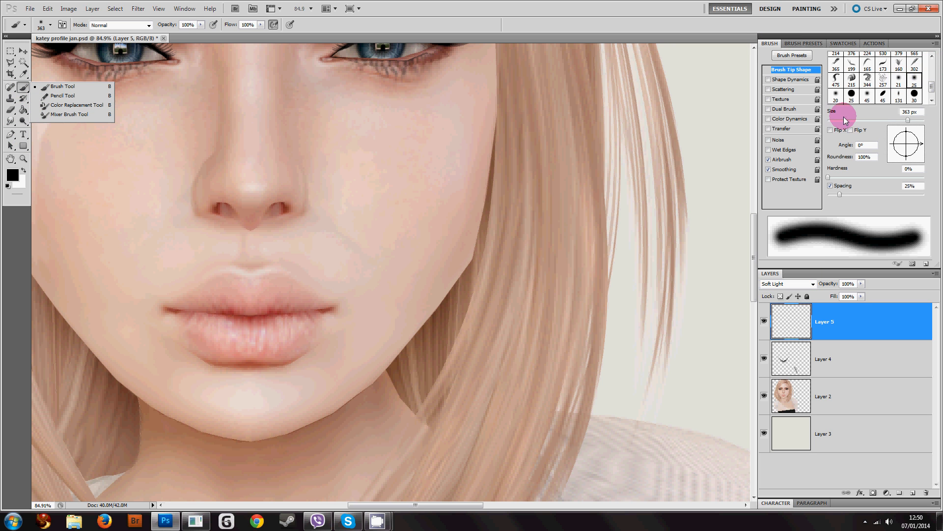
{"action": "left_click_drag", "start_coordinate": [845, 120], "coordinate": [831, 124]}
{"action": "left_click", "coordinate": [425, 205]}
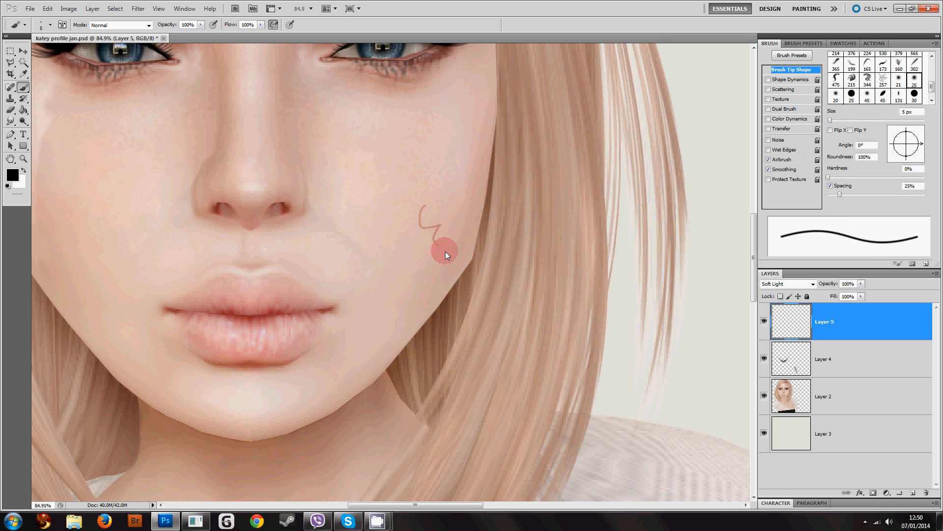
{"action": "left_click_drag", "start_coordinate": [445, 252], "coordinate": [445, 253]}
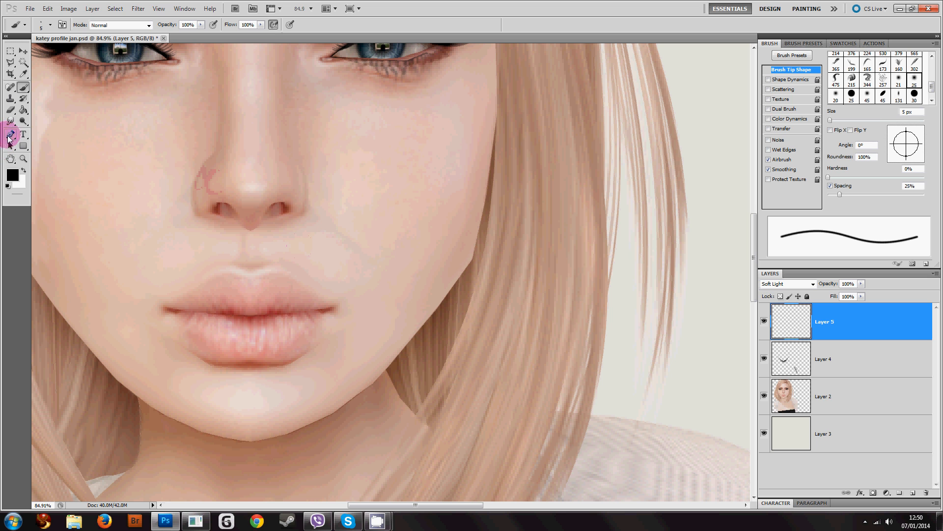
{"action": "left_click", "coordinate": [23, 170]}
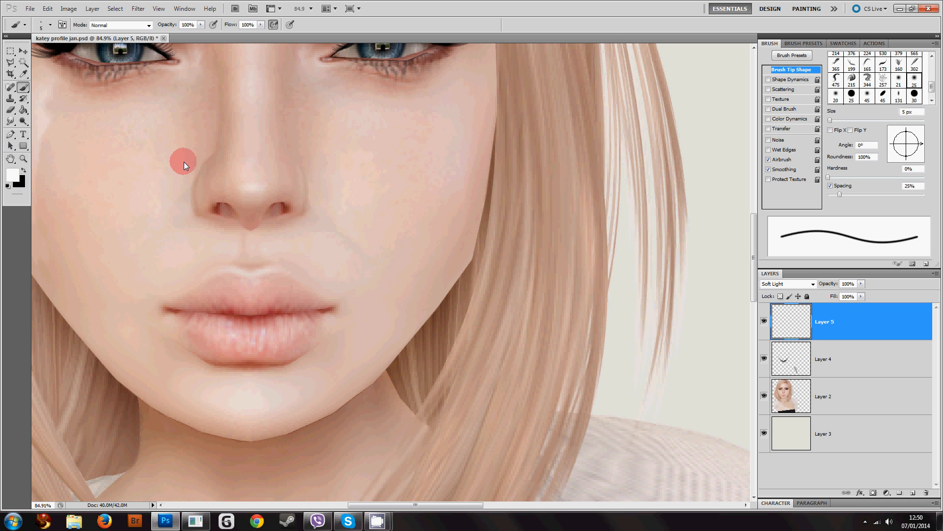
- Start a pen path at the right-hand cheek's outer edge and follow the face edge down to the jaw corner
{"action": "left_click", "coordinate": [11, 134]}
{"action": "scroll", "coordinate": [481, 210], "scroll_direction": "up", "scroll_amount": 2}
{"action": "scroll", "coordinate": [481, 210], "scroll_direction": "up", "scroll_amount": 2}
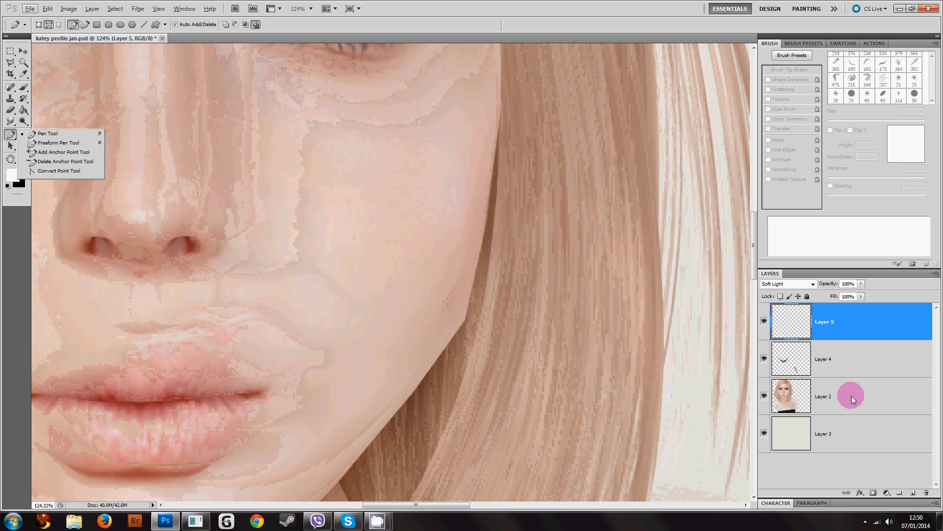
{"action": "left_click", "coordinate": [500, 110]}
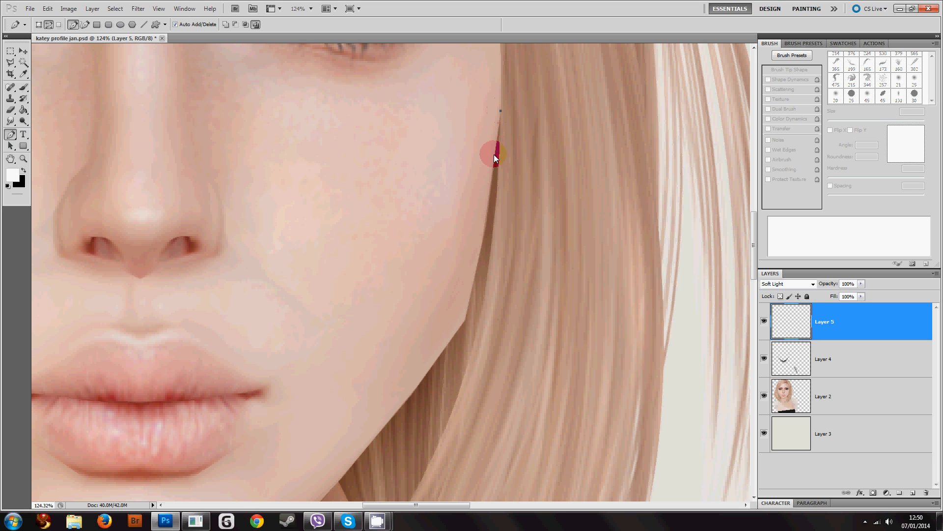
{"action": "left_click", "coordinate": [488, 199]}
{"action": "left_click_drag", "start_coordinate": [478, 263], "coordinate": [467, 322]}
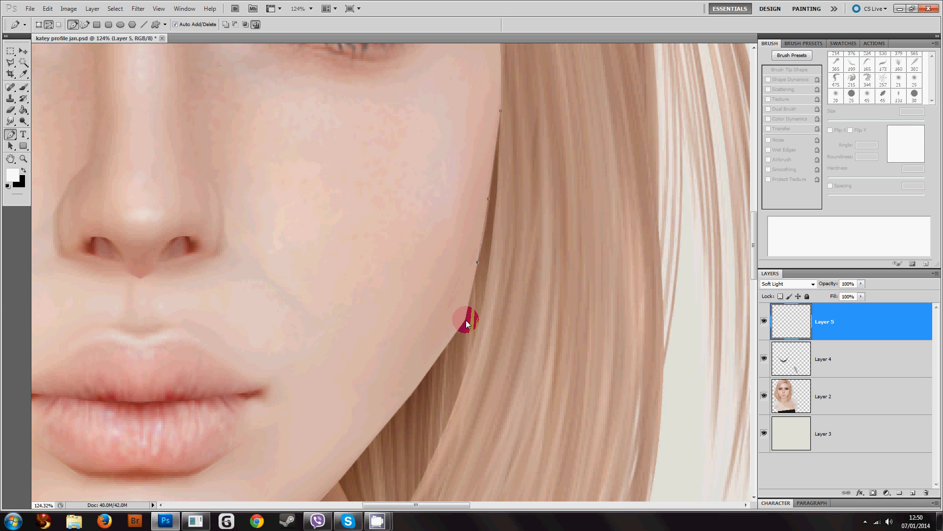
- Continue the pen path along the right-hand jawline down to the lowest point of the chin
{"action": "scroll", "coordinate": [416, 355], "scroll_direction": "down", "scroll_amount": 5}
{"action": "left_click", "coordinate": [413, 263]}
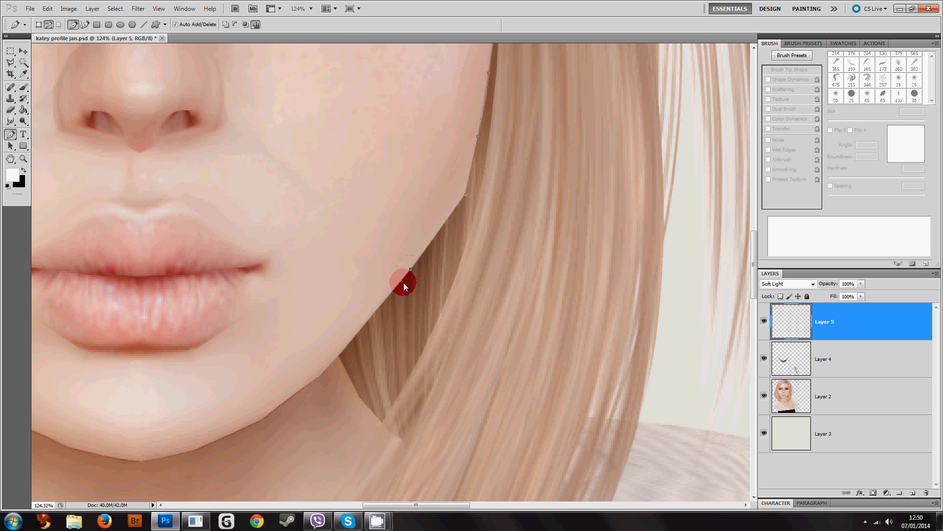
{"action": "left_click", "coordinate": [334, 364]}
{"action": "left_click", "coordinate": [319, 375]}
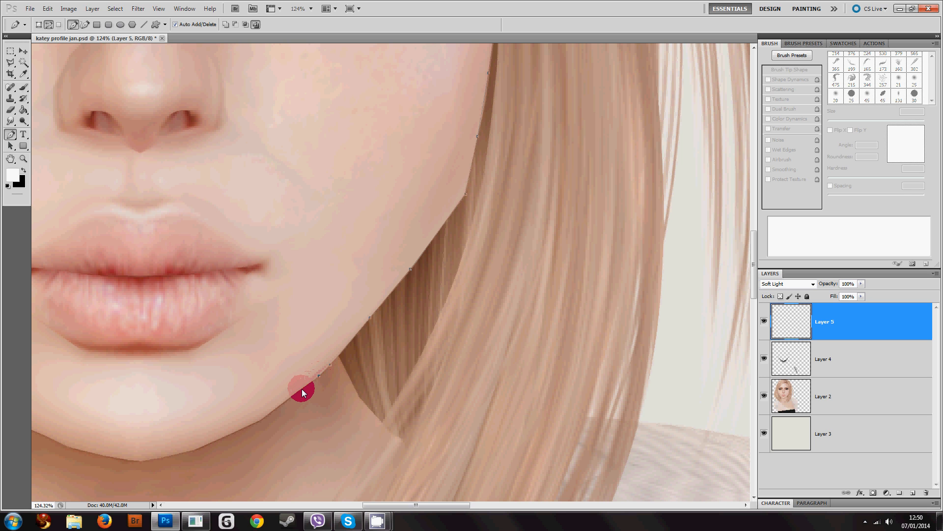
{"action": "left_click", "coordinate": [293, 395]}
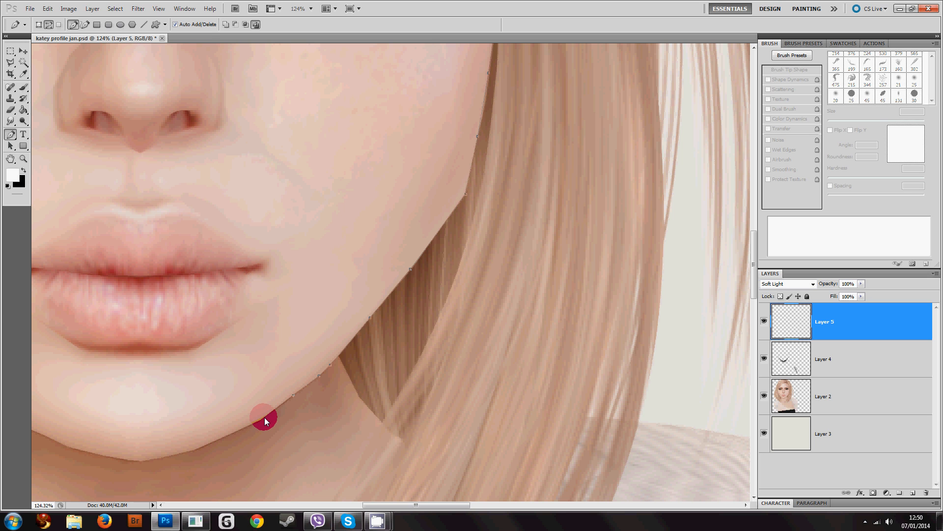
{"action": "left_click", "coordinate": [240, 431]}
{"action": "left_click", "coordinate": [201, 448]}
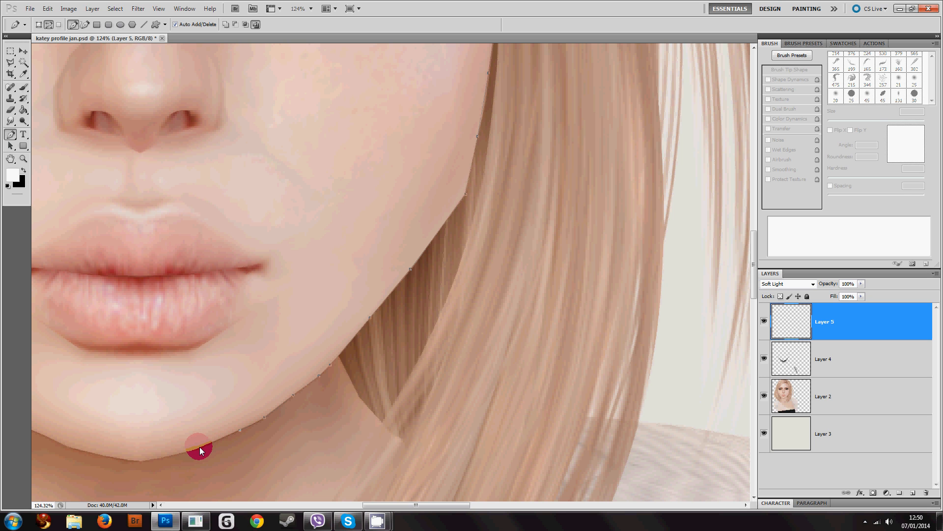
{"action": "left_click", "coordinate": [177, 457]}
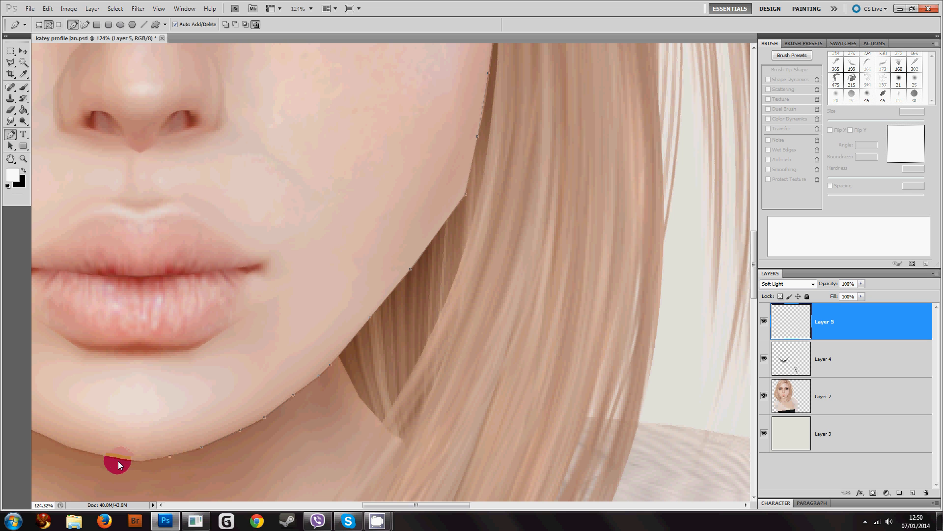
{"action": "left_click", "coordinate": [137, 462]}
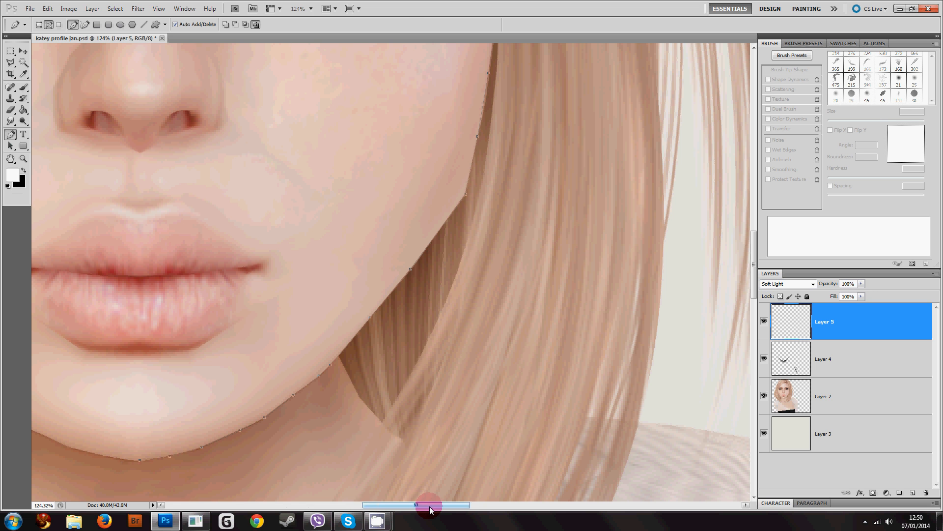
- Extend the path from the chin up the left-hand jawline to the hair, correcting misplaced anchor points
{"action": "left_click_drag", "start_coordinate": [433, 505], "coordinate": [379, 505]}
{"action": "left_click", "coordinate": [455, 457]}
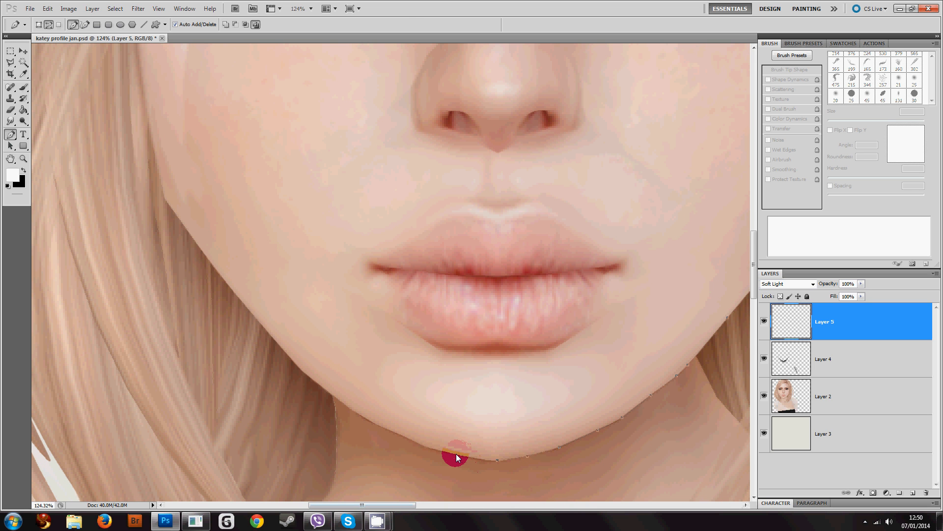
{"action": "left_click", "coordinate": [420, 445]}
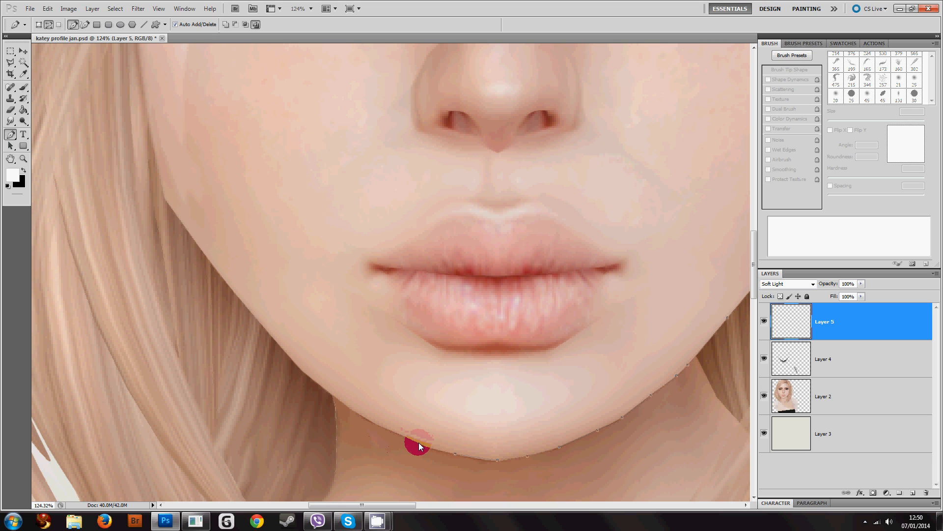
{"action": "left_click", "coordinate": [368, 423]}
{"action": "left_click", "coordinate": [427, 448]}
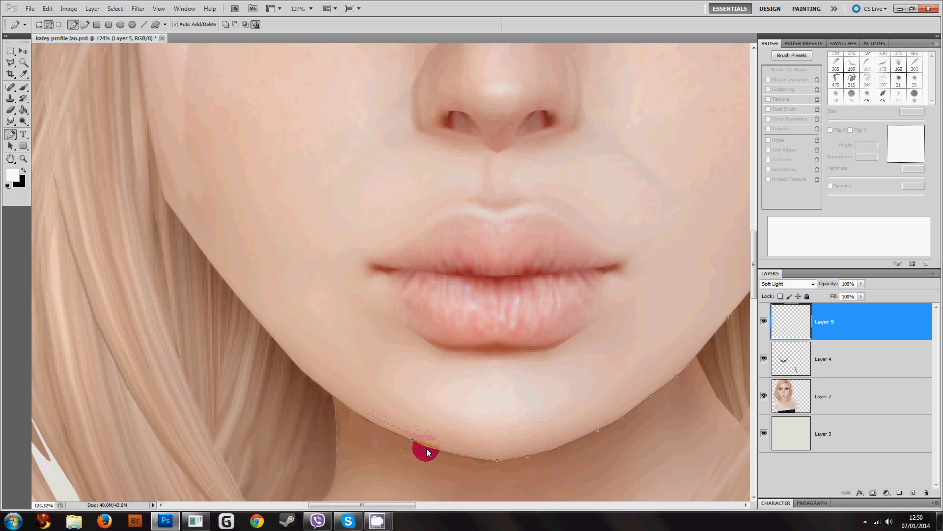
{"action": "left_click", "coordinate": [432, 452]}
{"action": "left_click", "coordinate": [405, 443]}
{"action": "left_click", "coordinate": [353, 420]}
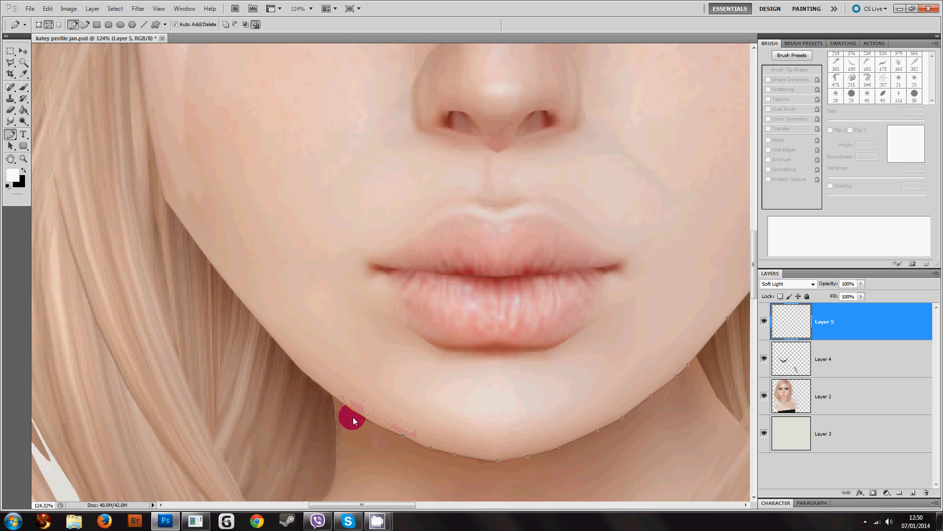
{"action": "left_click", "coordinate": [307, 378]}
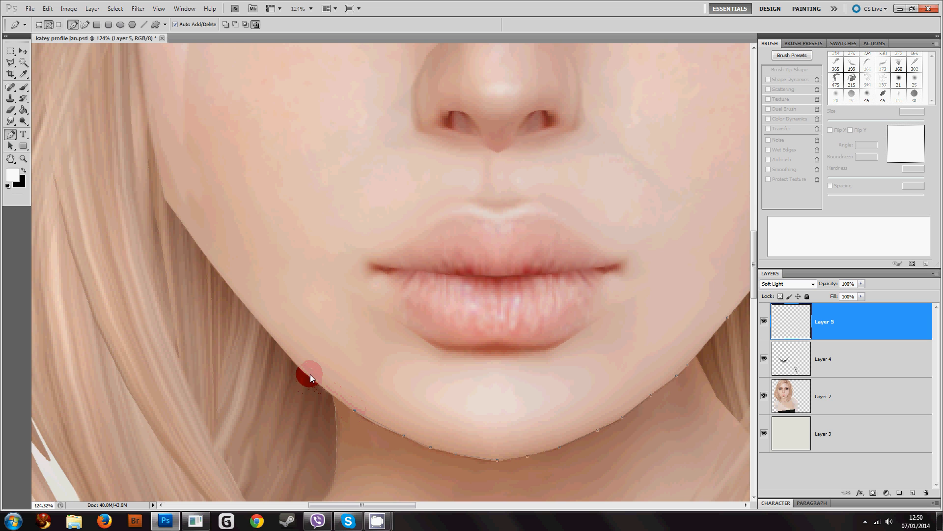
- Stroke the jawline path with the Brush, keeping Simulate Pressure on
{"action": "scroll", "coordinate": [500, 353], "scroll_direction": "down", "scroll_amount": 6}
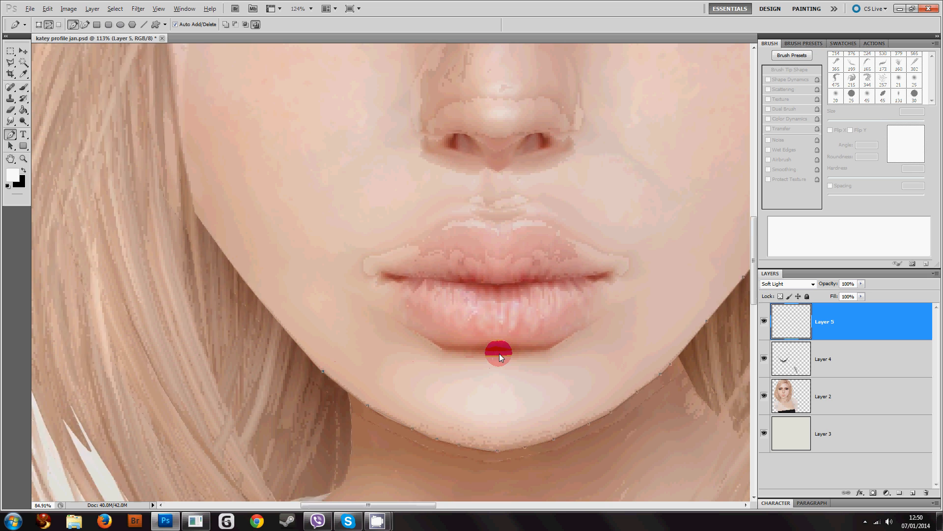
{"action": "scroll", "coordinate": [688, 313], "scroll_direction": "up", "scroll_amount": 2}
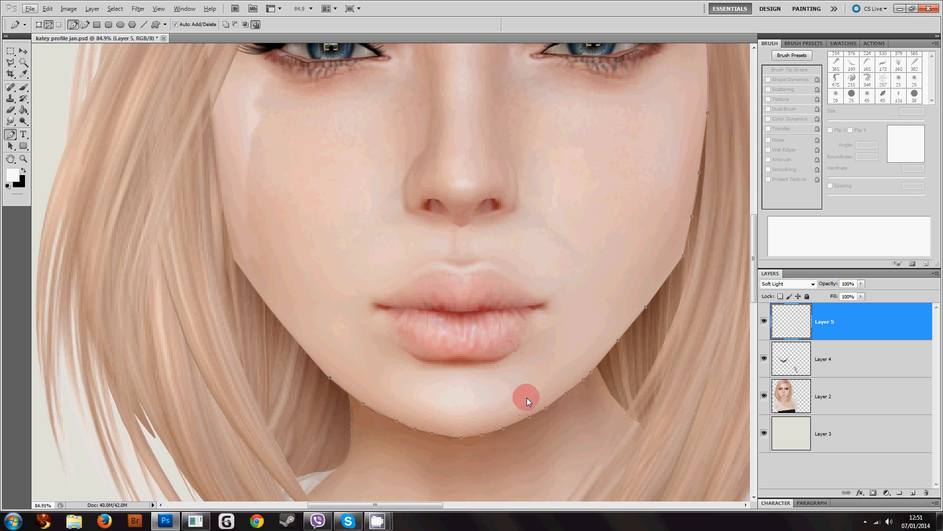
{"action": "right_click", "coordinate": [550, 373]}
{"action": "left_click", "coordinate": [596, 441]}
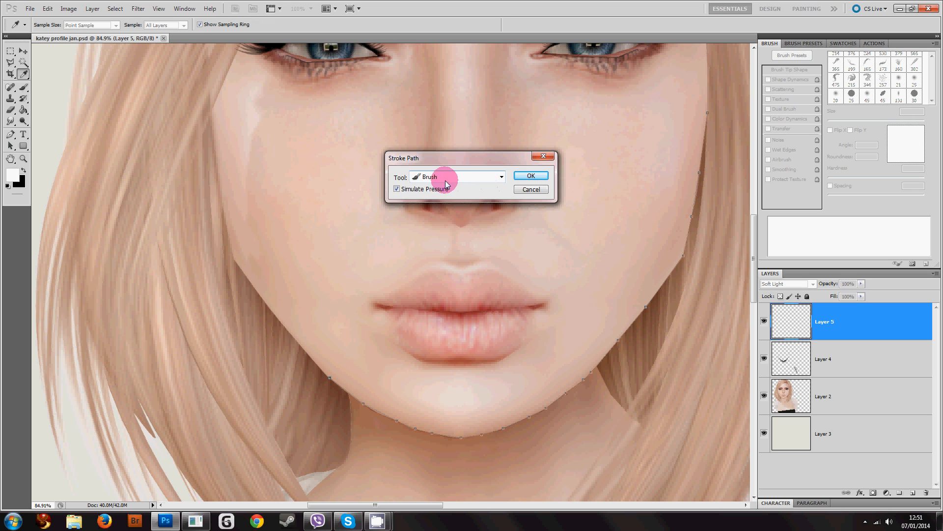
{"action": "left_click", "coordinate": [528, 175]}
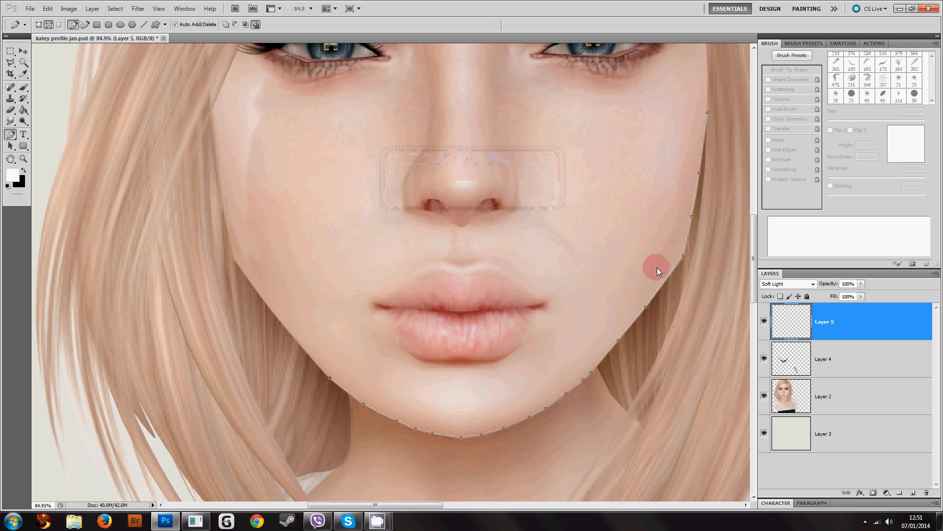
- Convert the stroked jawline path into a selection, deselect it, and inspect the white line around the face
{"action": "right_click", "coordinate": [566, 352]}
{"action": "left_click", "coordinate": [623, 399]}
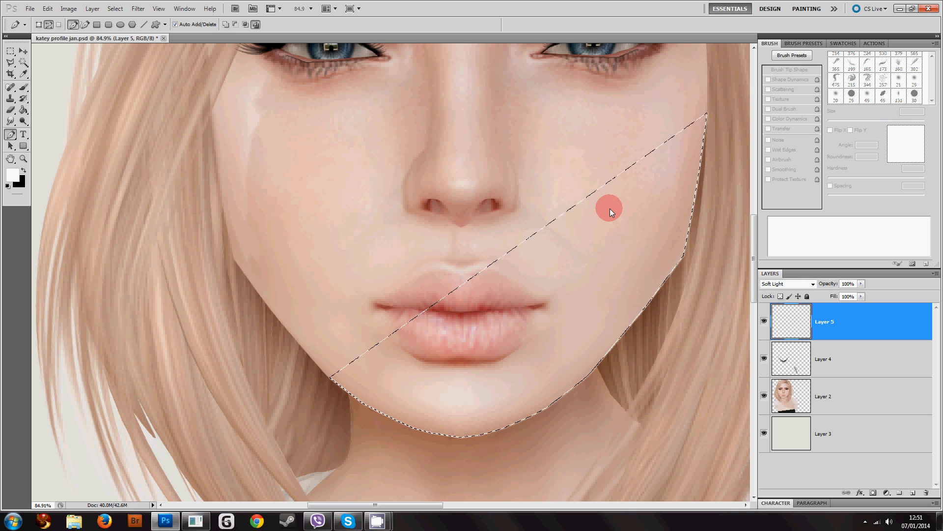
{"action": "key", "text": "ctrl+d"}
{"action": "scroll", "coordinate": [656, 378], "scroll_direction": "up", "scroll_amount": 3}
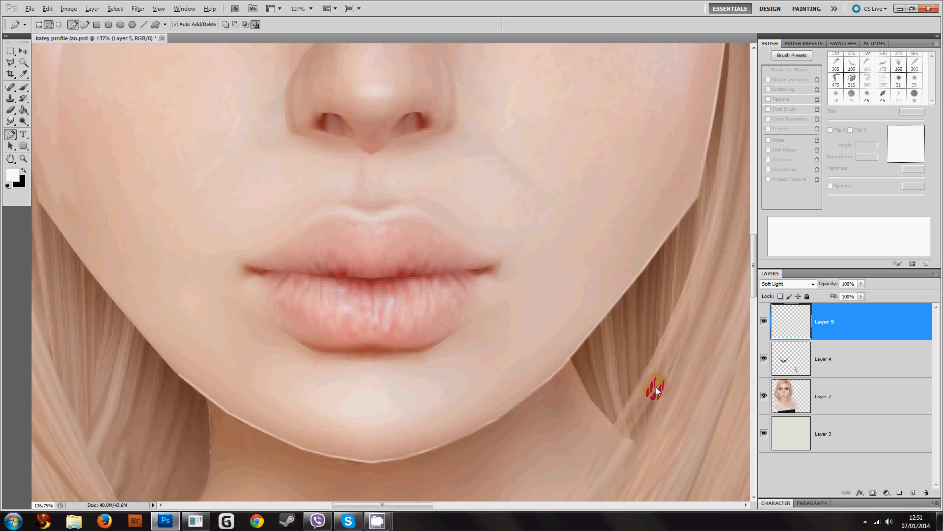
{"action": "scroll", "coordinate": [547, 421], "scroll_direction": "down", "scroll_amount": 3}
{"action": "scroll", "coordinate": [537, 401], "scroll_direction": "down", "scroll_amount": 5}
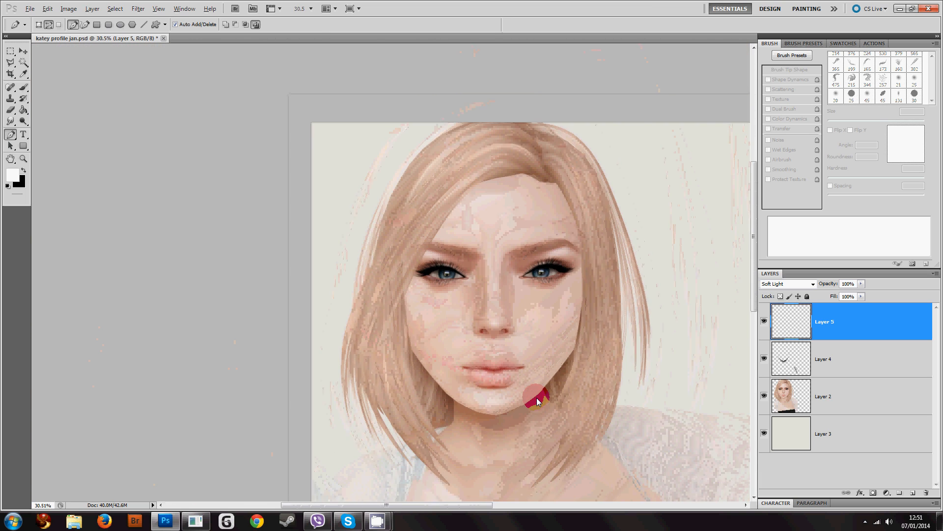
{"action": "scroll", "coordinate": [535, 393], "scroll_direction": "up", "scroll_amount": 2}
{"action": "scroll", "coordinate": [302, 222], "scroll_direction": "up", "scroll_amount": 3}
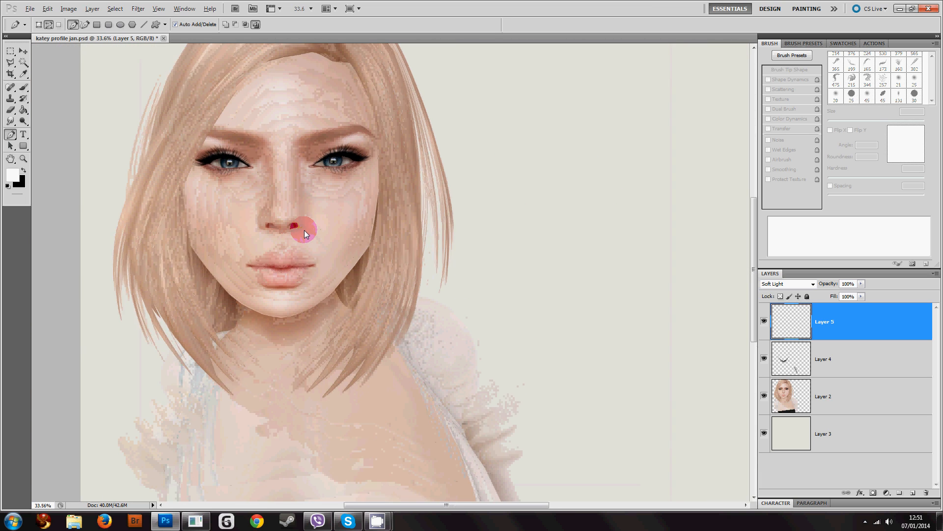
- Change the jawline highlight layer's blend mode to Screen
{"action": "left_click", "coordinate": [789, 283]}
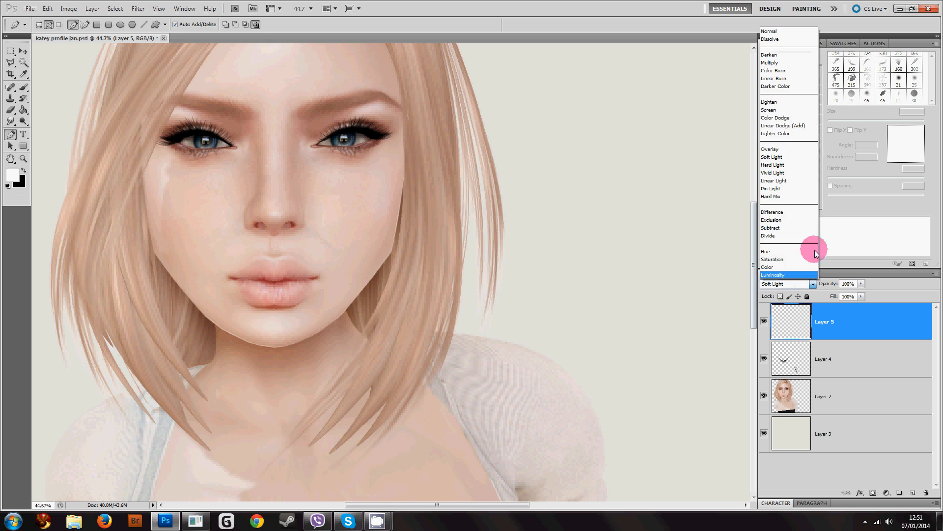
{"action": "left_click", "coordinate": [780, 110]}
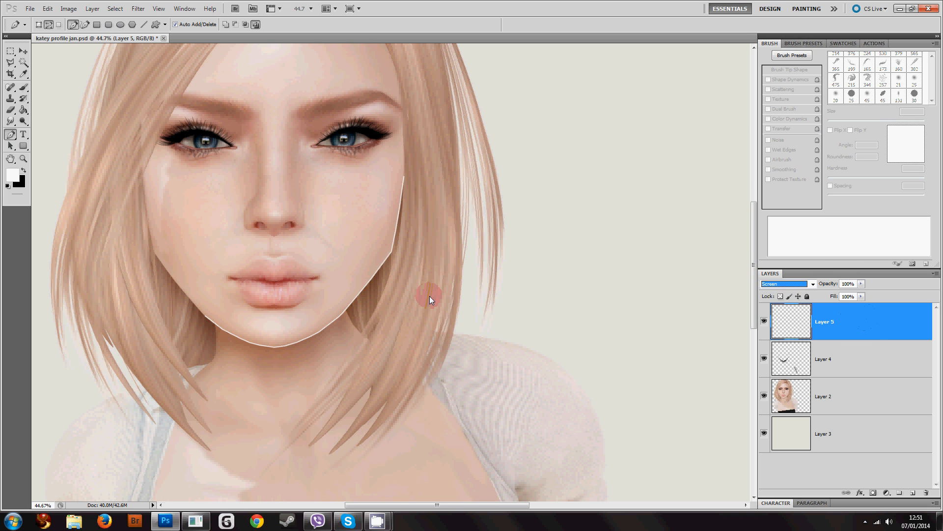
{"action": "left_click", "coordinate": [666, 324]}
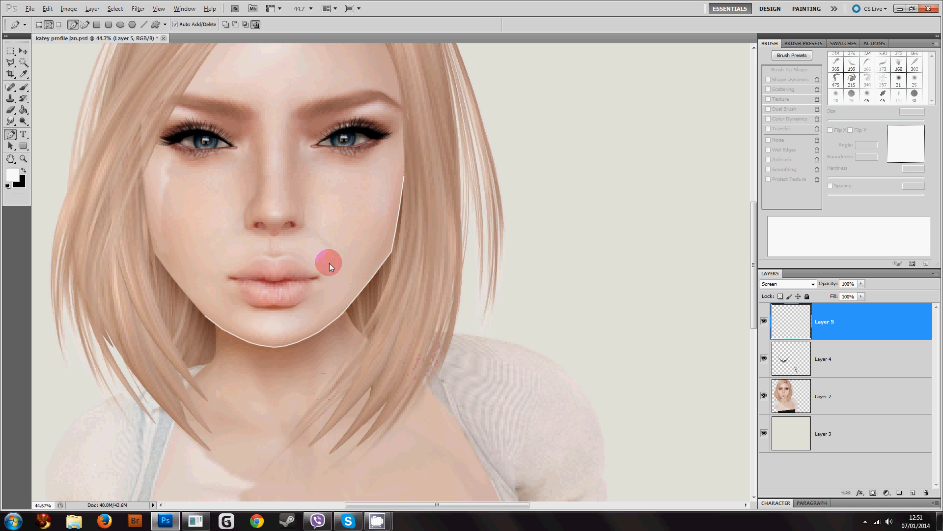
- Try softening the ends of the white jawline stroke with the Smudge tool and the Eraser
{"action": "scroll", "coordinate": [276, 264], "scroll_direction": "up", "scroll_amount": 4}
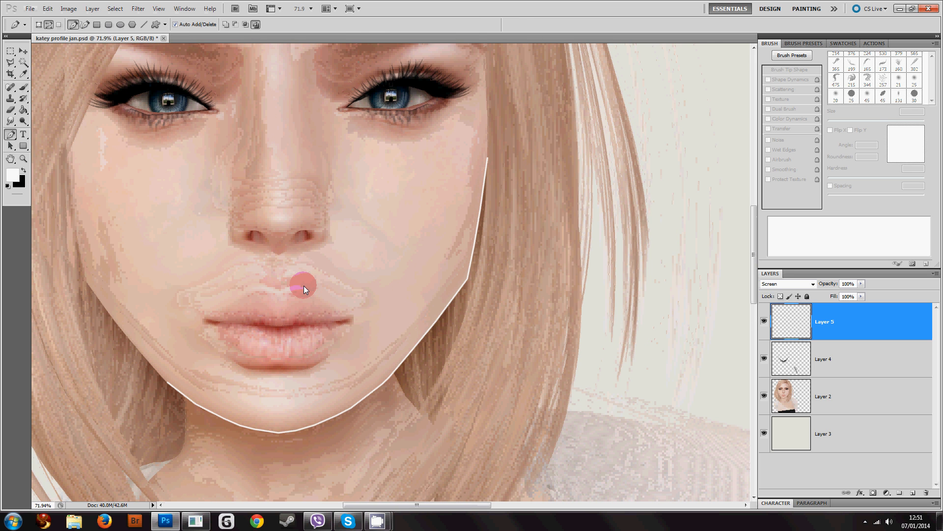
{"action": "left_click", "coordinate": [10, 121]}
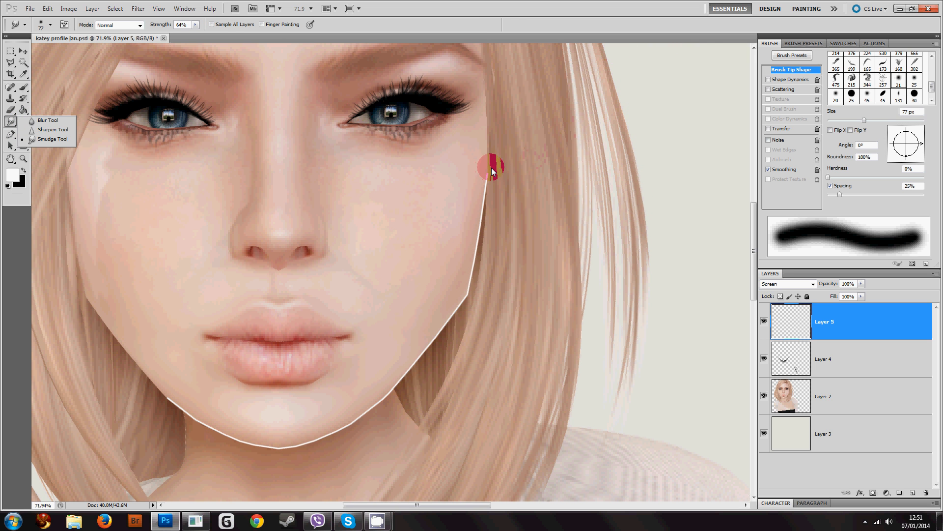
{"action": "mouse_move", "coordinate": [492, 170]}
{"action": "left_mouse_down"}
{"action": "mouse_move", "coordinate": [488, 131]}
{"action": "mouse_move", "coordinate": [492, 147]}
{"action": "left_mouse_up"}
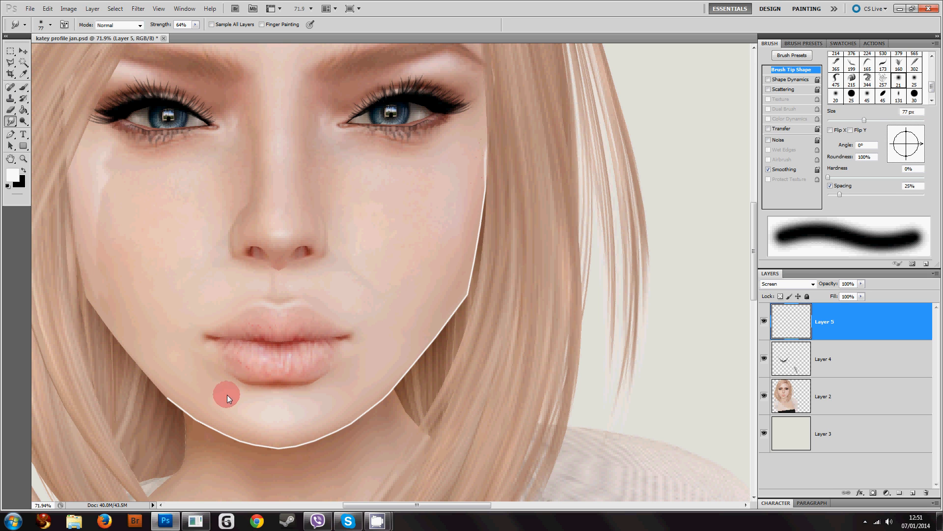
{"action": "mouse_move", "coordinate": [228, 398]}
{"action": "left_mouse_down"}
{"action": "mouse_move", "coordinate": [160, 393]}
{"action": "mouse_move", "coordinate": [140, 375]}
{"action": "mouse_move", "coordinate": [143, 362]}
{"action": "left_mouse_up"}
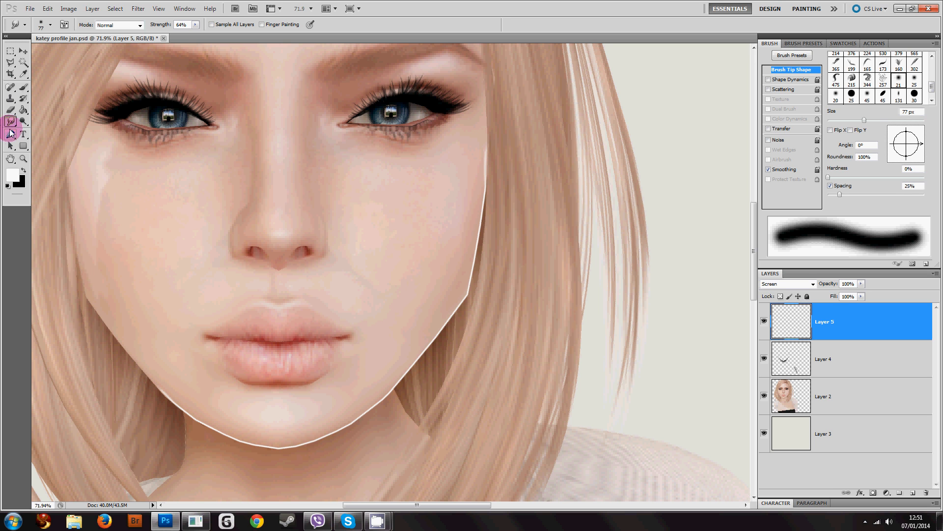
{"action": "left_click", "coordinate": [11, 111]}
{"action": "left_click", "coordinate": [472, 169]}
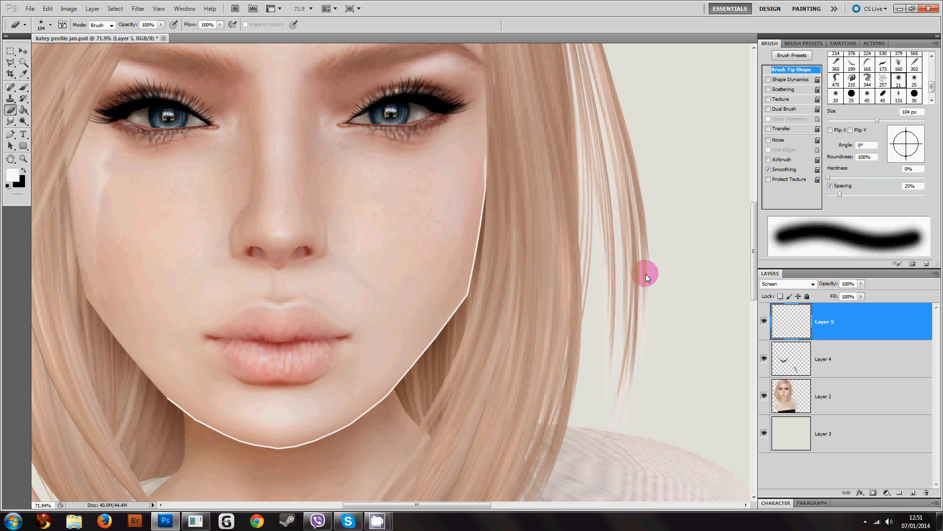
- Undo the erasing, smudging, Screen blend mode and white stroke, going back to the unstroked jawline path
{"action": "key", "text": "ctrl+z"}
{"action": "key", "text": "ctrl+shift+d"}
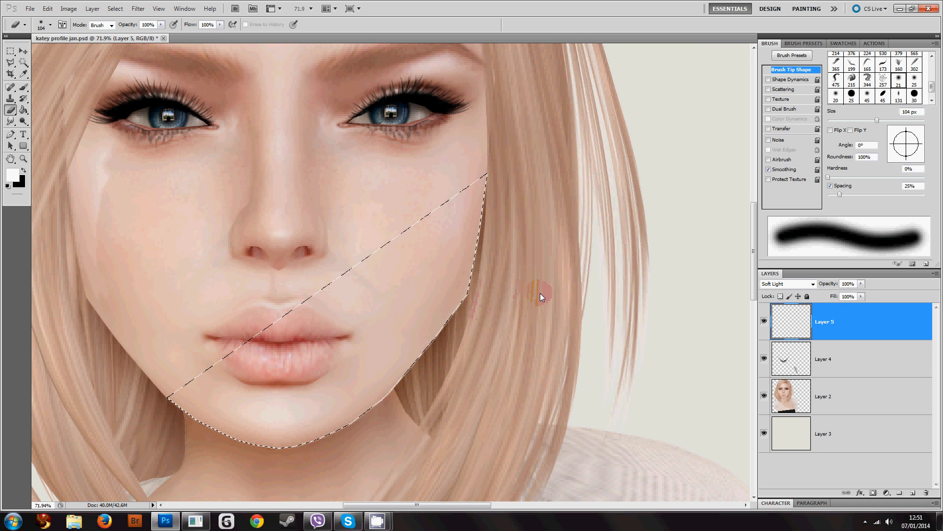
{"action": "key", "text": "ctrl+d"}
{"action": "left_click", "coordinate": [331, 336]}
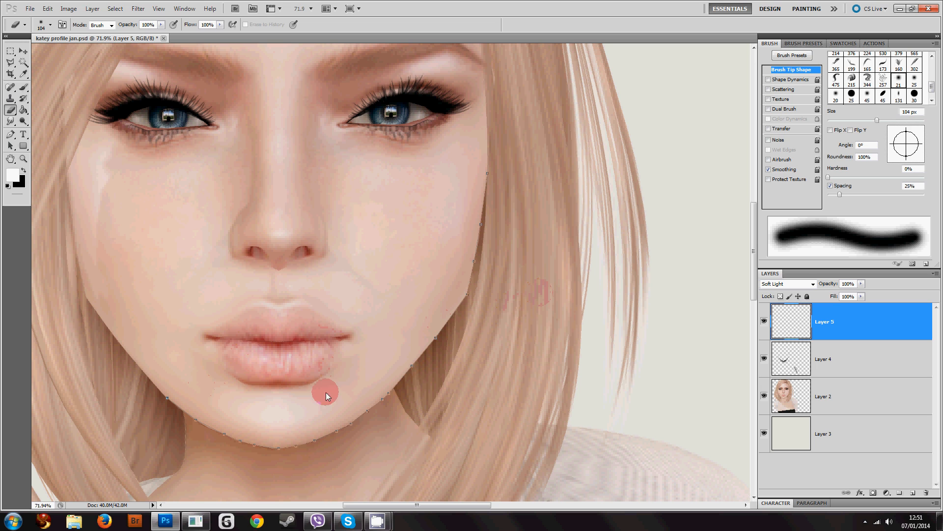
- Extend the pen path up the left-hand jawline and close it across the cheeks and nose at the right-hand cheek edge
{"action": "left_click", "coordinate": [10, 134]}
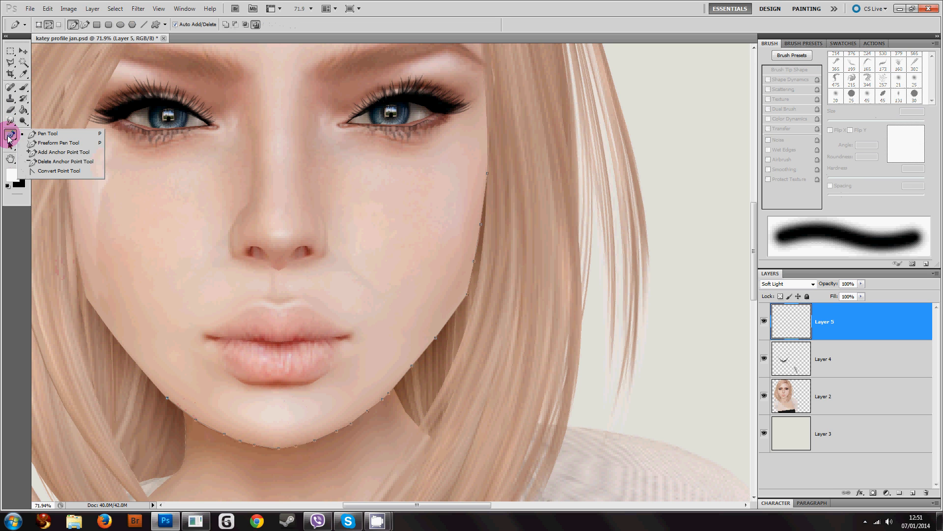
{"action": "left_click", "coordinate": [146, 378]}
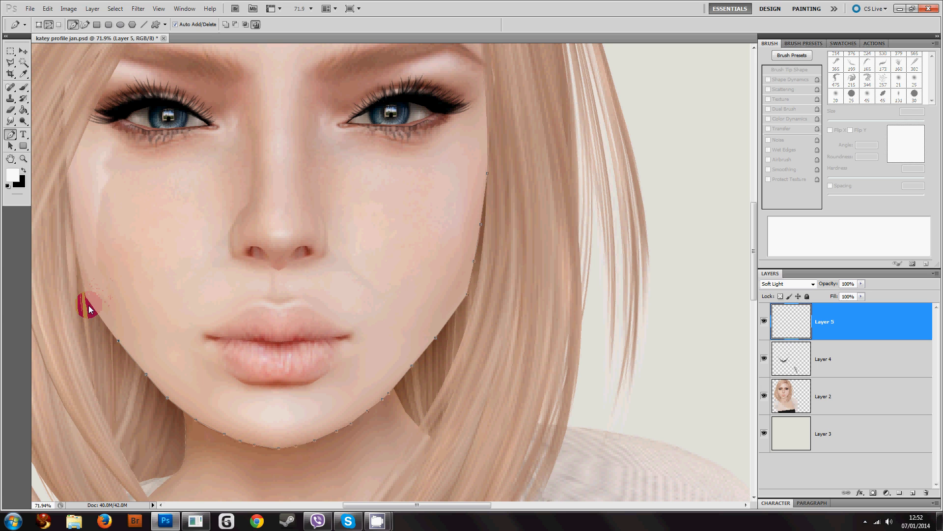
{"action": "left_click", "coordinate": [177, 191]}
{"action": "left_click", "coordinate": [306, 160]}
{"action": "left_click", "coordinate": [432, 125]}
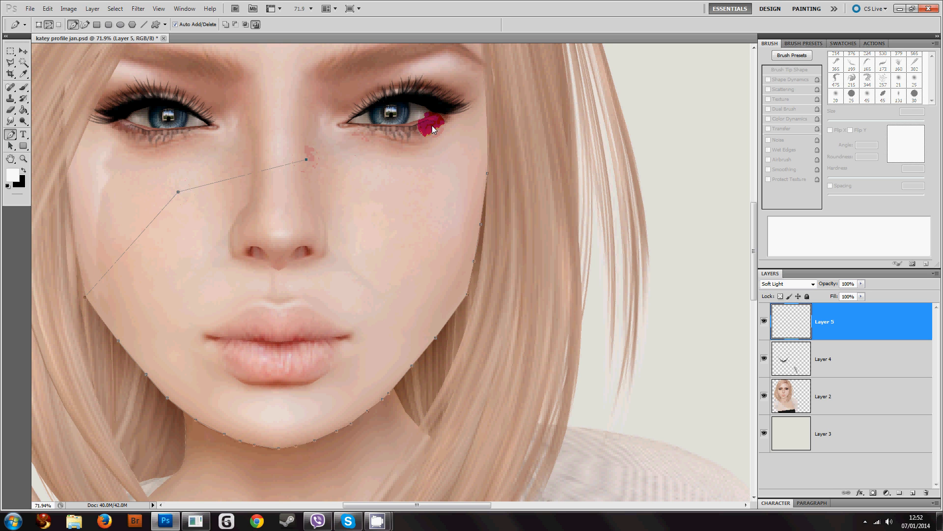
{"action": "left_click", "coordinate": [486, 163]}
- Make a new anti-aliased selection from the closed face path
{"action": "right_click", "coordinate": [427, 250]}
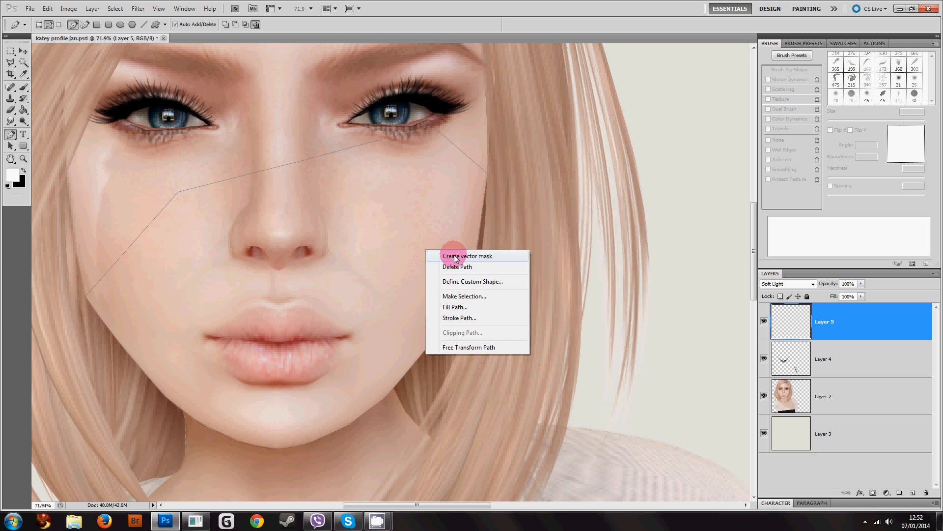
{"action": "left_click", "coordinate": [460, 296]}
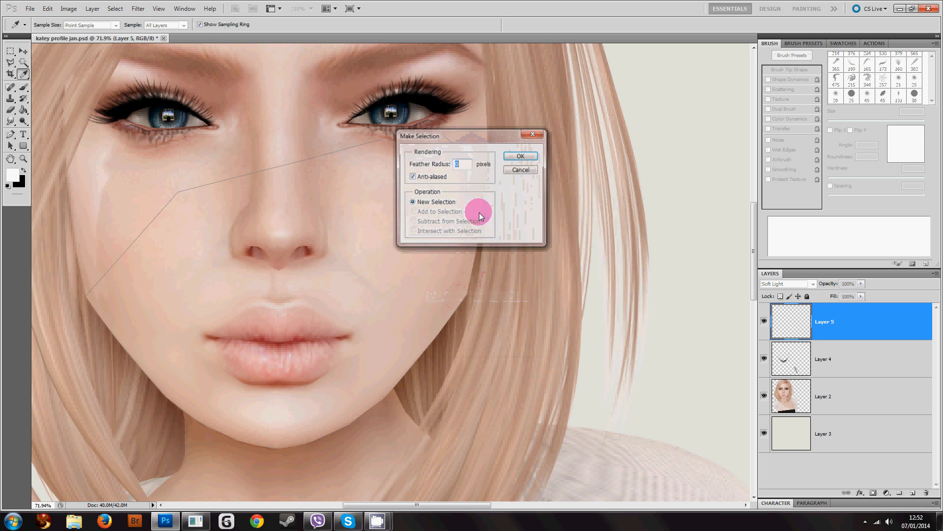
{"action": "left_click", "coordinate": [522, 152]}
- Paint a soft white highlight with the 45 px soft brush along the selection's right-hand cheek edge and jaw corner
{"action": "left_click", "coordinate": [23, 87]}
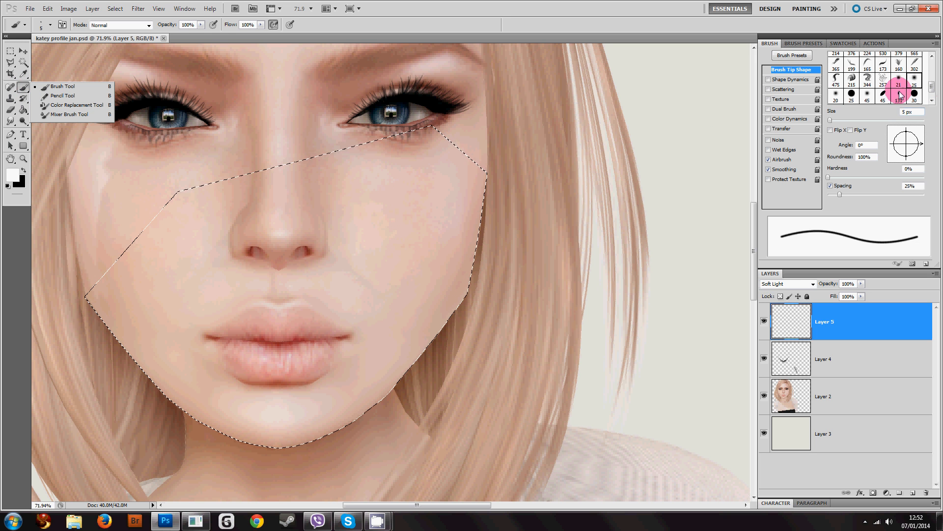
{"action": "left_click", "coordinate": [914, 78]}
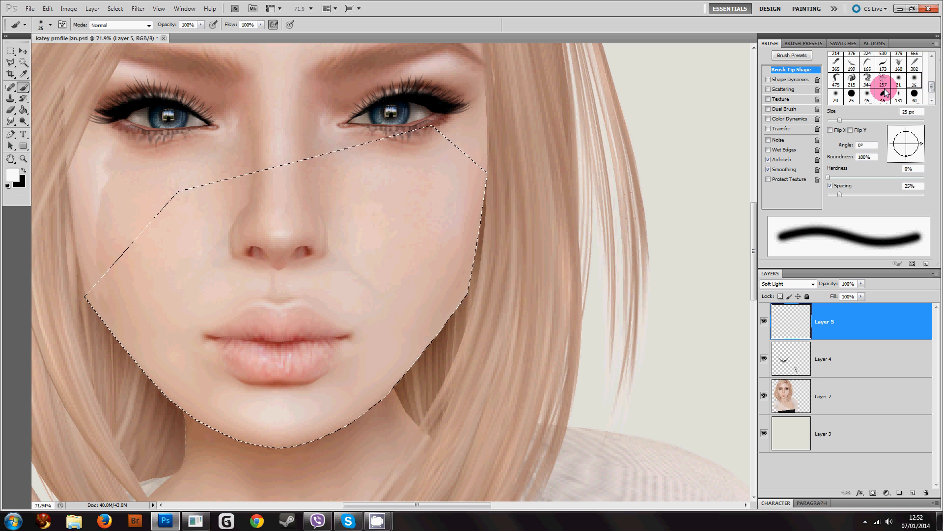
{"action": "left_click", "coordinate": [867, 94]}
{"action": "scroll", "coordinate": [497, 311], "scroll_direction": "up", "scroll_amount": 5}
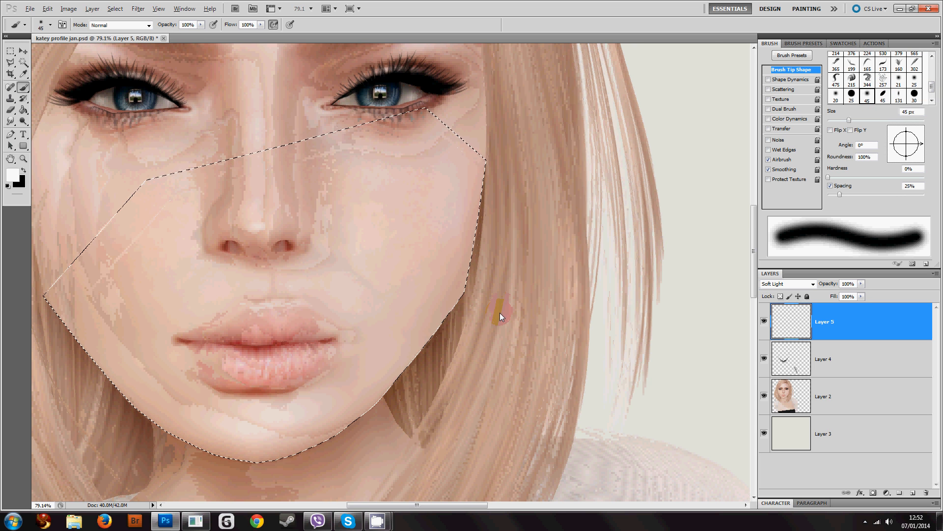
{"action": "scroll", "coordinate": [494, 231], "scroll_direction": "down", "scroll_amount": 3}
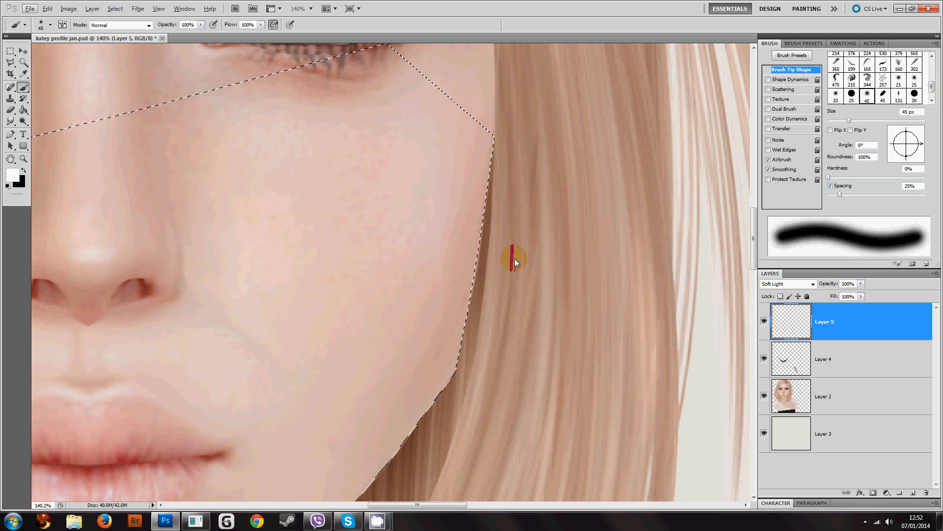
{"action": "scroll", "coordinate": [511, 232], "scroll_direction": "up", "scroll_amount": 3}
{"action": "scroll", "coordinate": [511, 239], "scroll_direction": "up", "scroll_amount": 3}
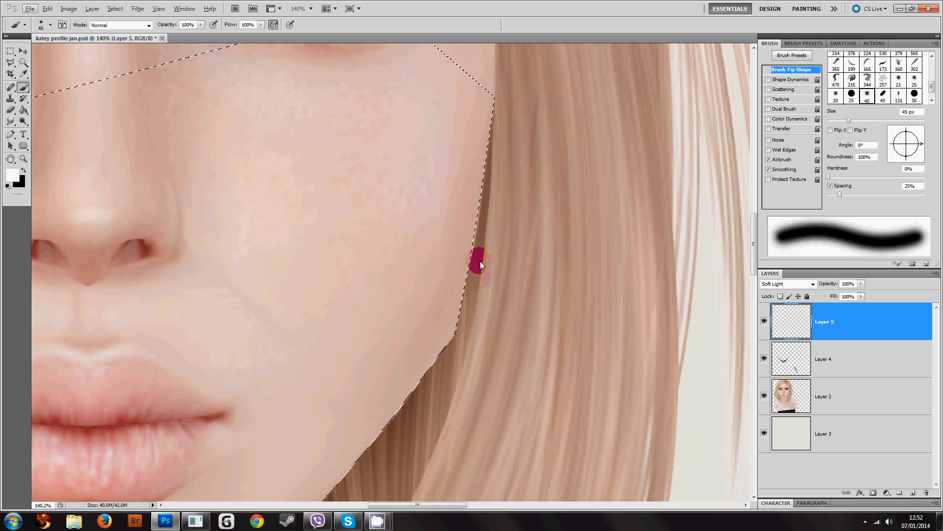
{"action": "scroll", "coordinate": [489, 244], "scroll_direction": "up", "scroll_amount": 2}
{"action": "scroll", "coordinate": [508, 156], "scroll_direction": "up", "scroll_amount": 1}
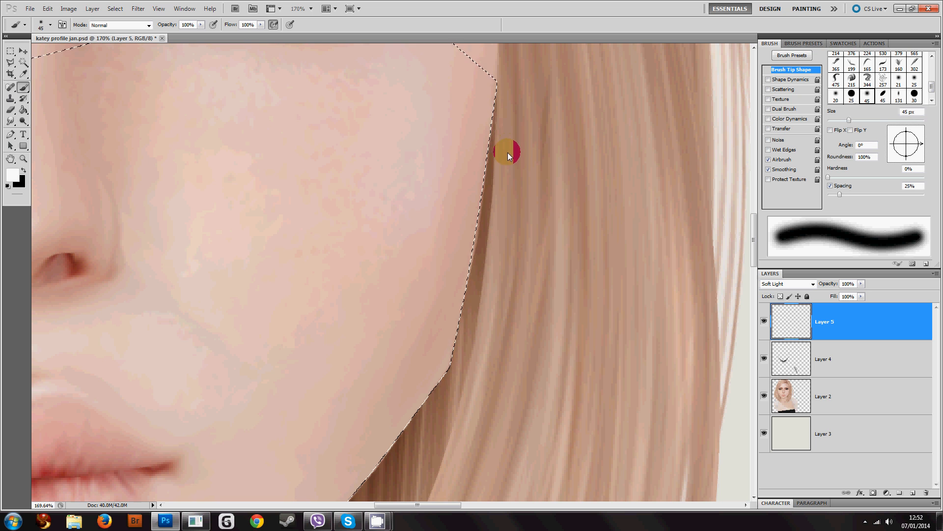
{"action": "mouse_move", "coordinate": [508, 157]}
{"action": "left_mouse_down"}
{"action": "mouse_move", "coordinate": [517, 112]}
{"action": "mouse_move", "coordinate": [479, 222]}
{"action": "mouse_move", "coordinate": [467, 303]}
{"action": "mouse_move", "coordinate": [436, 385]}
{"action": "mouse_move", "coordinate": [372, 488]}
{"action": "left_mouse_up"}
- Continue the soft white highlight down the right-hand jawline toward the chin and deselect
{"action": "scroll", "coordinate": [455, 303], "scroll_direction": "down", "scroll_amount": 4}
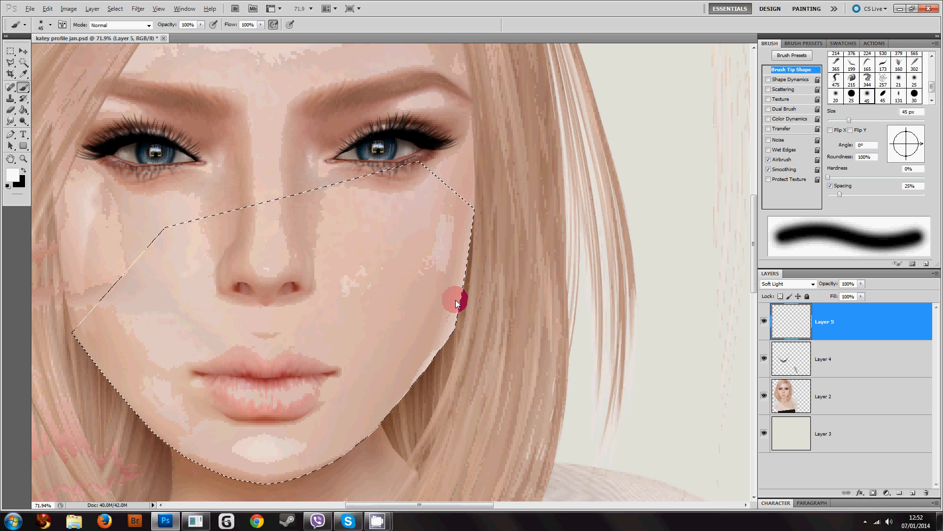
{"action": "scroll", "coordinate": [456, 303], "scroll_direction": "up", "scroll_amount": 3}
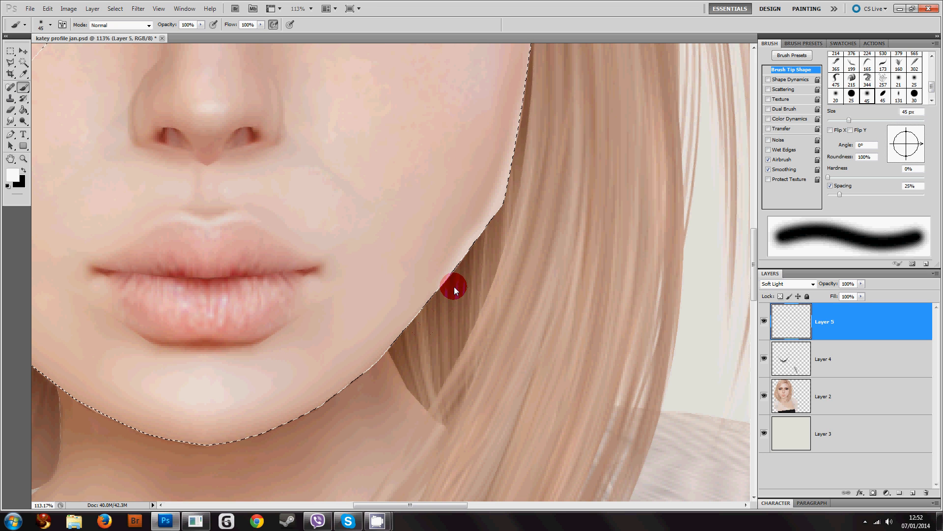
{"action": "mouse_move", "coordinate": [454, 290]}
{"action": "left_mouse_down"}
{"action": "mouse_move", "coordinate": [433, 320]}
{"action": "mouse_move", "coordinate": [498, 222]}
{"action": "mouse_move", "coordinate": [400, 356]}
{"action": "mouse_move", "coordinate": [432, 354]}
{"action": "mouse_move", "coordinate": [333, 413]}
{"action": "mouse_move", "coordinate": [129, 407]}
{"action": "mouse_move", "coordinate": [121, 381]}
{"action": "mouse_move", "coordinate": [244, 390]}
{"action": "mouse_move", "coordinate": [433, 313]}
{"action": "mouse_move", "coordinate": [353, 385]}
{"action": "left_mouse_up"}
{"action": "scroll", "coordinate": [333, 415], "scroll_direction": "down", "scroll_amount": 1}
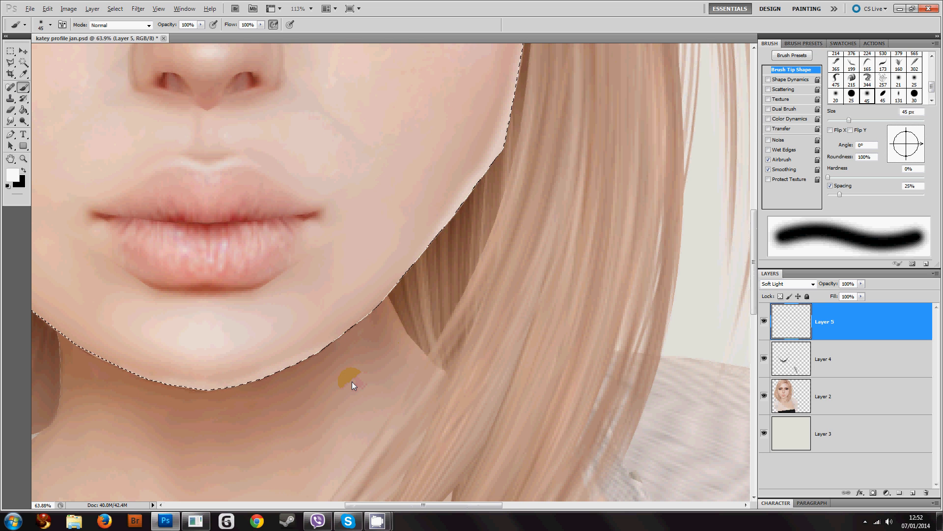
{"action": "scroll", "coordinate": [352, 385], "scroll_direction": "down", "scroll_amount": 3}
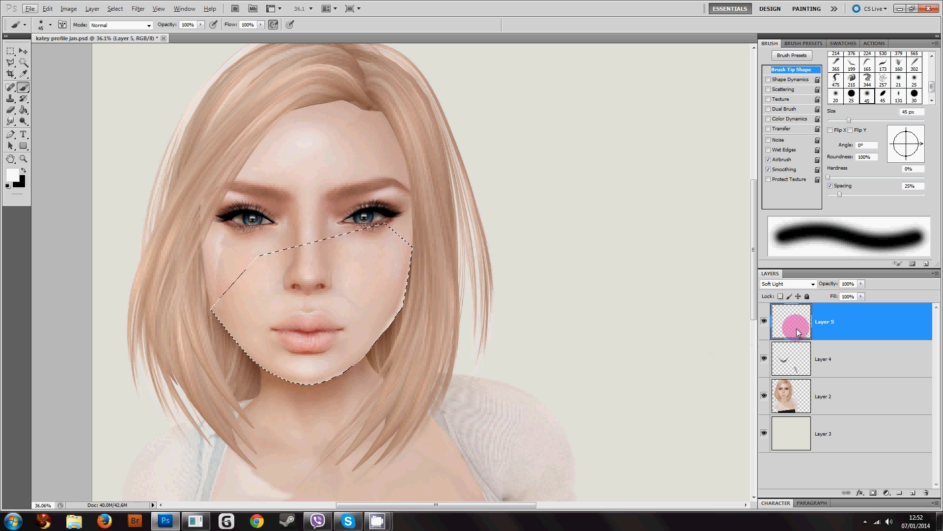
{"action": "key", "text": "ctrl+d"}
{"action": "scroll", "coordinate": [330, 309], "scroll_direction": "down", "scroll_amount": 2}
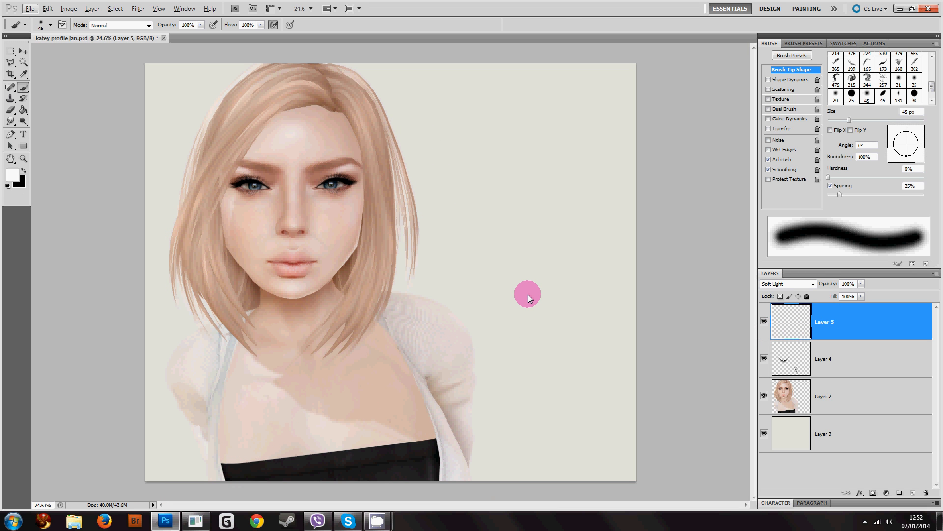
{"action": "scroll", "coordinate": [517, 446], "scroll_direction": "up", "scroll_amount": 2}
{"action": "scroll", "coordinate": [516, 445], "scroll_direction": "up", "scroll_amount": 4}
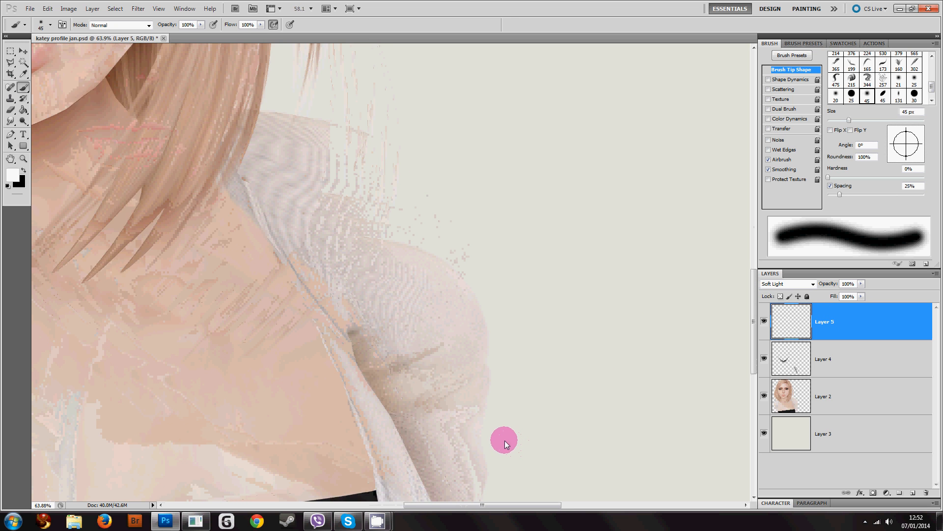
- Select the right-hand cardigan shoulder and sleeve on Layer 2 with the Magic Wand at tolerance 32
{"action": "left_click", "coordinate": [832, 391]}
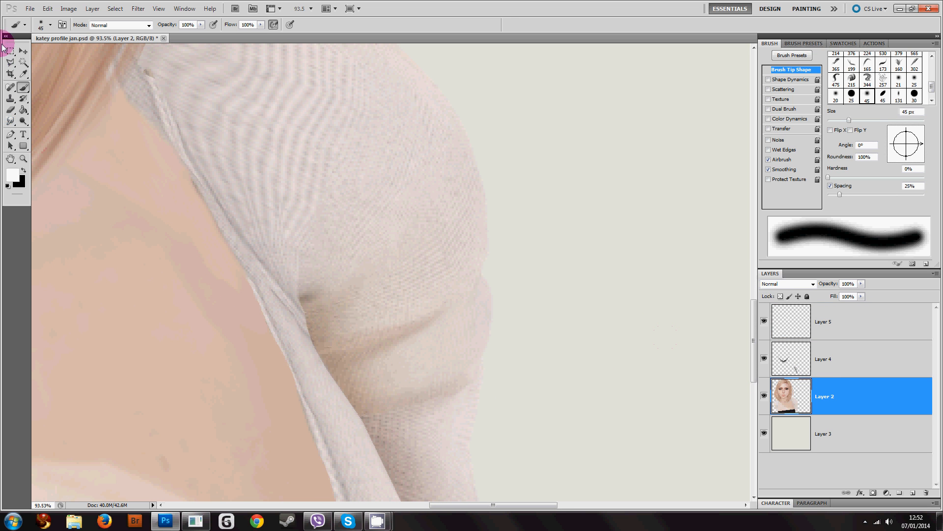
{"action": "left_click", "coordinate": [23, 62]}
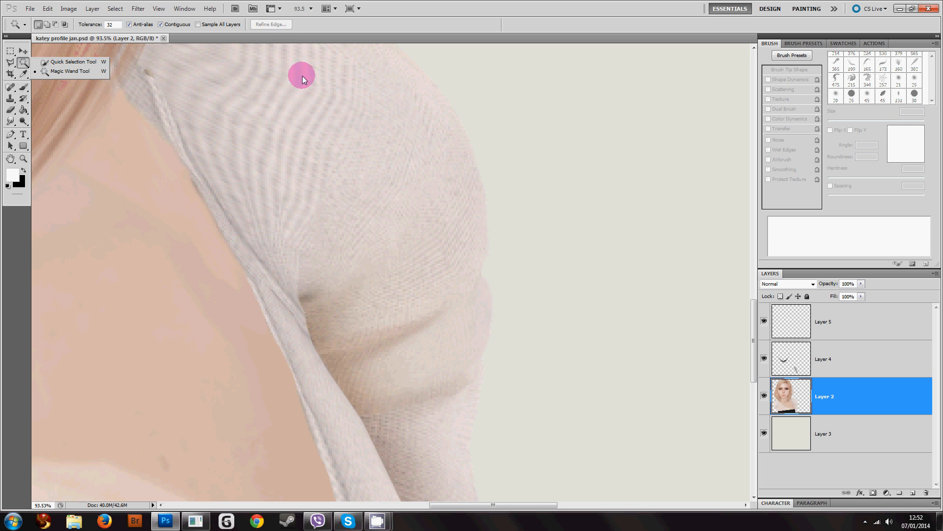
{"action": "scroll", "coordinate": [407, 235], "scroll_direction": "up", "scroll_amount": 2}
{"action": "scroll", "coordinate": [407, 235], "scroll_direction": "up", "scroll_amount": 1}
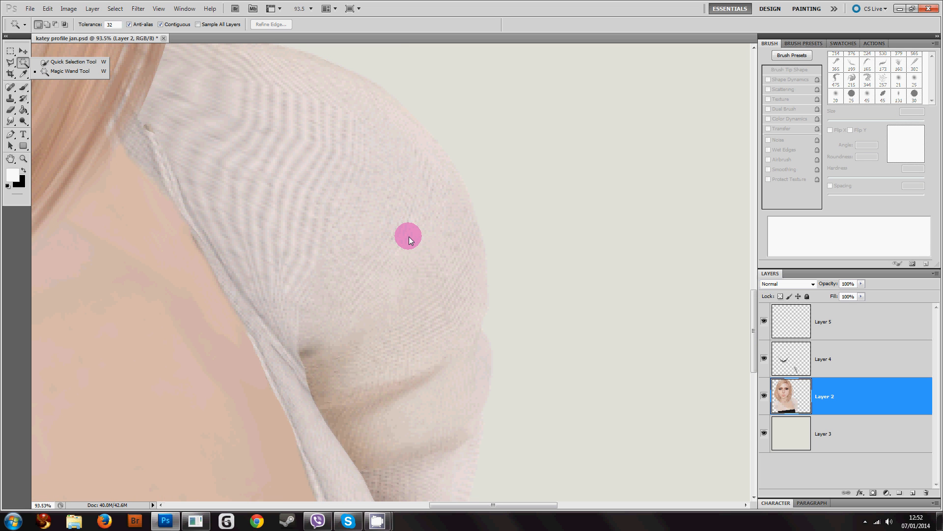
{"action": "left_click", "coordinate": [372, 245]}
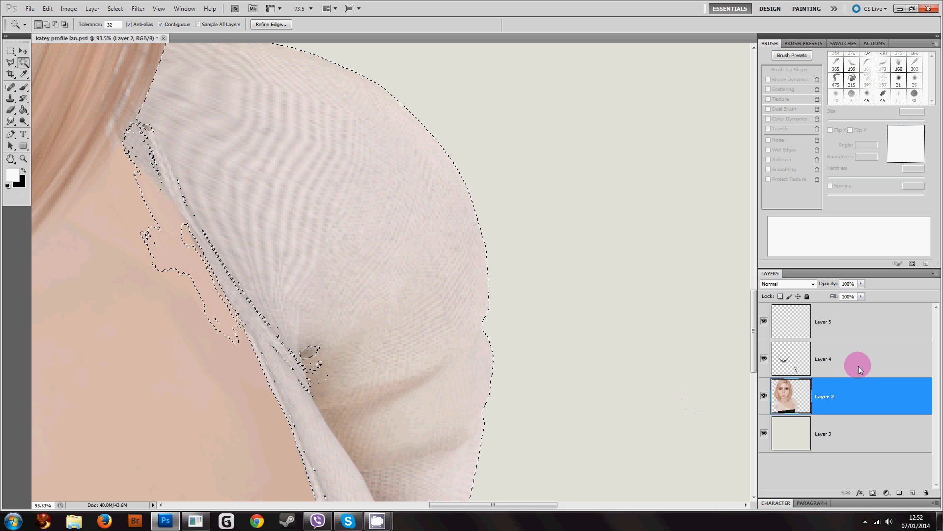
- Paint a soft white highlight on Layer 5 along the shoulder's outer edge with a 173 px brush, then deselect
{"action": "left_click", "coordinate": [864, 320]}
{"action": "left_click", "coordinate": [22, 89]}
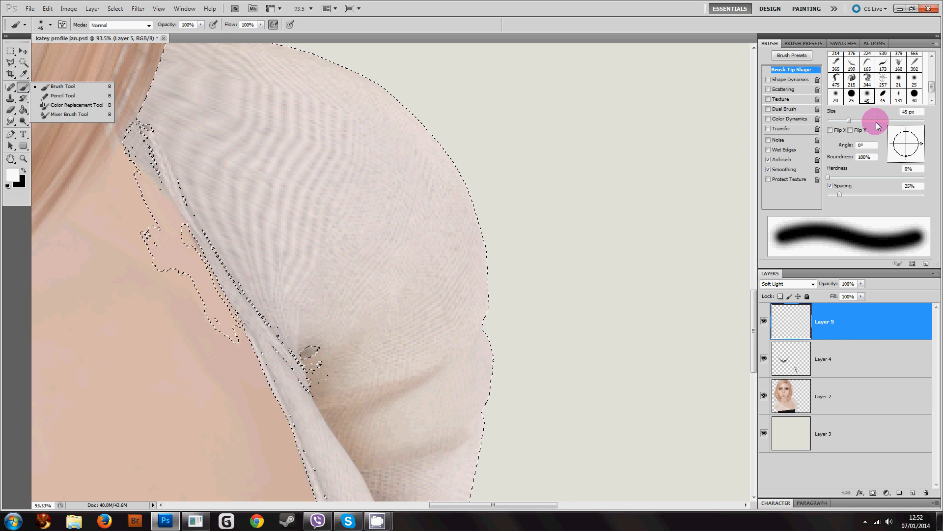
{"action": "left_click_drag", "start_coordinate": [876, 121], "coordinate": [894, 119]}
{"action": "scroll", "coordinate": [475, 155], "scroll_direction": "up", "scroll_amount": 1}
{"action": "mouse_move", "coordinate": [476, 155]}
{"action": "left_mouse_down"}
{"action": "mouse_move", "coordinate": [323, 73]}
{"action": "mouse_move", "coordinate": [444, 185]}
{"action": "mouse_move", "coordinate": [522, 307]}
{"action": "mouse_move", "coordinate": [332, 59]}
{"action": "mouse_move", "coordinate": [496, 293]}
{"action": "left_mouse_up"}
{"action": "scroll", "coordinate": [521, 263], "scroll_direction": "down", "scroll_amount": 1}
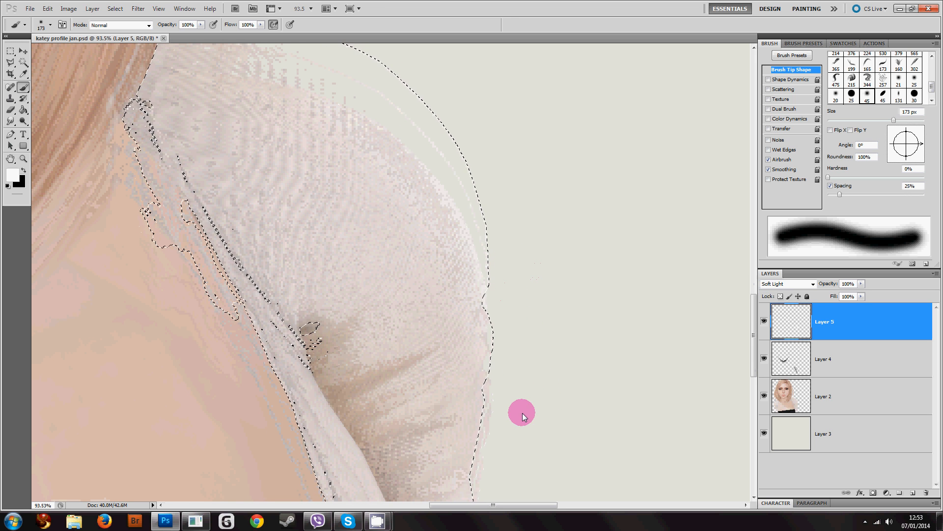
{"action": "scroll", "coordinate": [515, 324], "scroll_direction": "down", "scroll_amount": 1}
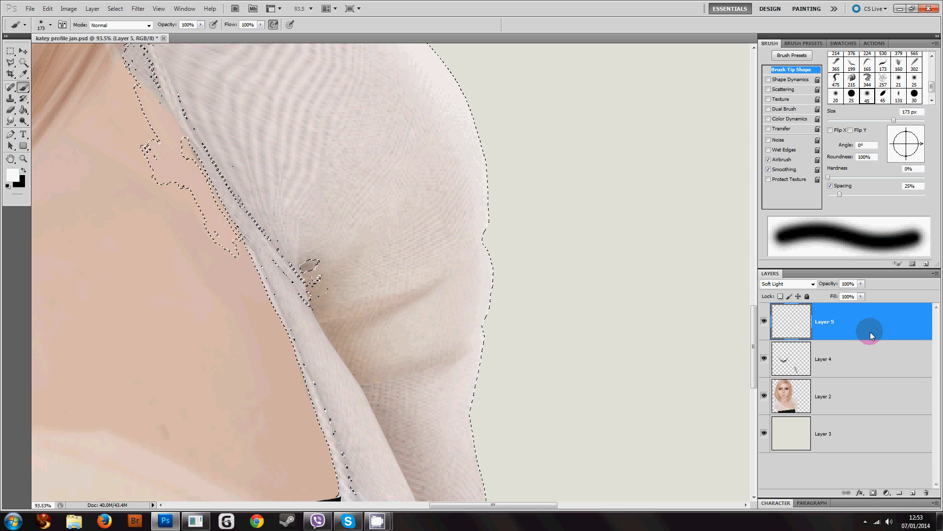
{"action": "key", "text": "ctrl+d"}
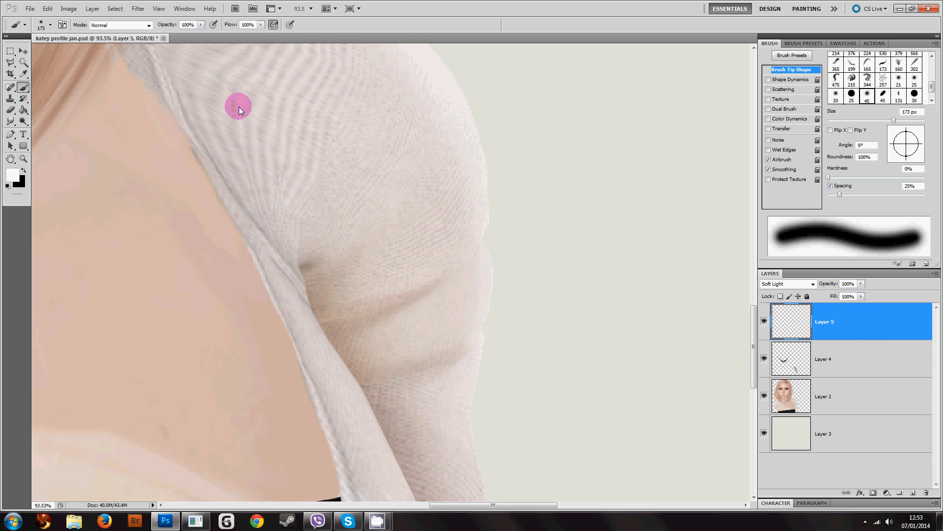
- Smudge the highlight along the sleeve's outer edge with the 77 px Smudge tool at 64% strength
{"action": "left_click", "coordinate": [11, 122]}
{"action": "scroll", "coordinate": [441, 253], "scroll_direction": "up", "scroll_amount": 5}
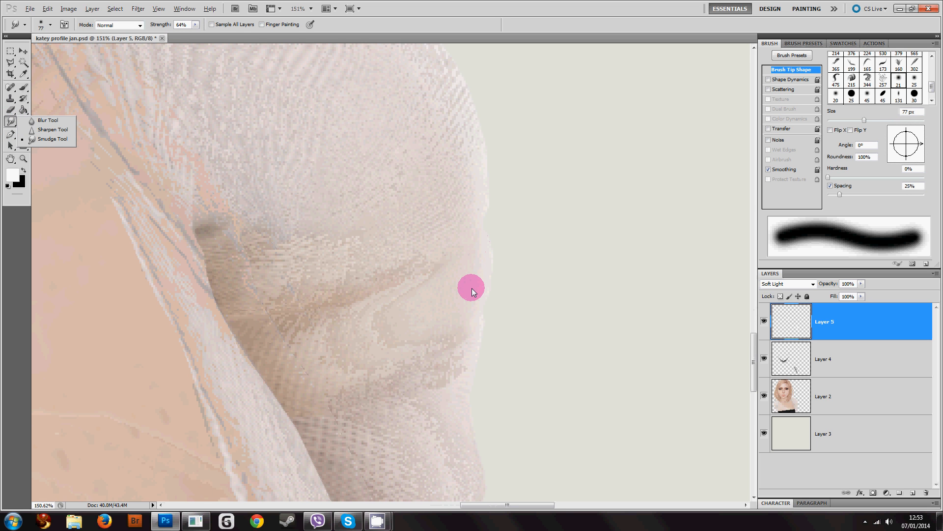
{"action": "left_click", "coordinate": [472, 195]}
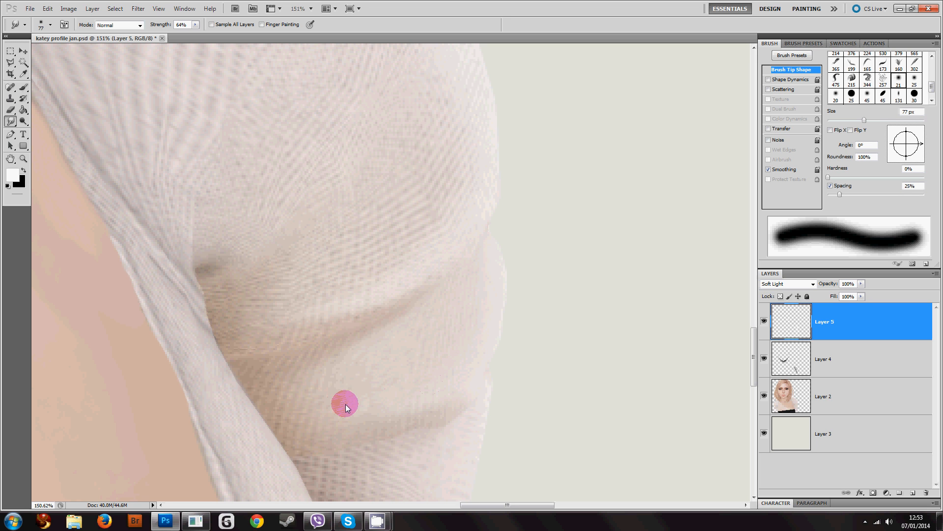
{"action": "scroll", "coordinate": [429, 326], "scroll_direction": "down", "scroll_amount": 6}
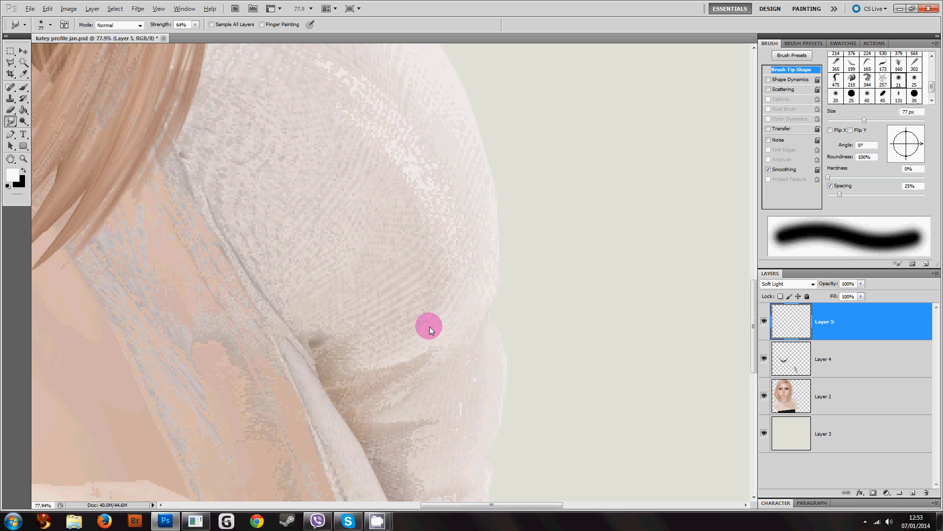
{"action": "scroll", "coordinate": [456, 273], "scroll_direction": "down", "scroll_amount": 4}
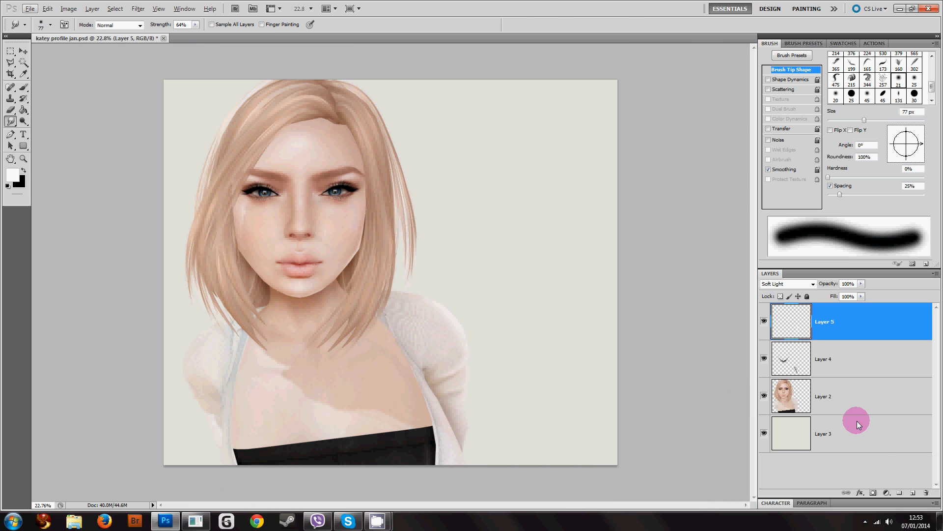
- Duplicate the Layer 4 shadows and set the copy's opacity to 50%
{"action": "scroll", "coordinate": [202, 229], "scroll_direction": "up", "scroll_amount": 2}
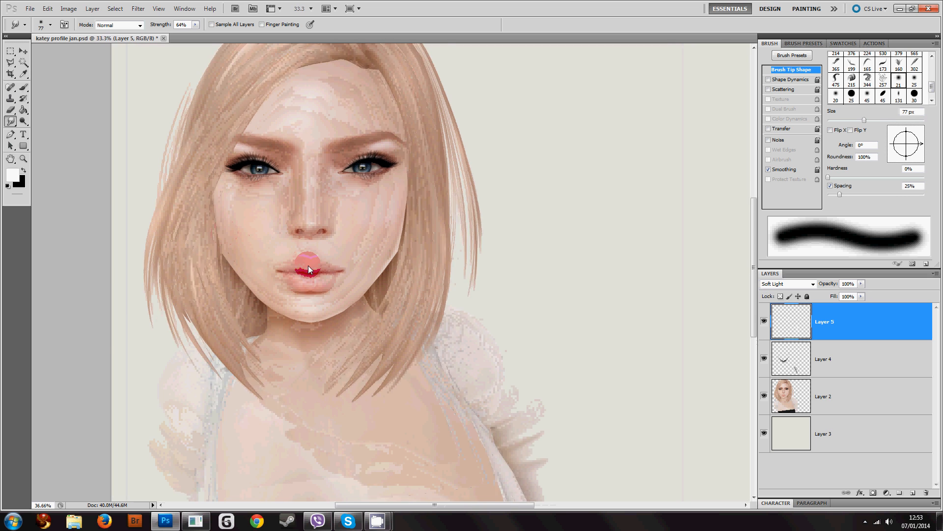
{"action": "scroll", "coordinate": [309, 269], "scroll_direction": "up", "scroll_amount": 2}
{"action": "left_click", "coordinate": [811, 356]}
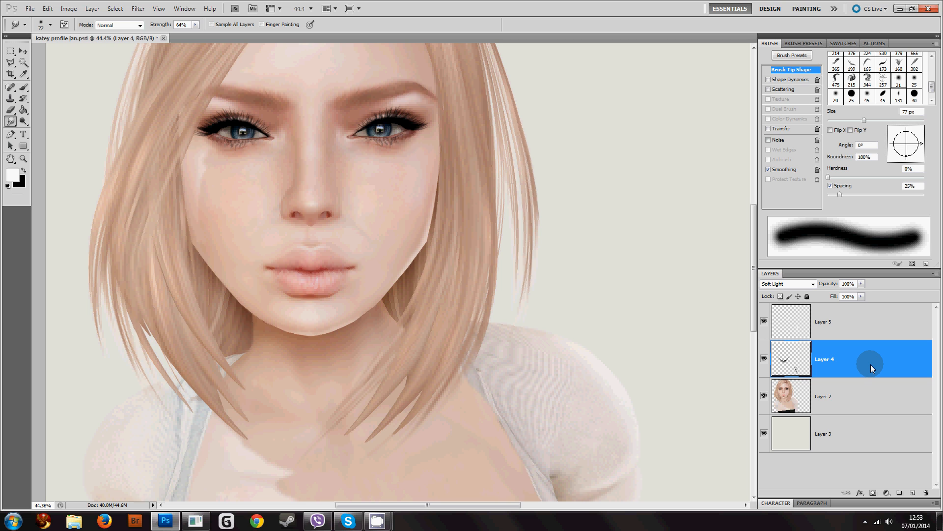
{"action": "key", "text": "ctrl+j"}
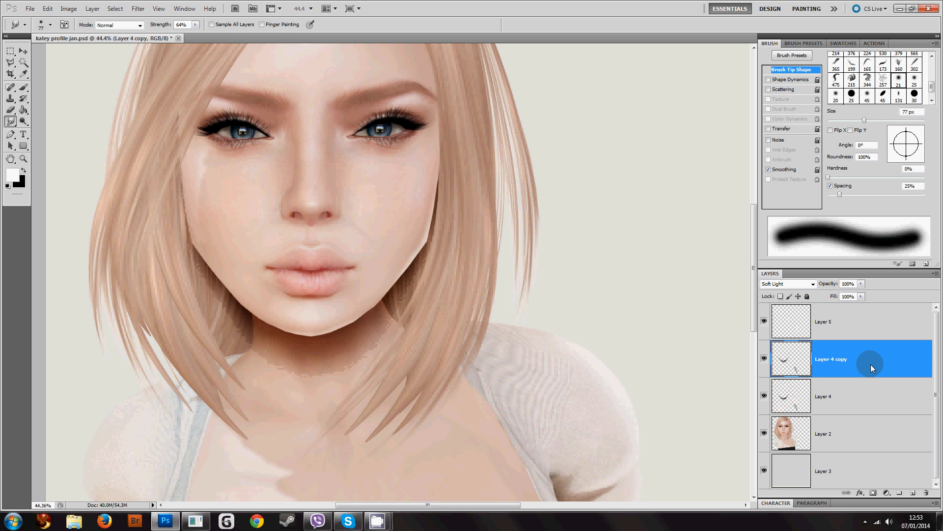
{"action": "left_click", "coordinate": [861, 284]}
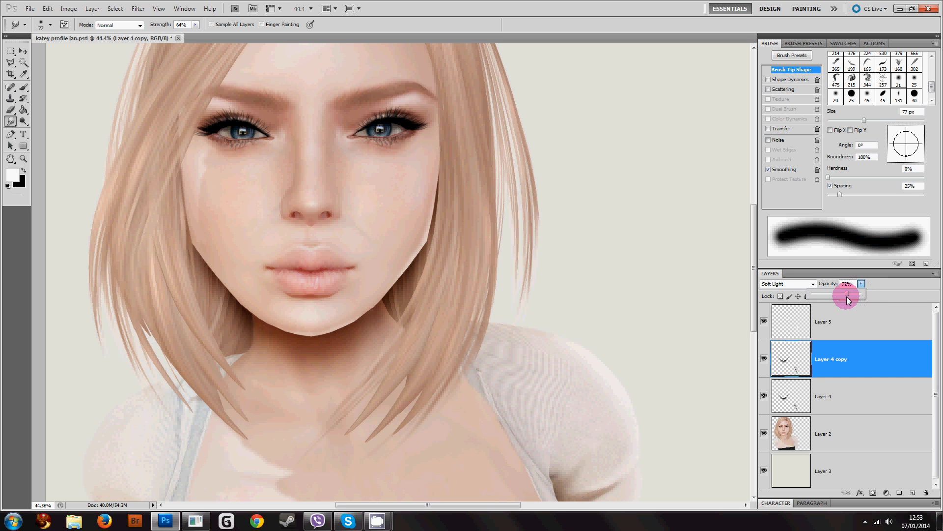
{"action": "left_click_drag", "start_coordinate": [838, 298], "coordinate": [836, 298]}
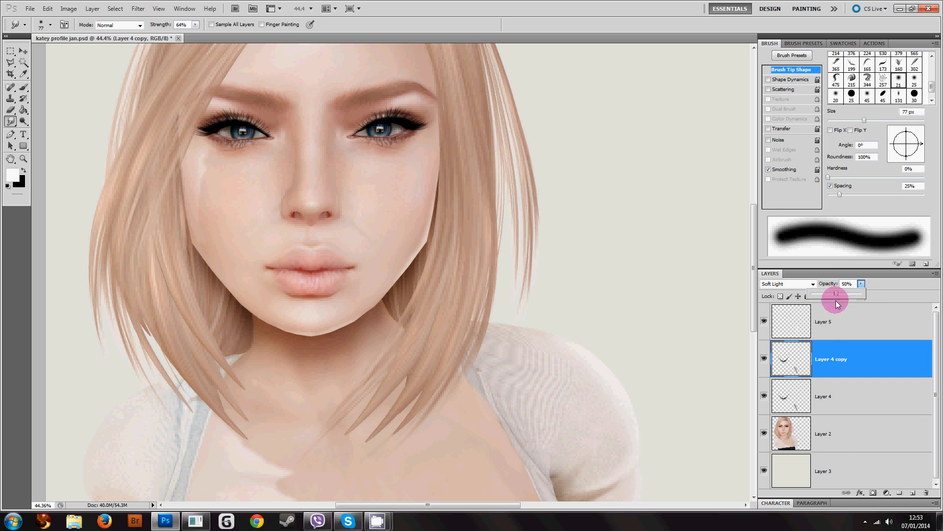
- Try several darkening blend modes on the original Layer 4 and settle on Linear Burn
{"action": "left_click", "coordinate": [857, 391]}
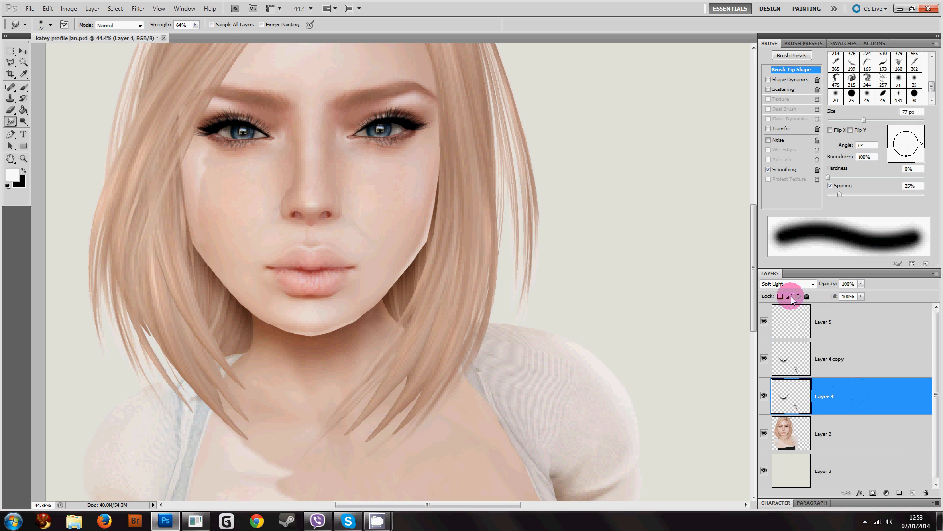
{"action": "left_click", "coordinate": [798, 287]}
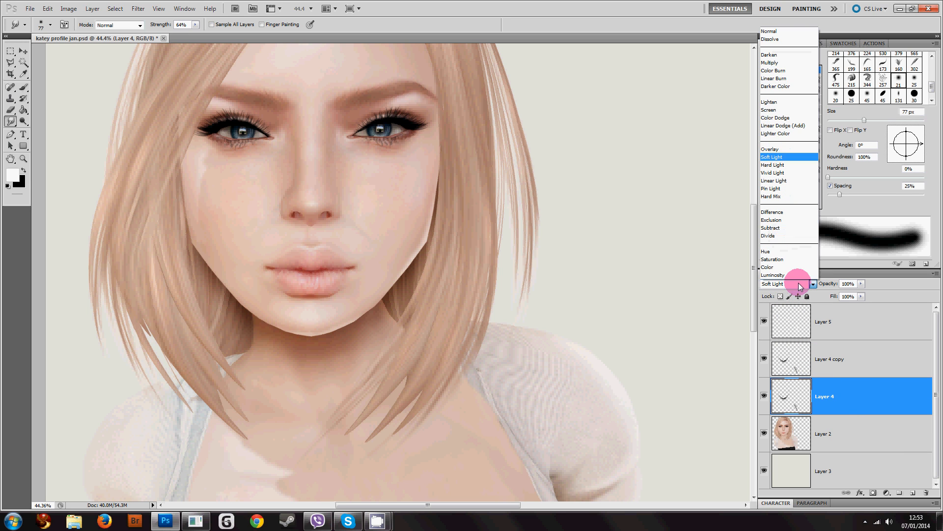
{"action": "left_click", "coordinate": [779, 79]}
{"action": "key", "text": "Up"}
{"action": "key", "text": "Up"}
{"action": "key", "text": "Up"}
{"action": "key", "text": "Up"}
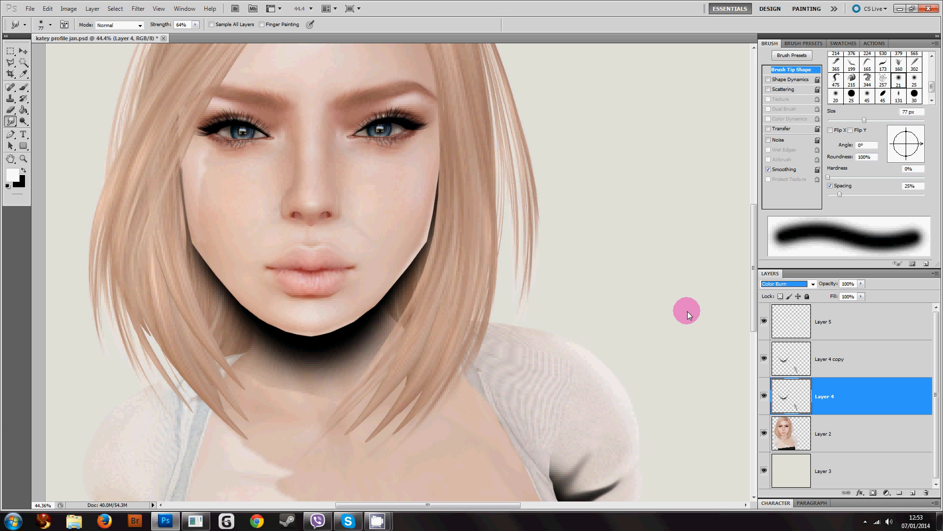
{"action": "key", "text": "Down"}
{"action": "key", "text": "ctrl+minus"}
{"action": "key", "text": "ctrl+minus"}
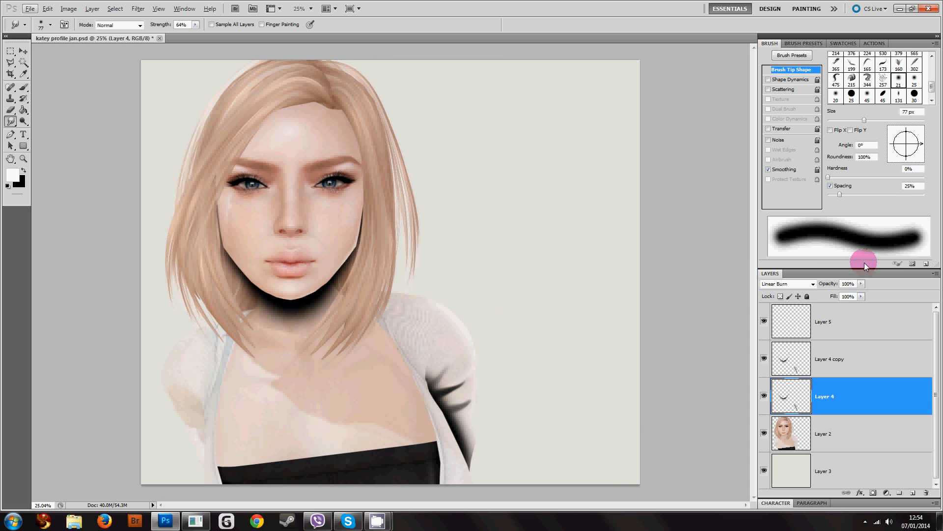
- Lower Layer 4's opacity to 8% and toggle its visibility to compare the shadows
{"action": "left_click", "coordinate": [862, 284]}
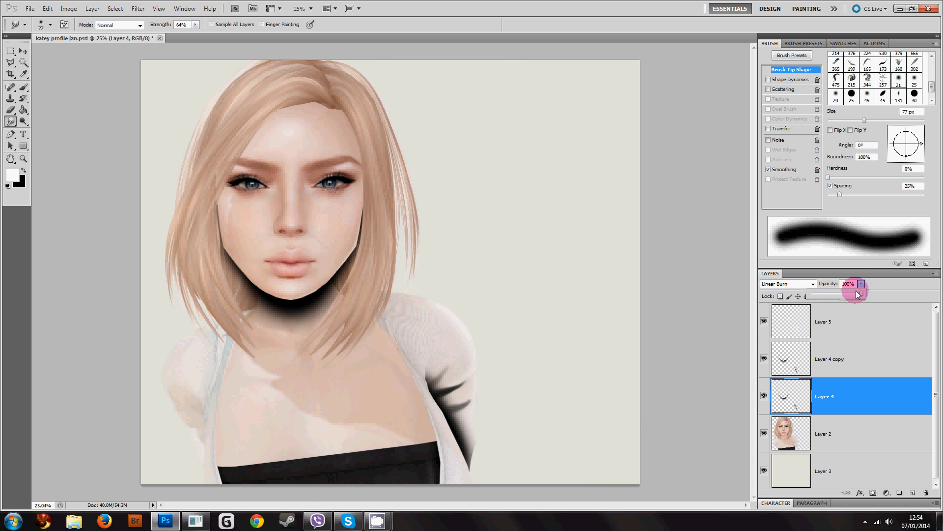
{"action": "left_click_drag", "start_coordinate": [860, 297], "coordinate": [816, 304]}
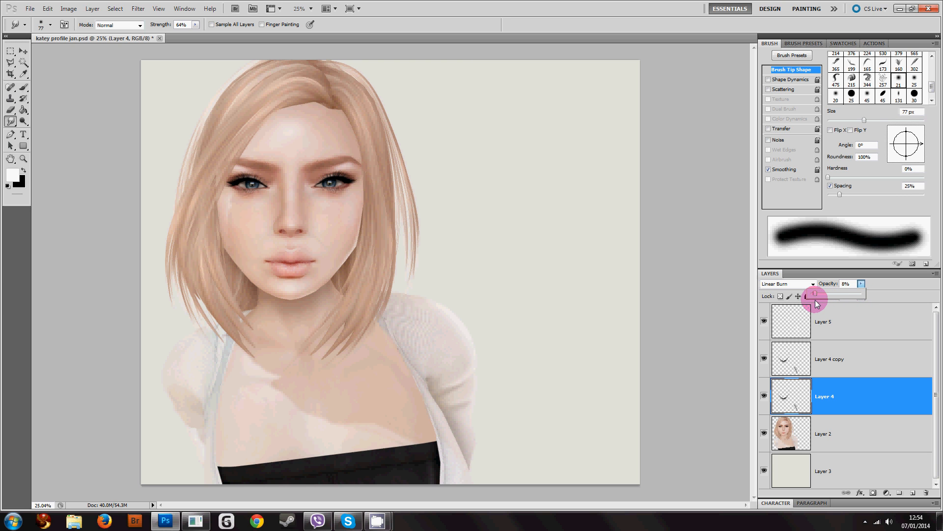
{"action": "left_click", "coordinate": [764, 396]}
{"action": "left_click", "coordinate": [764, 396]}
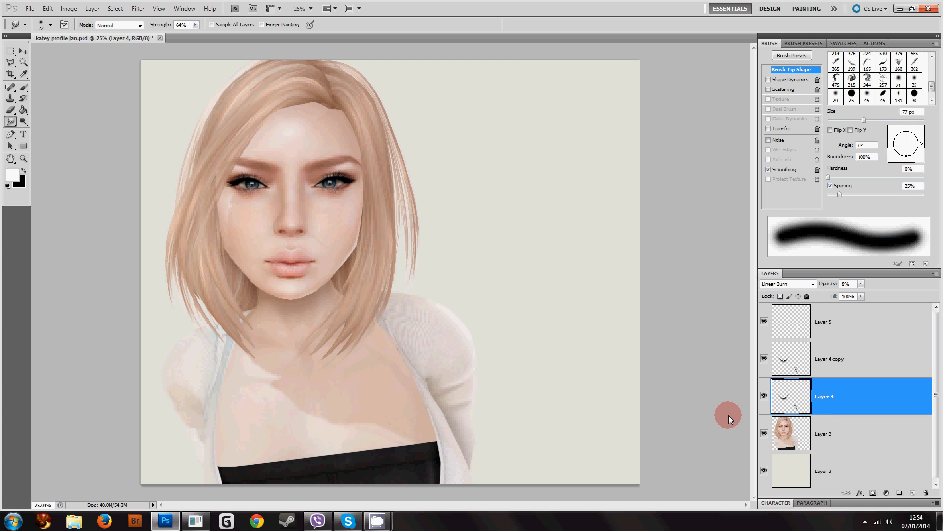
{"action": "mouse_move", "coordinate": [260, 377]}
{"action": "left_mouse_down"}
{"action": "mouse_move", "coordinate": [232, 332]}
{"action": "mouse_move", "coordinate": [174, 413]}
{"action": "mouse_move", "coordinate": [245, 350]}
{"action": "mouse_move", "coordinate": [256, 299]}
{"action": "mouse_move", "coordinate": [455, 322]}
{"action": "left_mouse_up"}
- Select Layer 4 copy, raise its opacity to 100%, and hide Layer 4
{"action": "left_click", "coordinate": [876, 349]}
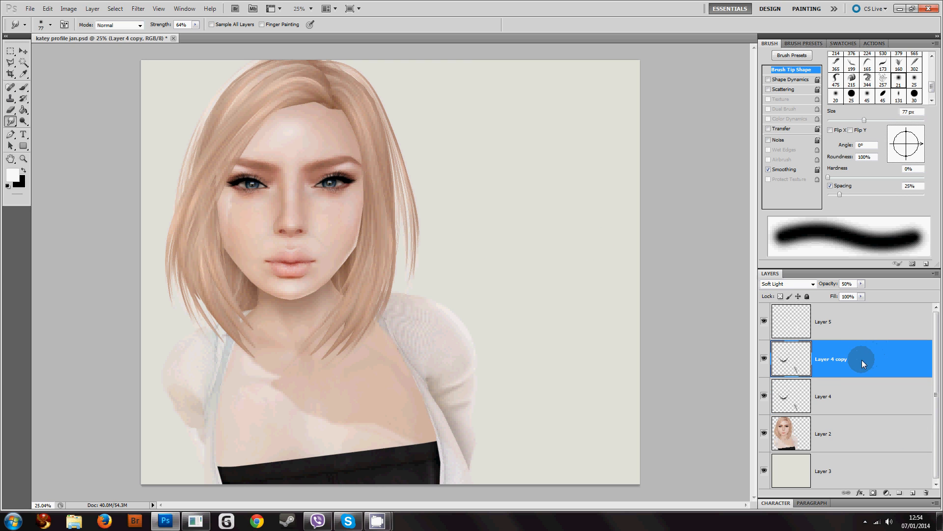
{"action": "left_click", "coordinate": [862, 284]}
{"action": "left_click_drag", "start_coordinate": [863, 294], "coordinate": [895, 290]}
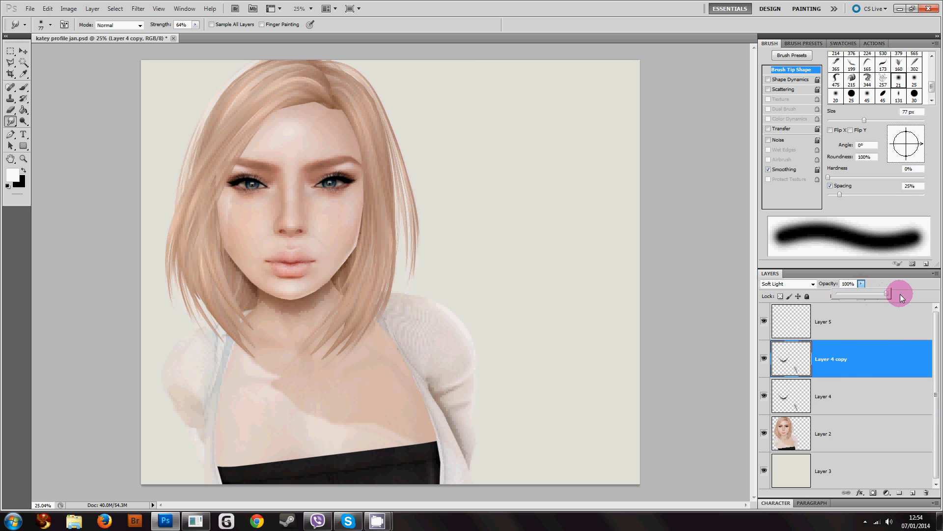
{"action": "left_click", "coordinate": [764, 396]}
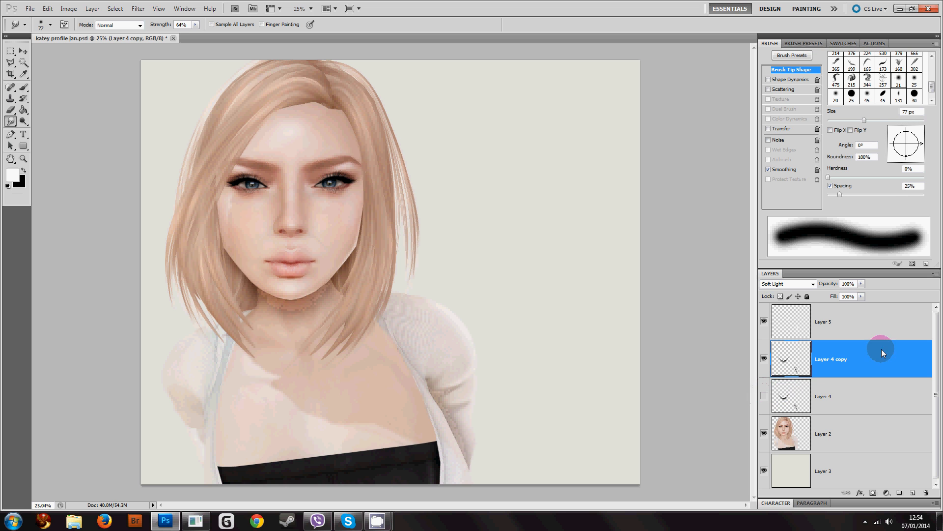
- Paint a soft black shadow over the hair parting on Layer 4 copy with a 241 px brush
{"action": "left_click_drag", "start_coordinate": [295, 78], "coordinate": [344, 199]}
{"action": "key", "text": "x"}
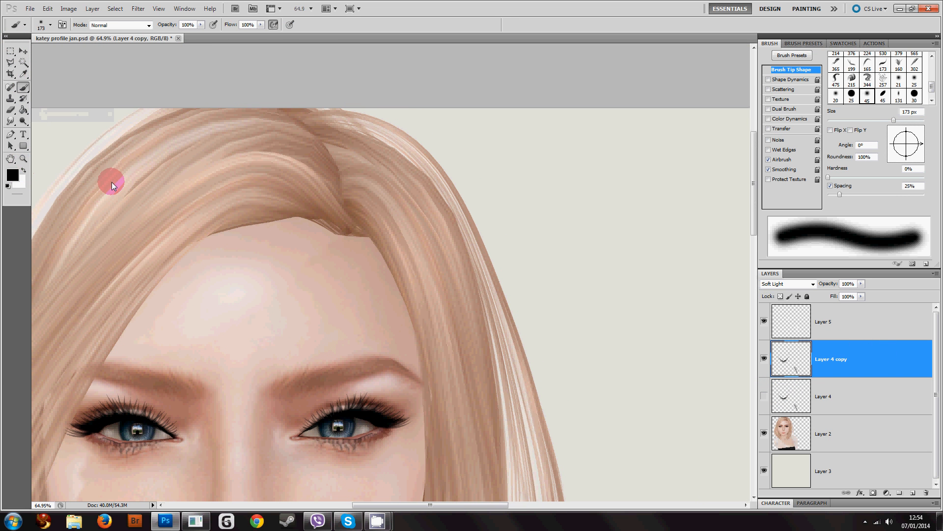
{"action": "left_click_drag", "start_coordinate": [887, 120], "coordinate": [902, 120]}
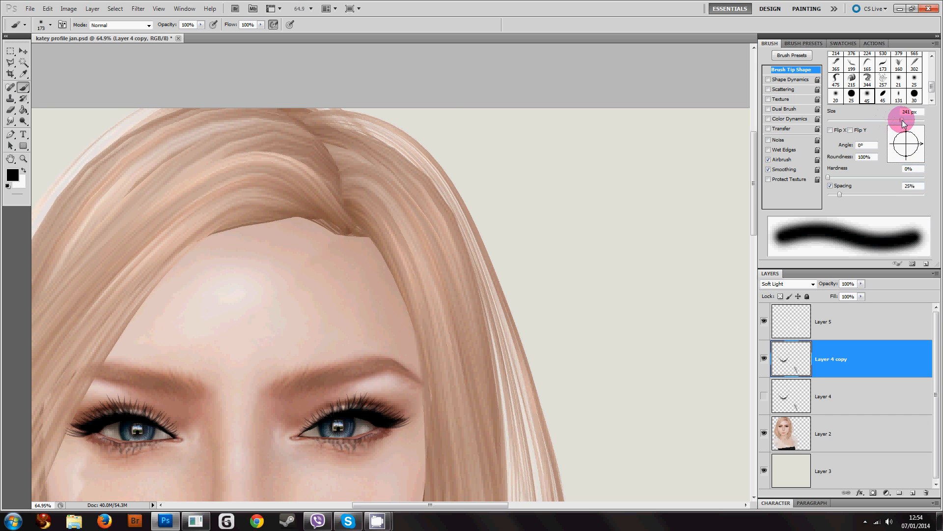
{"action": "left_click_drag", "start_coordinate": [338, 158], "coordinate": [344, 197]}
{"action": "key", "text": "ctrl+z"}
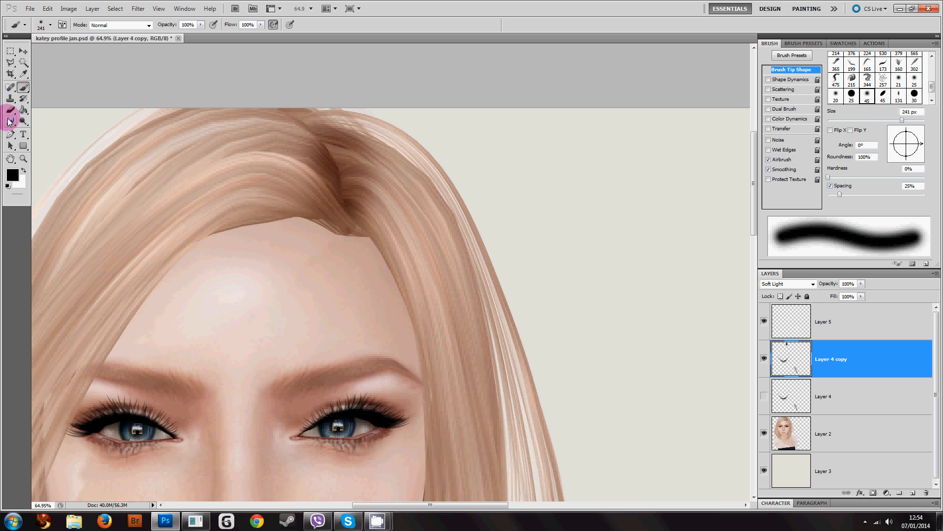
- Smudge the parting shadow into the surrounding hair with the 77 px Smudge tool at 64% strength
{"action": "left_click_drag", "start_coordinate": [11, 121], "coordinate": [49, 139]}
{"action": "left_click", "coordinate": [331, 198]}
{"action": "mouse_move", "coordinate": [301, 184]}
{"action": "left_mouse_down"}
{"action": "mouse_move", "coordinate": [408, 152]}
{"action": "mouse_move", "coordinate": [501, 227]}
{"action": "mouse_move", "coordinate": [506, 241]}
{"action": "mouse_move", "coordinate": [446, 181]}
{"action": "mouse_move", "coordinate": [533, 315]}
{"action": "mouse_move", "coordinate": [513, 278]}
{"action": "mouse_move", "coordinate": [363, 141]}
{"action": "mouse_move", "coordinate": [344, 158]}
{"action": "mouse_move", "coordinate": [229, 106]}
{"action": "mouse_move", "coordinate": [229, 116]}
{"action": "mouse_move", "coordinate": [348, 160]}
{"action": "mouse_move", "coordinate": [241, 113]}
{"action": "mouse_move", "coordinate": [205, 117]}
{"action": "mouse_move", "coordinate": [284, 134]}
{"action": "mouse_move", "coordinate": [157, 116]}
{"action": "mouse_move", "coordinate": [282, 125]}
{"action": "mouse_move", "coordinate": [103, 139]}
{"action": "mouse_move", "coordinate": [57, 173]}
{"action": "mouse_move", "coordinate": [310, 164]}
{"action": "left_mouse_up"}
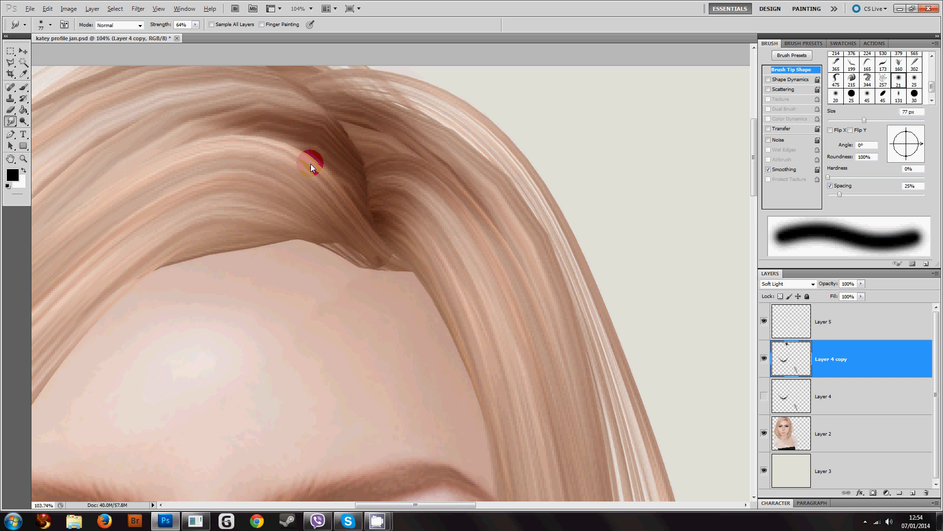
{"action": "scroll", "coordinate": [311, 163], "scroll_direction": "down", "scroll_amount": 3}
{"action": "mouse_move", "coordinate": [238, 209]}
{"action": "left_mouse_down"}
{"action": "mouse_move", "coordinate": [274, 209]}
{"action": "mouse_move", "coordinate": [240, 213]}
{"action": "mouse_move", "coordinate": [260, 214]}
{"action": "mouse_move", "coordinate": [250, 218]}
{"action": "mouse_move", "coordinate": [303, 217]}
{"action": "mouse_move", "coordinate": [230, 224]}
{"action": "mouse_move", "coordinate": [272, 212]}
{"action": "left_mouse_up"}
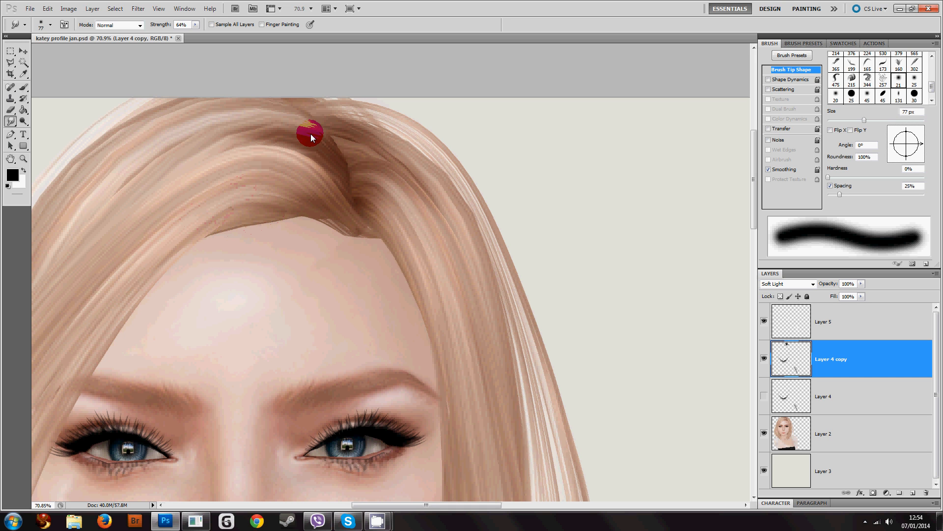
{"action": "left_click_drag", "start_coordinate": [311, 133], "coordinate": [305, 115]}
{"action": "scroll", "coordinate": [320, 139], "scroll_direction": "up", "scroll_amount": 2}
{"action": "mouse_move", "coordinate": [314, 181]}
{"action": "left_mouse_down"}
{"action": "mouse_move", "coordinate": [278, 152]}
{"action": "mouse_move", "coordinate": [285, 175]}
{"action": "left_mouse_up"}
- Smudge the hair shadow outward along the strands on both sides of the parting
{"action": "left_click_drag", "start_coordinate": [396, 199], "coordinate": [481, 332]}
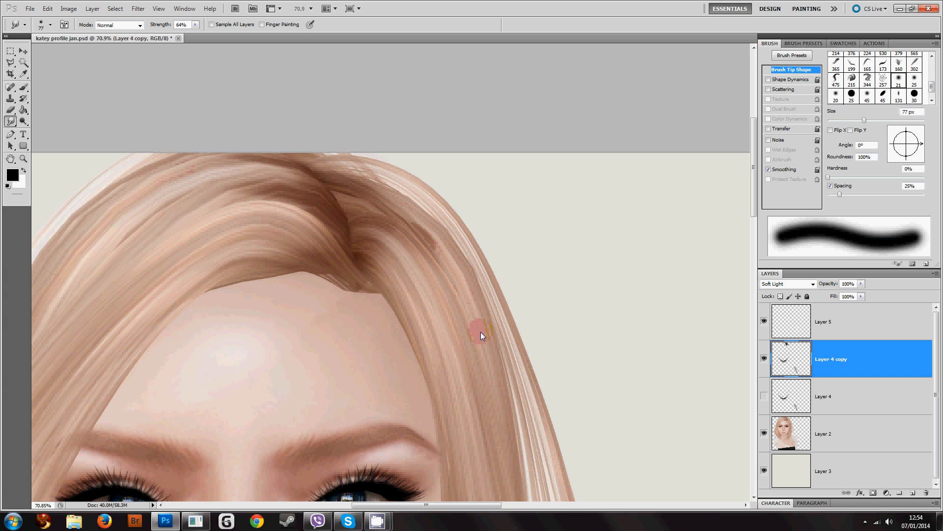
{"action": "mouse_move", "coordinate": [442, 238]}
{"action": "left_mouse_down"}
{"action": "mouse_move", "coordinate": [488, 400]}
{"action": "mouse_move", "coordinate": [414, 318]}
{"action": "mouse_move", "coordinate": [454, 271]}
{"action": "left_mouse_up"}
{"action": "left_click_drag", "start_coordinate": [480, 317], "coordinate": [503, 378]}
{"action": "mouse_move", "coordinate": [253, 217]}
{"action": "left_mouse_down"}
{"action": "mouse_move", "coordinate": [299, 223]}
{"action": "mouse_move", "coordinate": [255, 216]}
{"action": "left_mouse_up"}
{"action": "mouse_move", "coordinate": [332, 228]}
{"action": "left_mouse_down"}
{"action": "mouse_move", "coordinate": [226, 219]}
{"action": "mouse_move", "coordinate": [255, 213]}
{"action": "mouse_move", "coordinate": [219, 227]}
{"action": "left_mouse_up"}
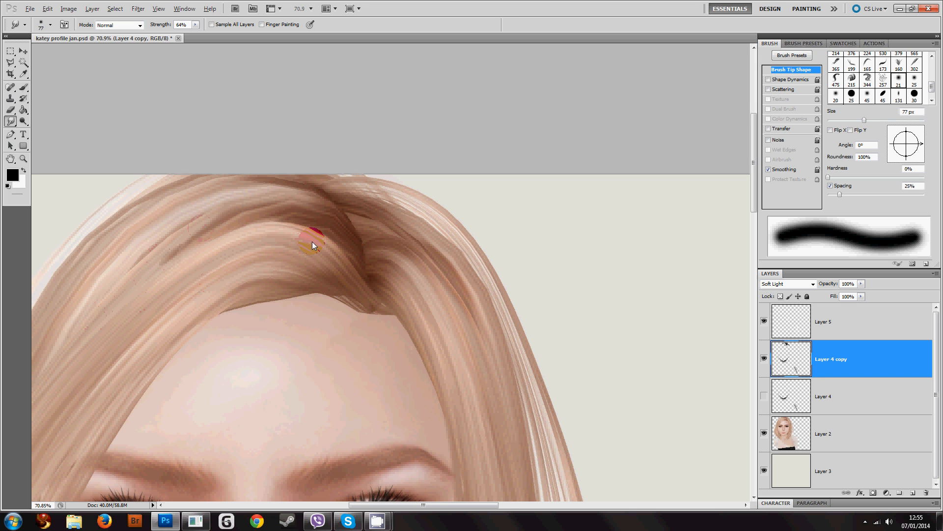
- Lower Layer 4 copy's opacity to 72% and show Layer 4 again
{"action": "scroll", "coordinate": [312, 240], "scroll_direction": "down", "scroll_amount": 5}
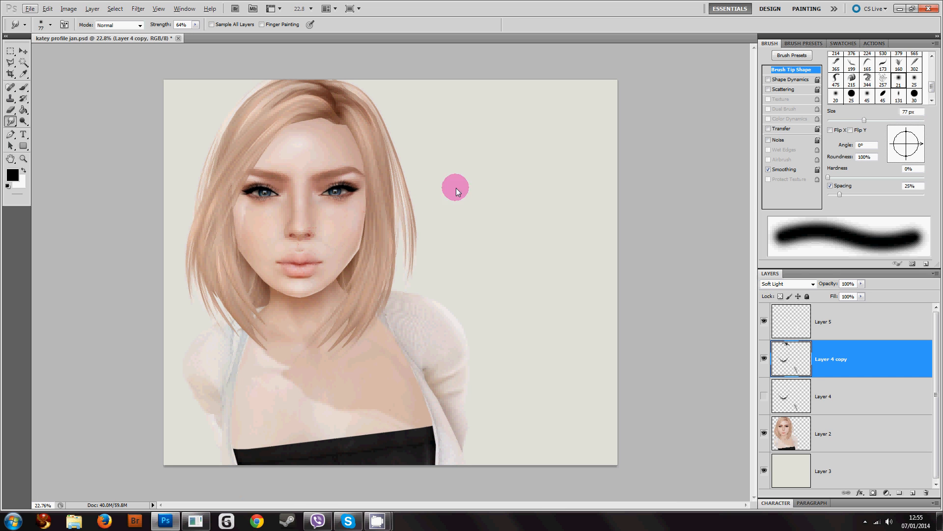
{"action": "left_click_drag", "start_coordinate": [861, 284], "coordinate": [847, 296]}
{"action": "left_click", "coordinate": [789, 360]}
{"action": "left_click", "coordinate": [764, 395]}
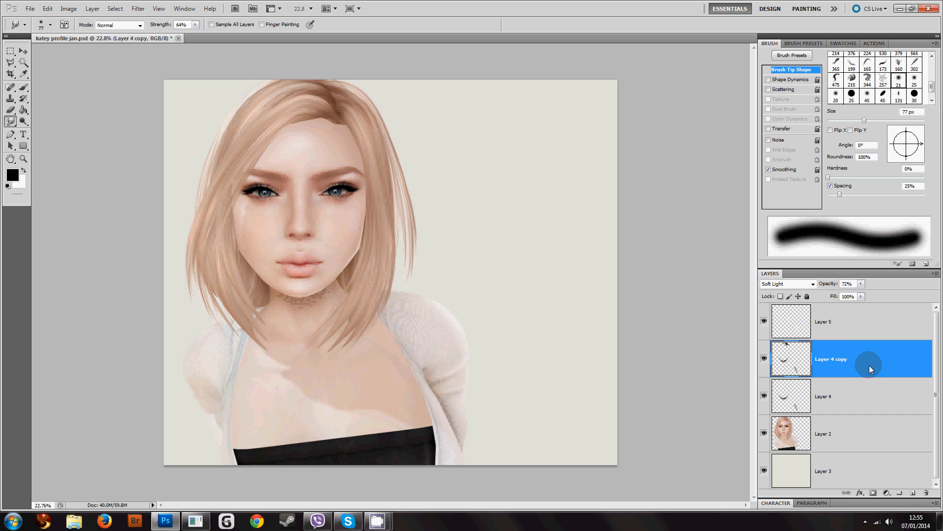
{"action": "right_click", "coordinate": [848, 349]}
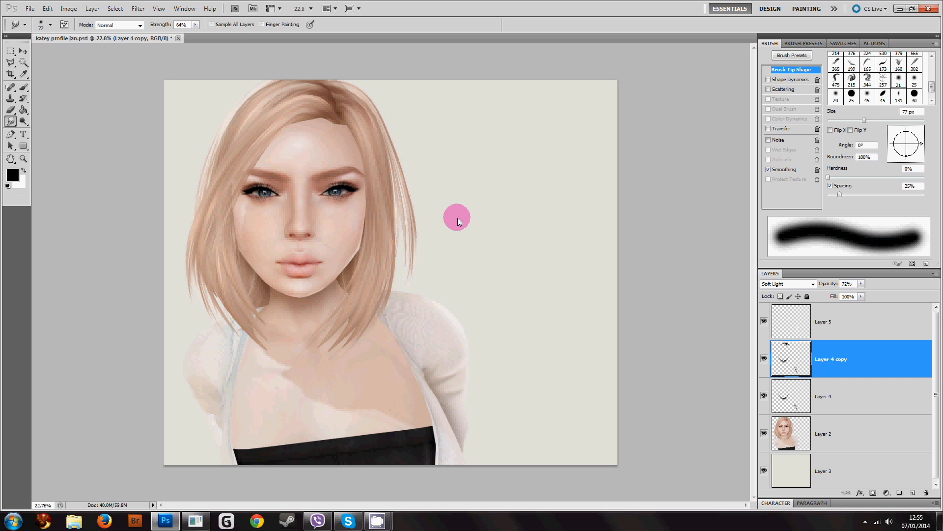
{"action": "mouse_move", "coordinate": [377, 520]}
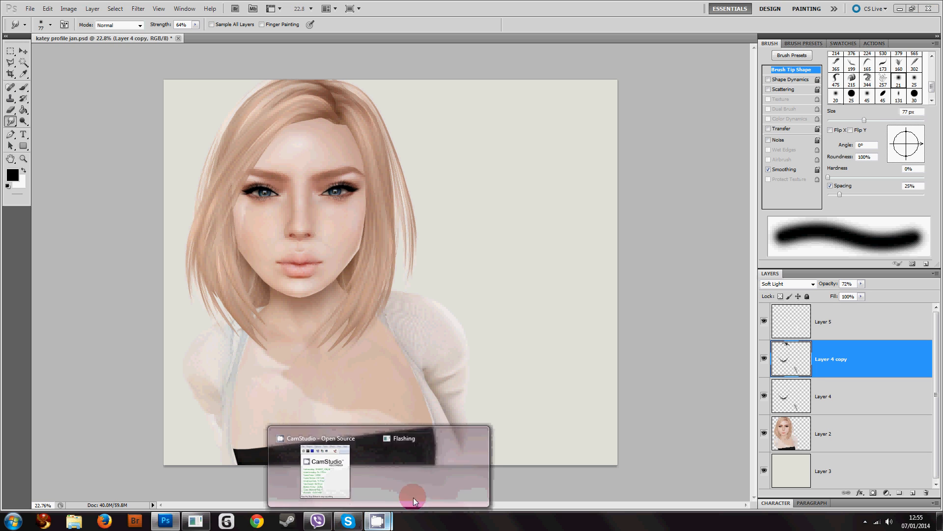